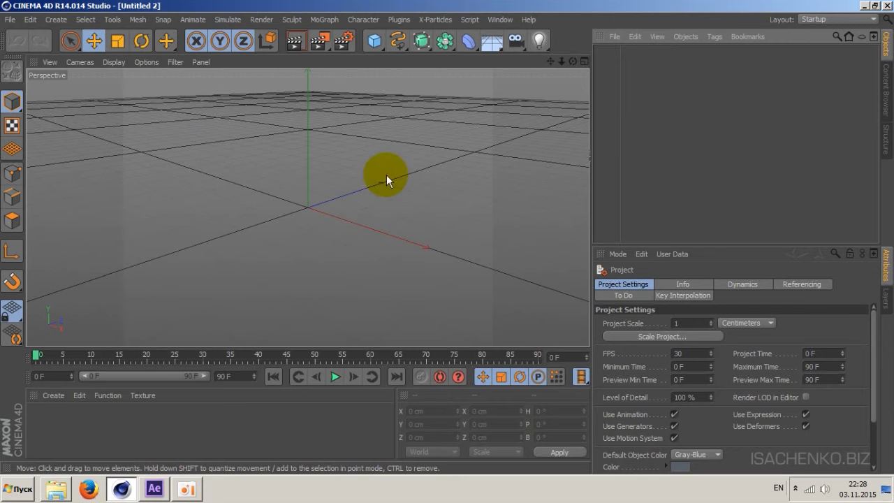
Set the render settings to the Physical renderer with Depth Of Field ticked.
{"action": "left_click", "coordinate": [261, 21]}
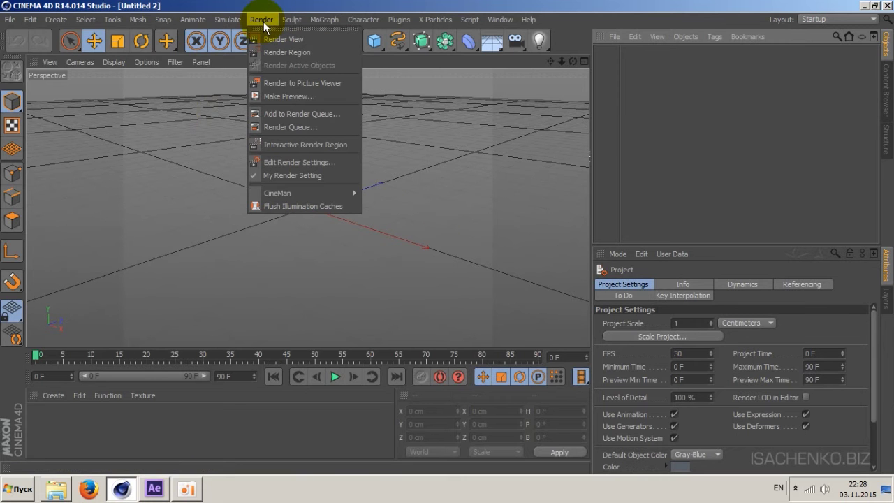
{"action": "left_click", "coordinate": [295, 162]}
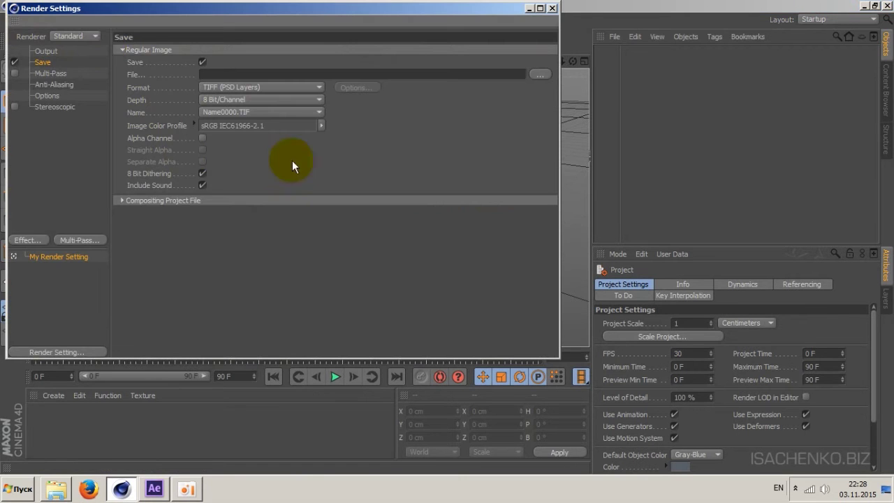
{"action": "left_click", "coordinate": [95, 36]}
{"action": "left_click", "coordinate": [90, 43]}
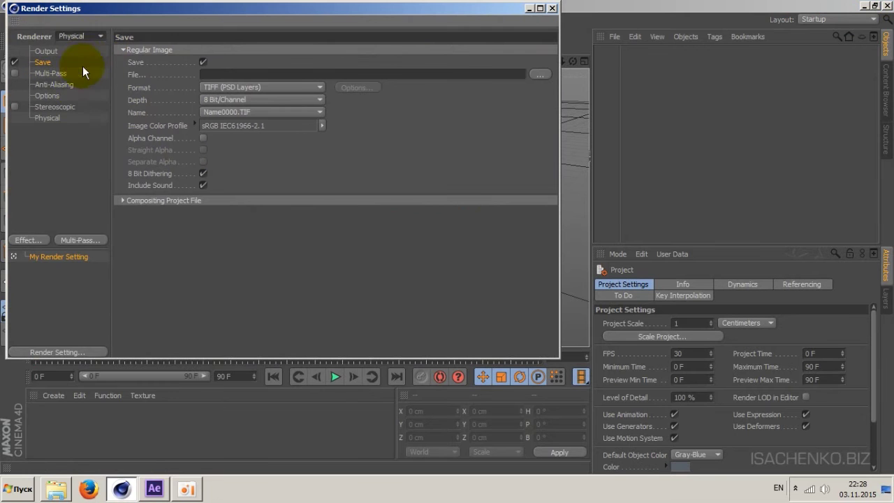
{"action": "left_click", "coordinate": [46, 118]}
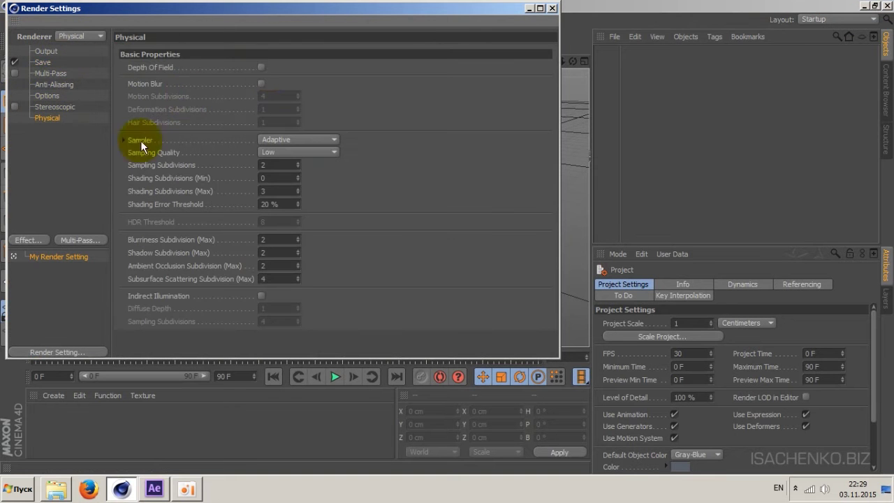
{"action": "left_click", "coordinate": [260, 67]}
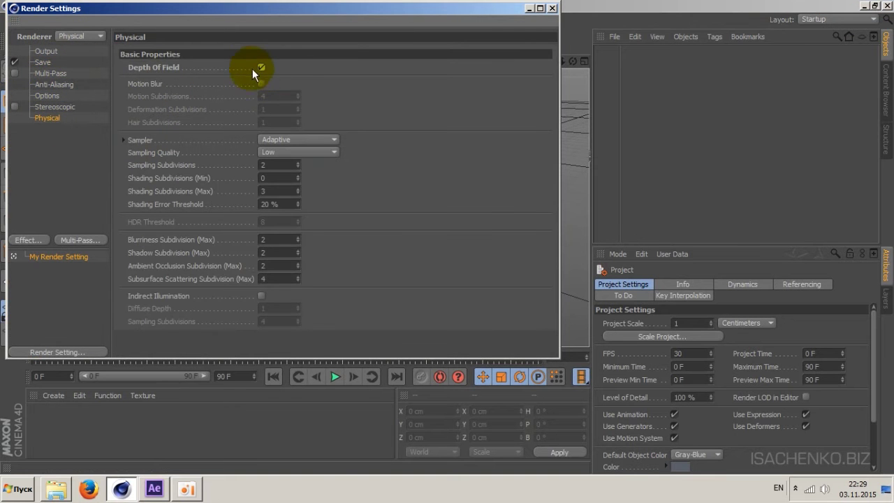
{"action": "left_click", "coordinate": [552, 8]}
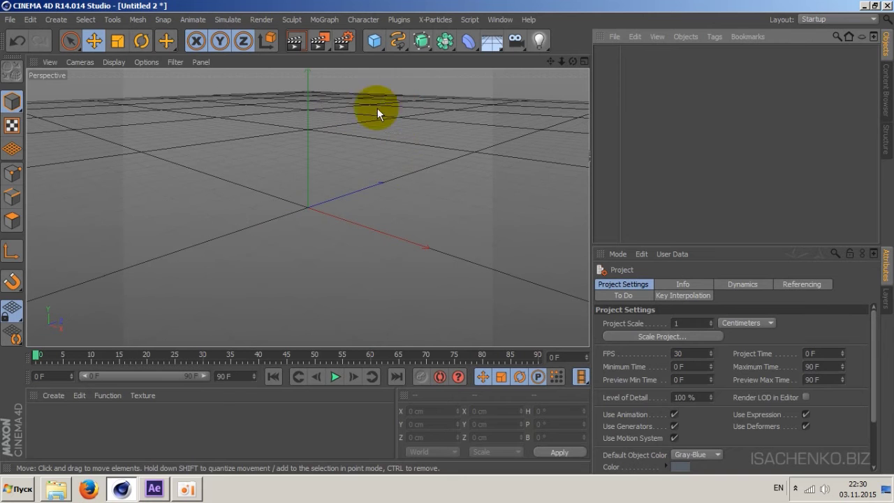
Add a Floor object and a Background object to the scene.
{"action": "left_click", "coordinate": [492, 41]}
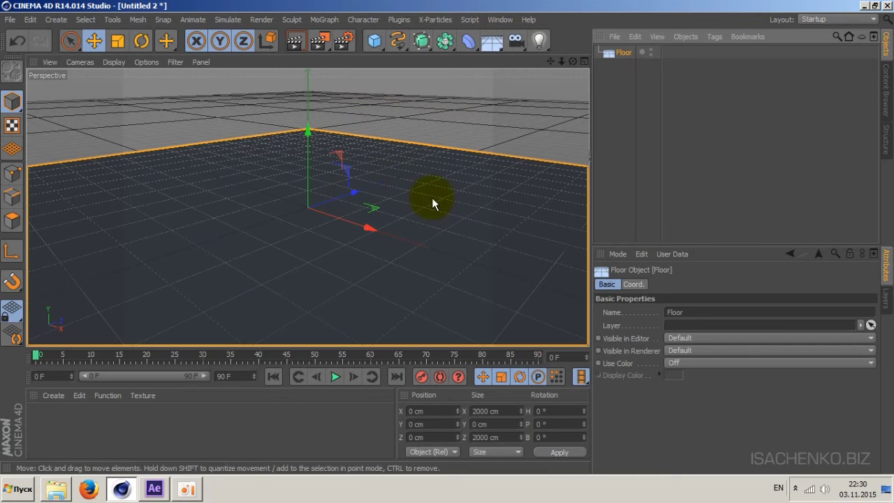
{"action": "left_click", "coordinate": [493, 48]}
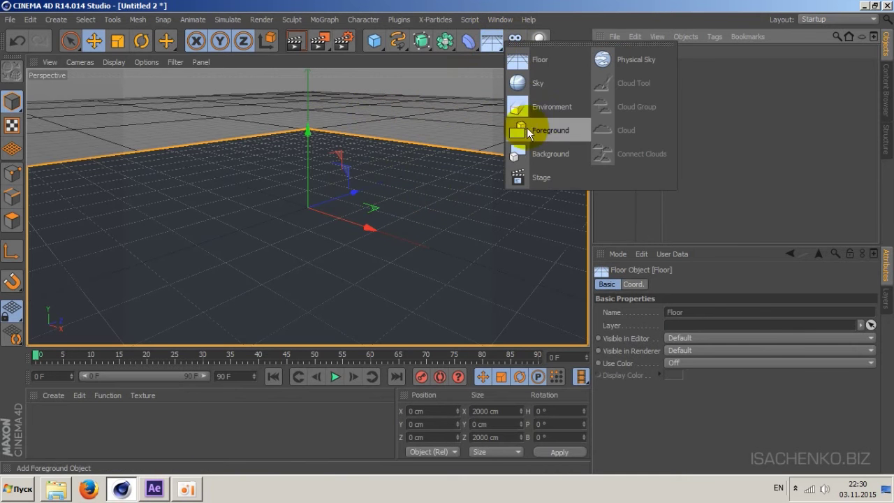
{"action": "left_click", "coordinate": [552, 157]}
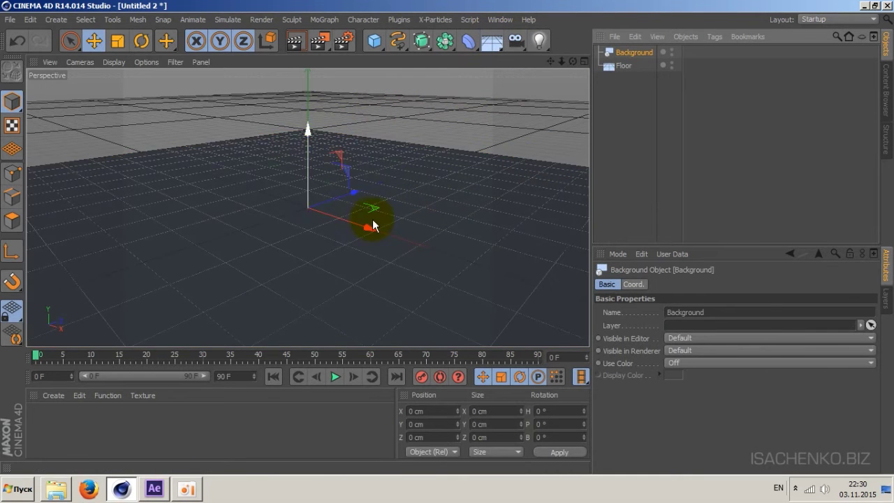
Create a new material, Mat, and apply it to both Background and Floor.
{"action": "double_click", "coordinate": [182, 434]}
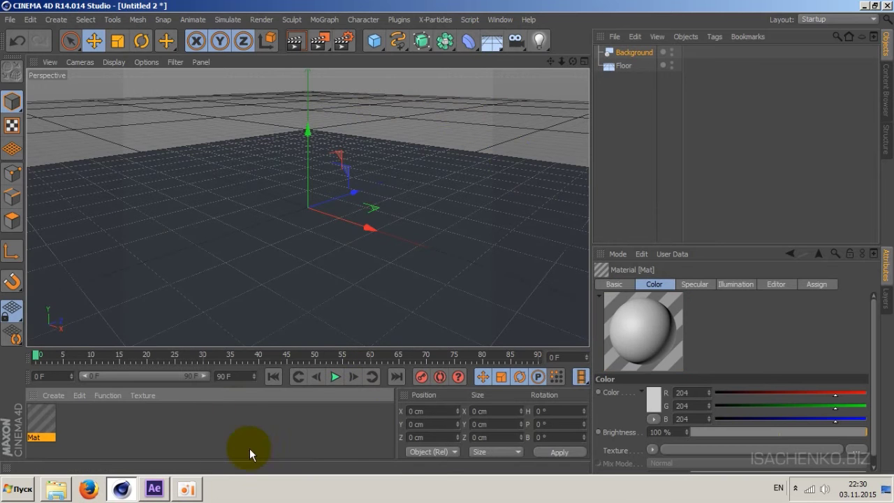
{"action": "left_click_drag", "start_coordinate": [42, 412], "coordinate": [625, 51]}
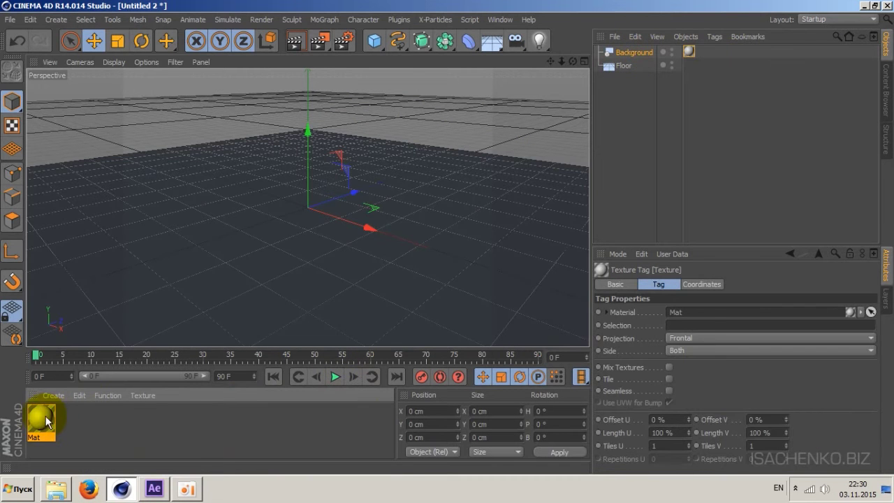
{"action": "left_click_drag", "start_coordinate": [46, 416], "coordinate": [624, 66]}
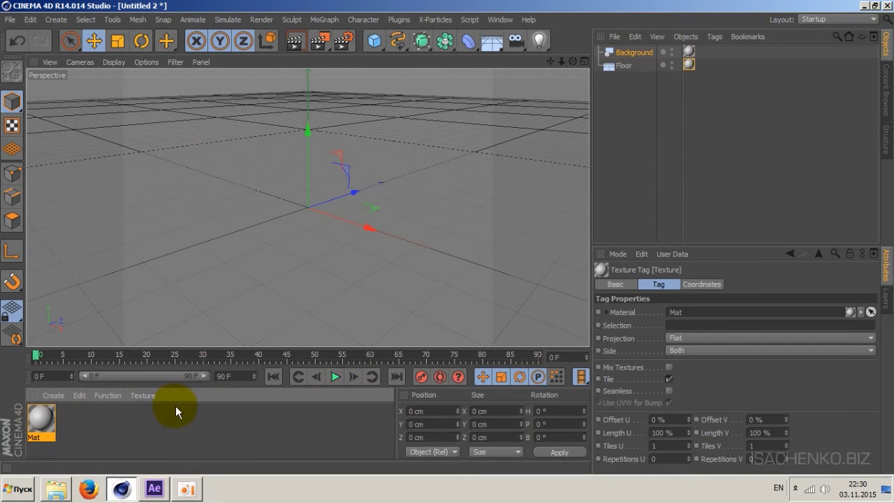
Enable Reflection on the Mat material with brightness lowered to 50%.
{"action": "double_click", "coordinate": [44, 419]}
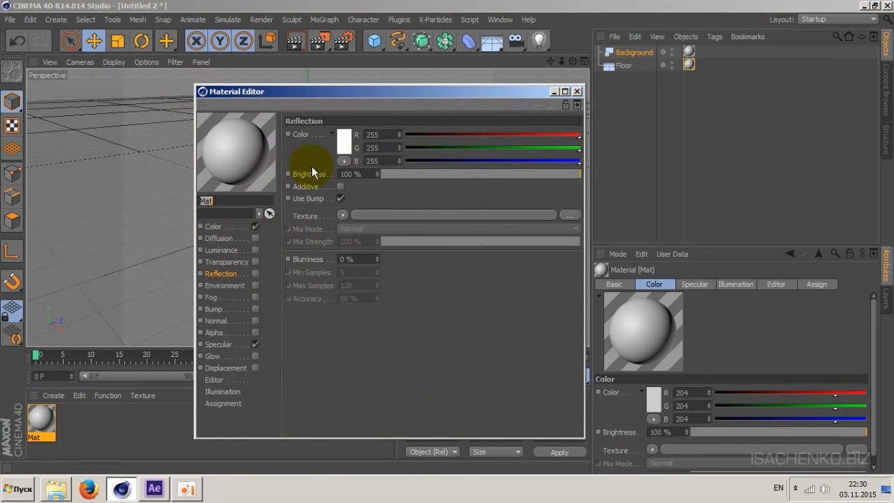
{"action": "left_click", "coordinate": [255, 273]}
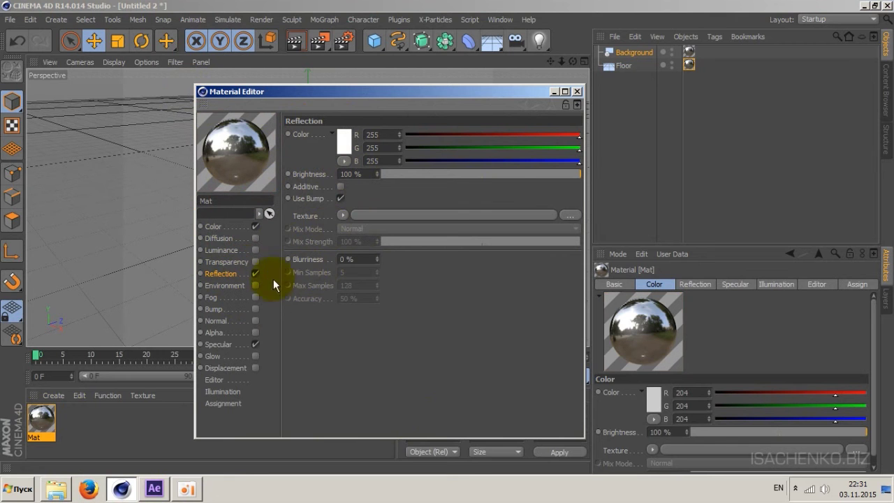
{"action": "left_click_drag", "start_coordinate": [427, 174], "coordinate": [482, 175]}
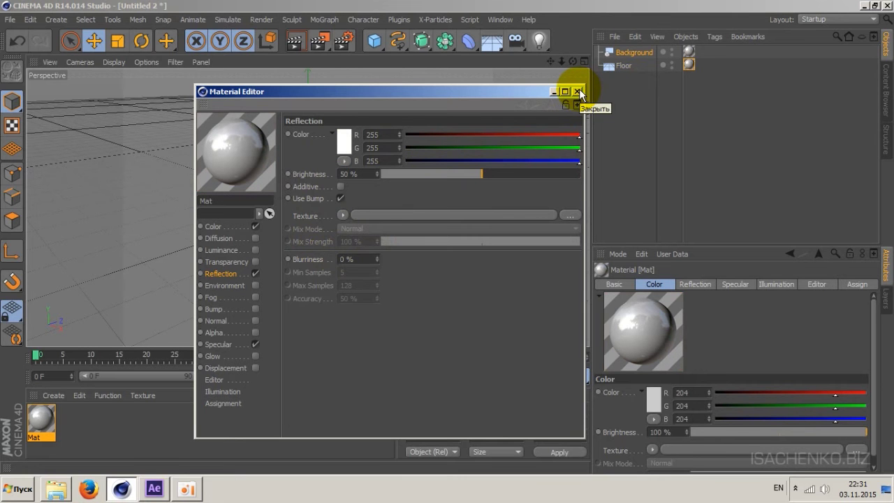
{"action": "left_click", "coordinate": [577, 91]}
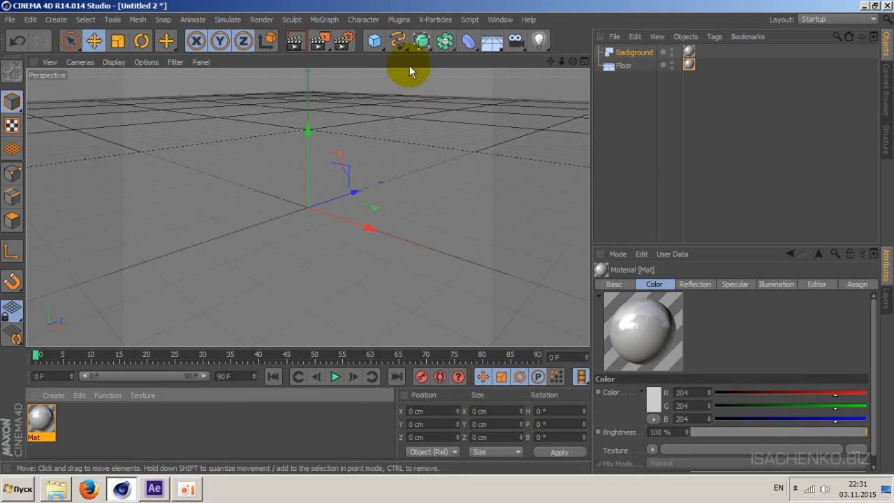
Add a Sphere with a 50 cm radius, positioned at Y 48.493 cm just above the floor.
{"action": "left_click", "coordinate": [372, 41]}
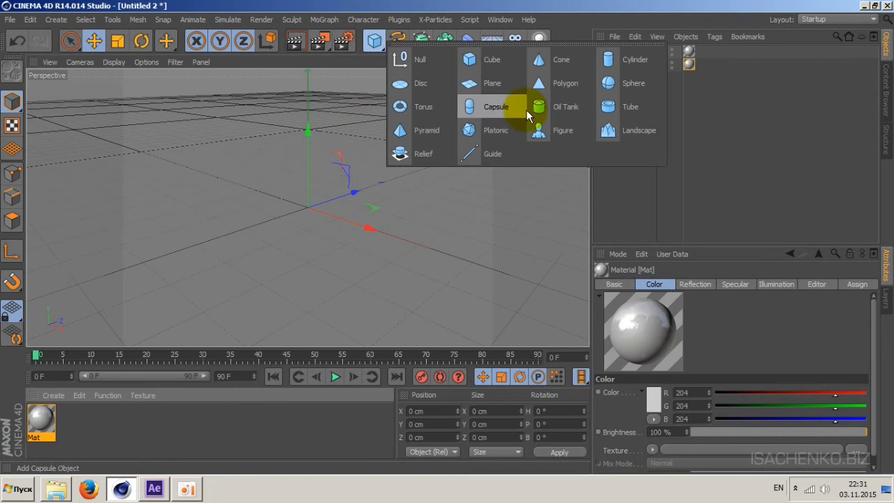
{"action": "left_click", "coordinate": [628, 83]}
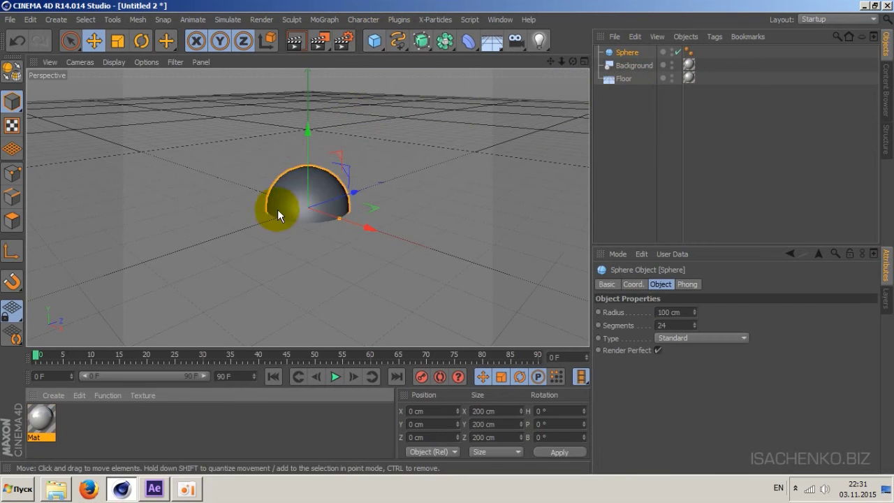
{"action": "left_click_drag", "start_coordinate": [308, 146], "coordinate": [309, 97]}
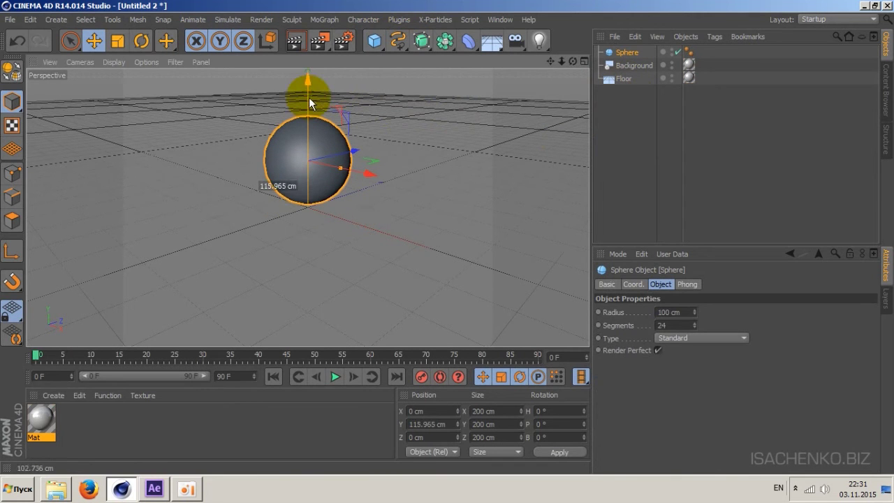
{"action": "double_click", "coordinate": [672, 311]}
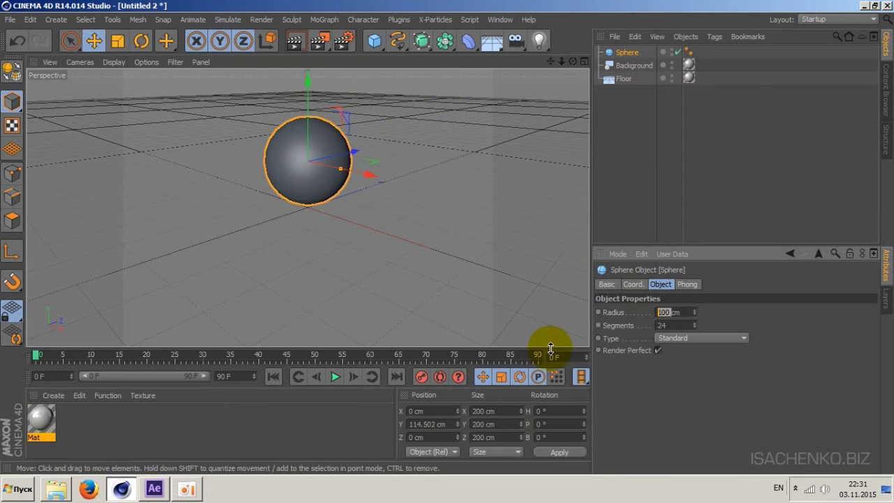
{"action": "type", "text": "50"}
{"action": "key", "text": "Return"}
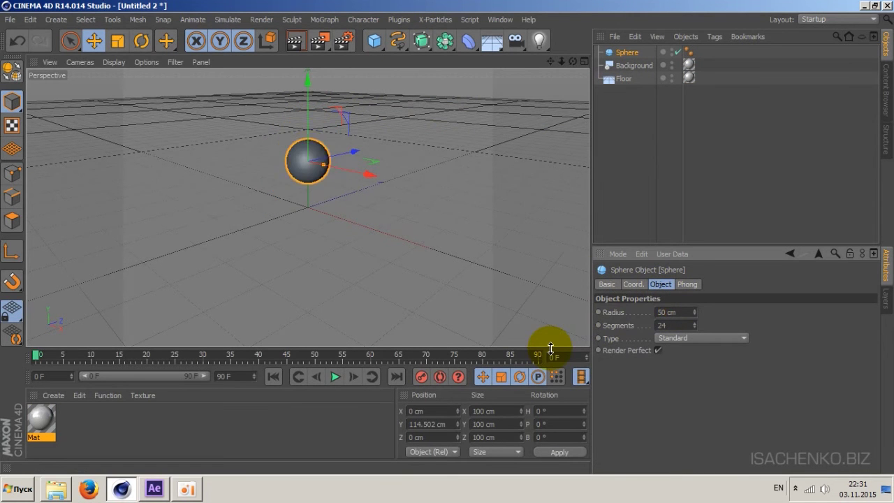
{"action": "left_click_drag", "start_coordinate": [306, 94], "coordinate": [306, 123]}
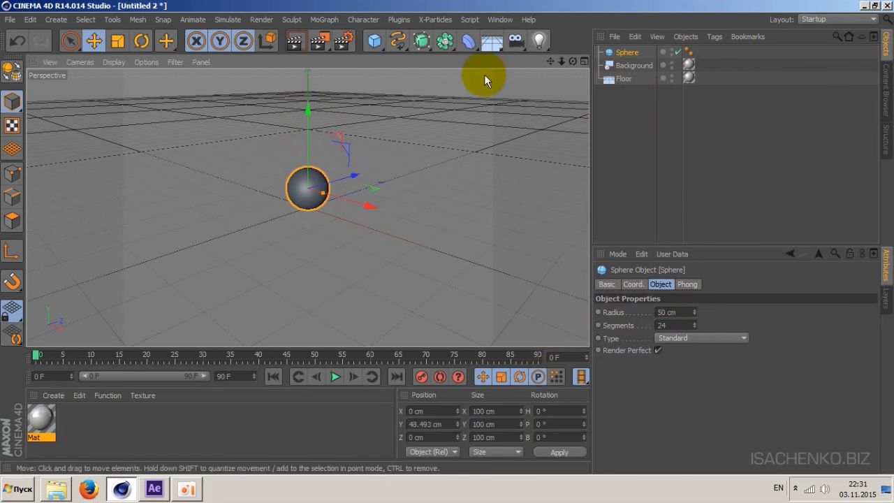
Parent the Sphere under a new Cloner in Grid Array mode, raised to Y 134.577 cm.
{"action": "left_click", "coordinate": [329, 20]}
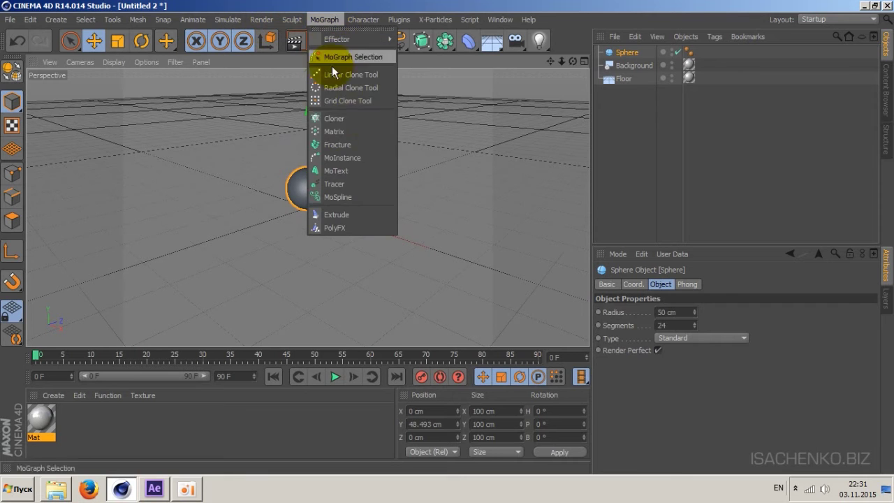
{"action": "left_click", "coordinate": [359, 112]}
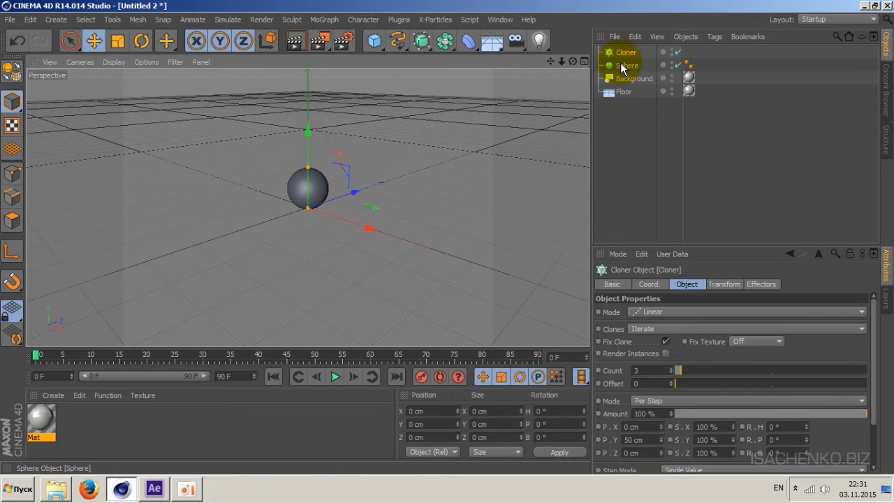
{"action": "left_click_drag", "start_coordinate": [620, 63], "coordinate": [629, 52]}
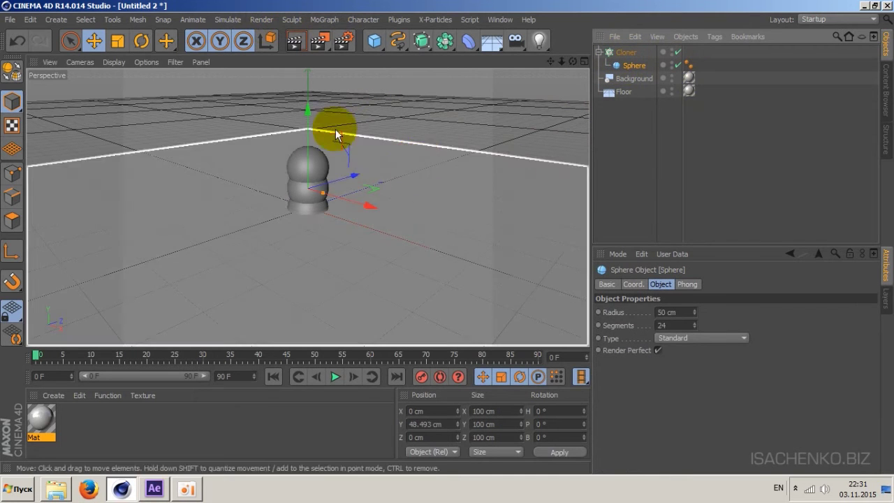
{"action": "left_click", "coordinate": [627, 52]}
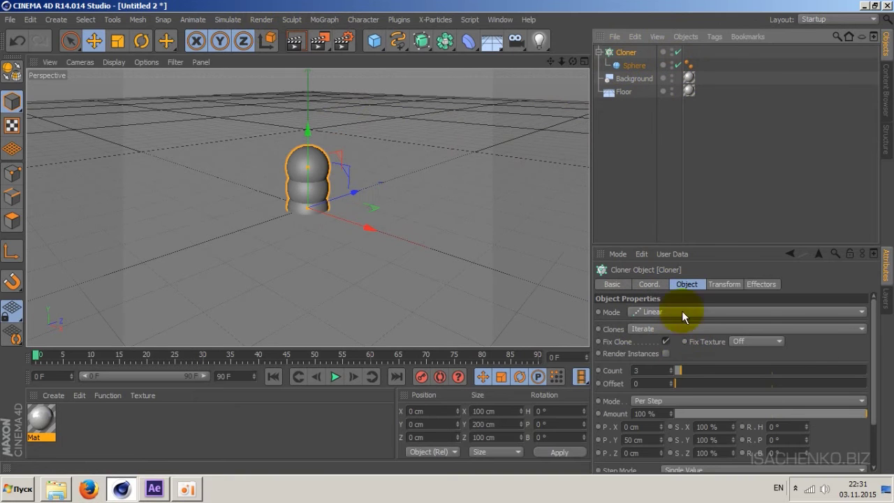
{"action": "left_click", "coordinate": [836, 311]}
{"action": "left_click", "coordinate": [722, 365]}
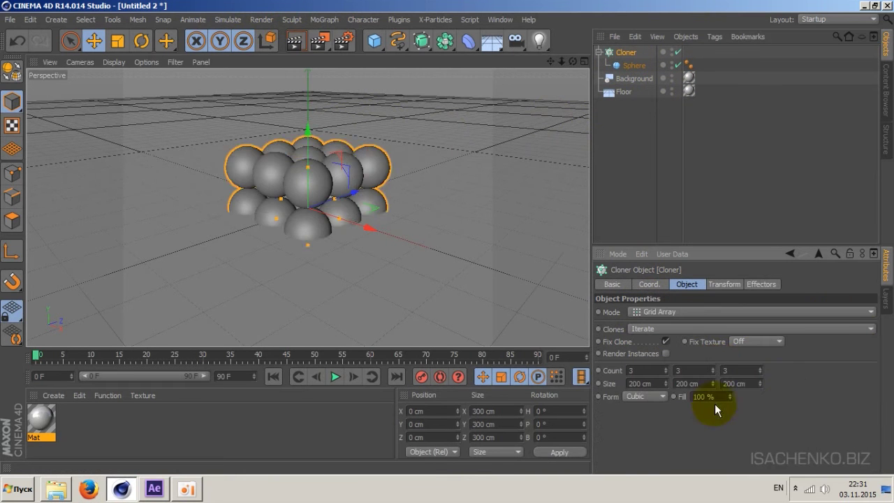
{"action": "left_click_drag", "start_coordinate": [308, 133], "coordinate": [317, 73]}
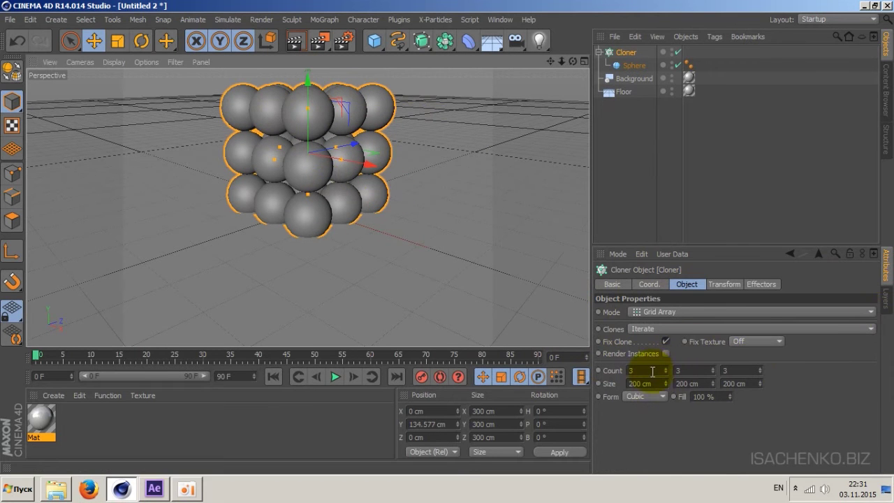
Set the Cloner count to 8 × 1 × 8 spheres.
{"action": "left_click", "coordinate": [679, 370]}
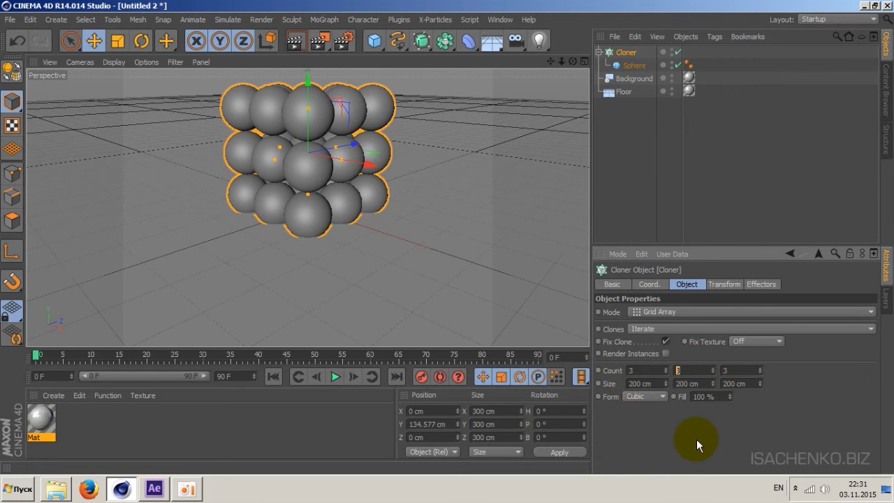
{"action": "type", "text": "1"}
{"action": "key", "text": "Return"}
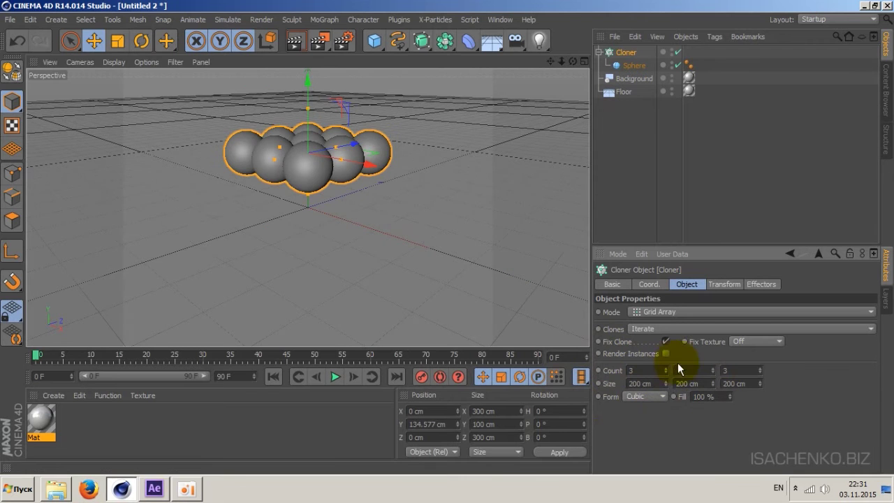
{"action": "type", "text": "8"}
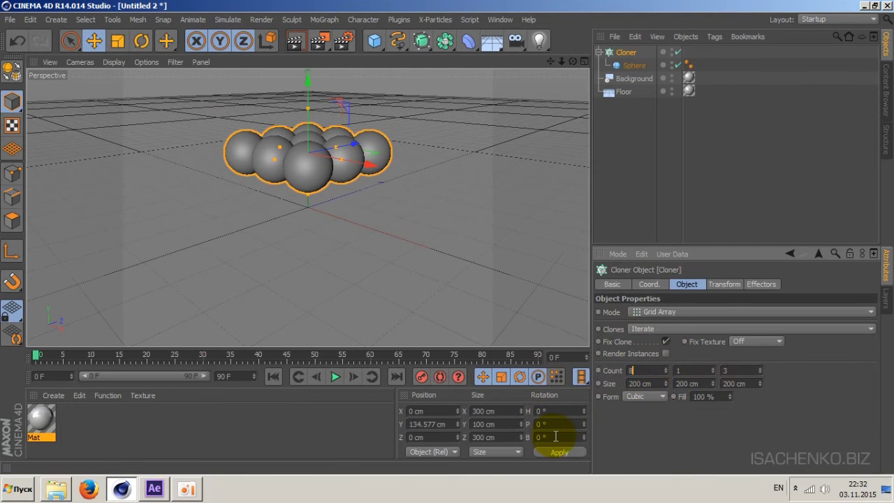
{"action": "key", "text": "Return"}
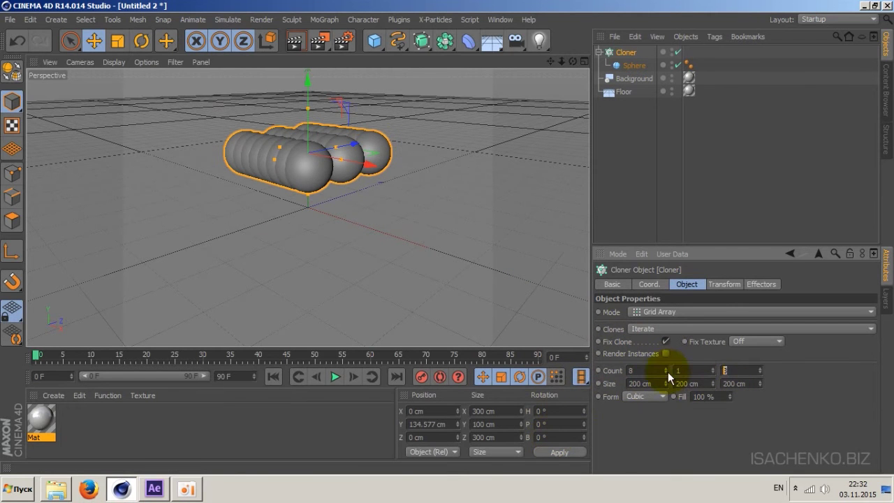
{"action": "type", "text": "8"}
{"action": "key", "text": "Return"}
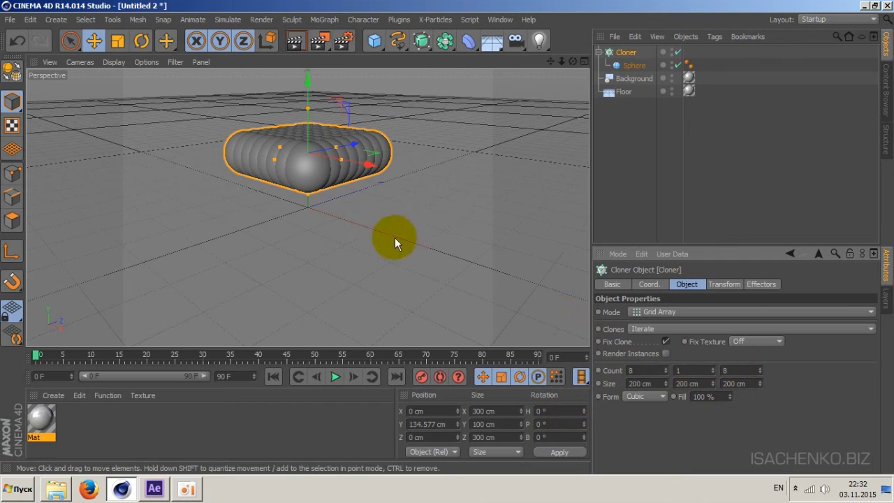
Set the grid Size X and Z to 720 cm and lower the Cloner toward the floor.
{"action": "double_click", "coordinate": [648, 384]}
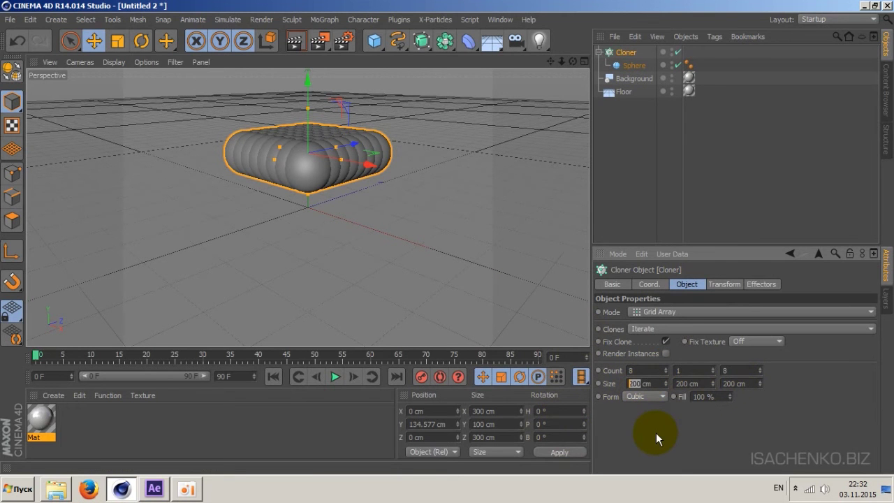
{"action": "type", "text": "720"}
{"action": "key", "text": "Return"}
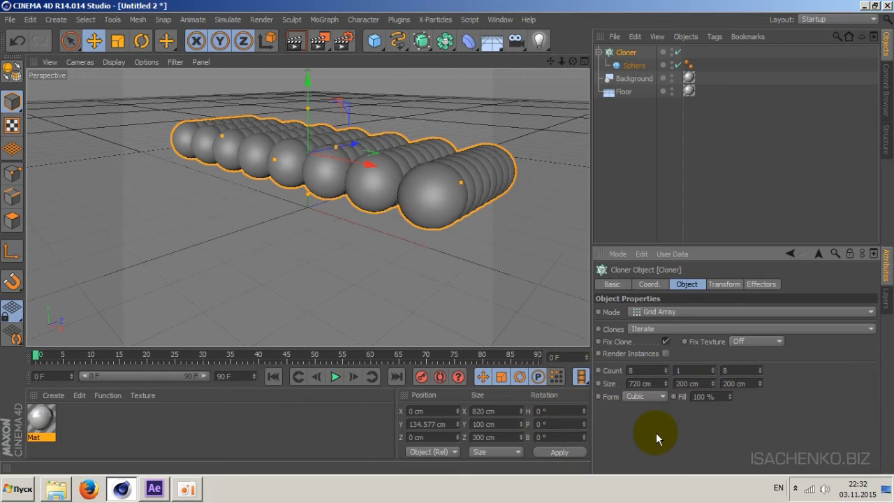
{"action": "left_click", "coordinate": [734, 384]}
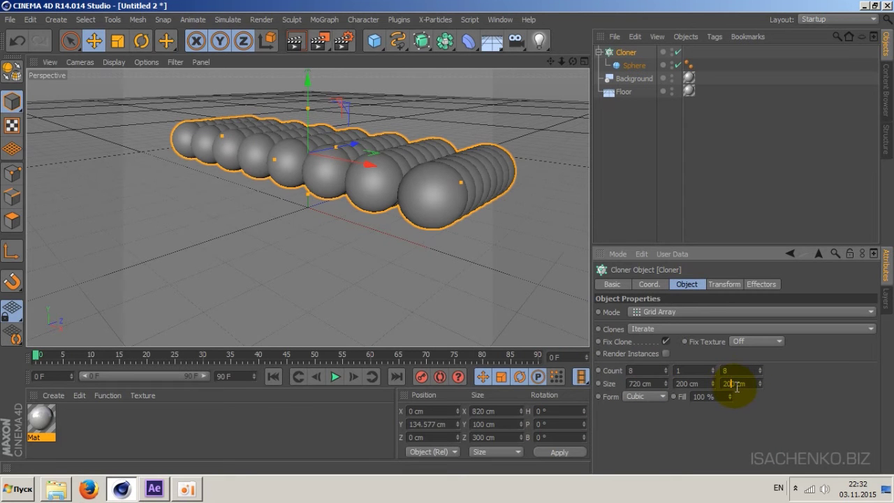
{"action": "type", "text": "7"}
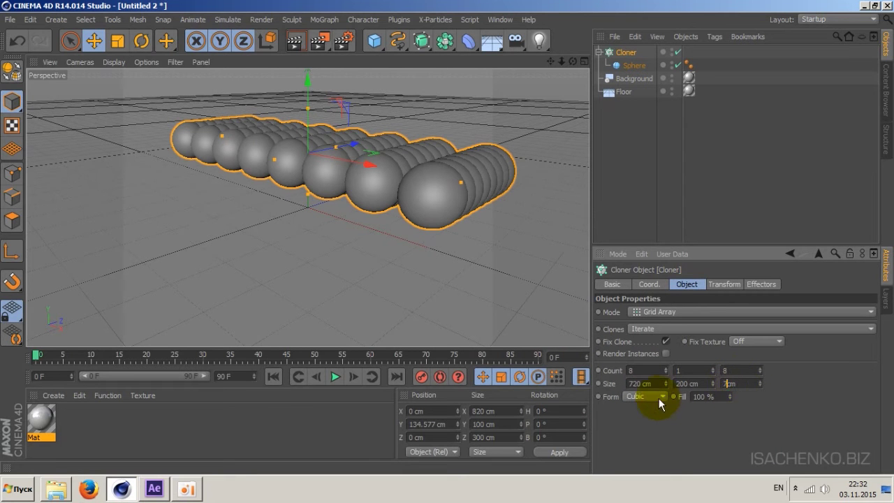
{"action": "type", "text": "20"}
{"action": "key", "text": "Return"}
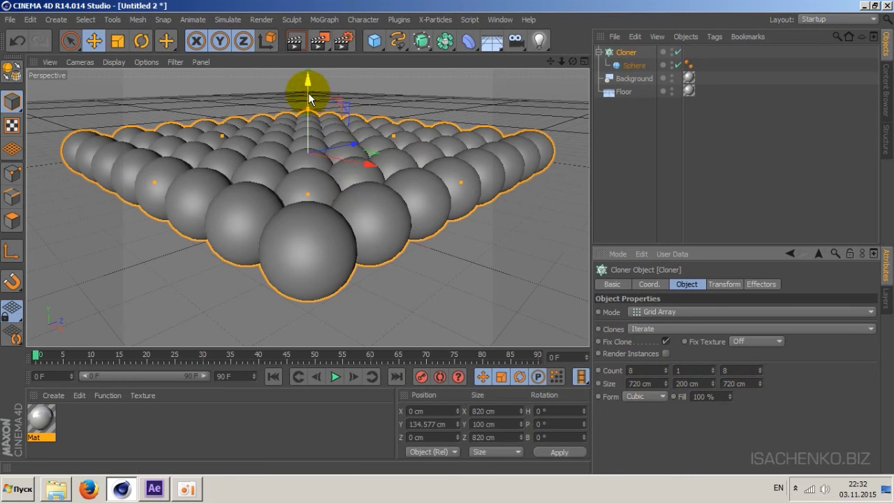
{"action": "mouse_move", "coordinate": [308, 92]}
{"action": "left_mouse_down"}
{"action": "mouse_move", "coordinate": [313, 162]}
{"action": "mouse_move", "coordinate": [309, 134]}
{"action": "left_mouse_up"}
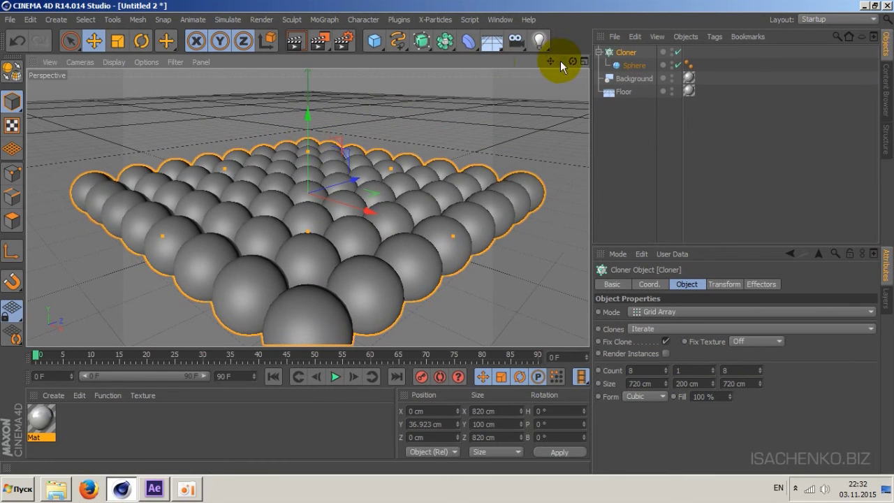
{"action": "mouse_move", "coordinate": [551, 61]}
{"action": "left_mouse_down"}
{"action": "mouse_move", "coordinate": [561, 60]}
{"action": "mouse_move", "coordinate": [551, 63]}
{"action": "left_mouse_up"}
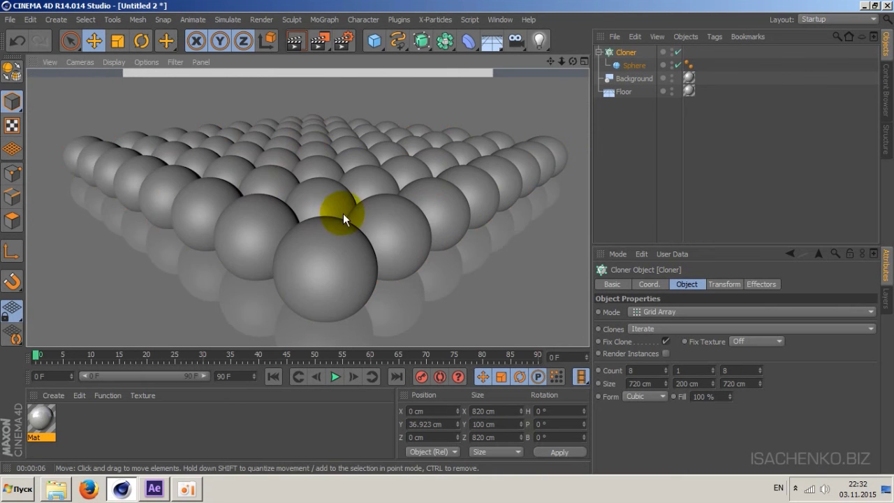
Switch the renderer to Standard in the render settings.
{"action": "left_click", "coordinate": [261, 20]}
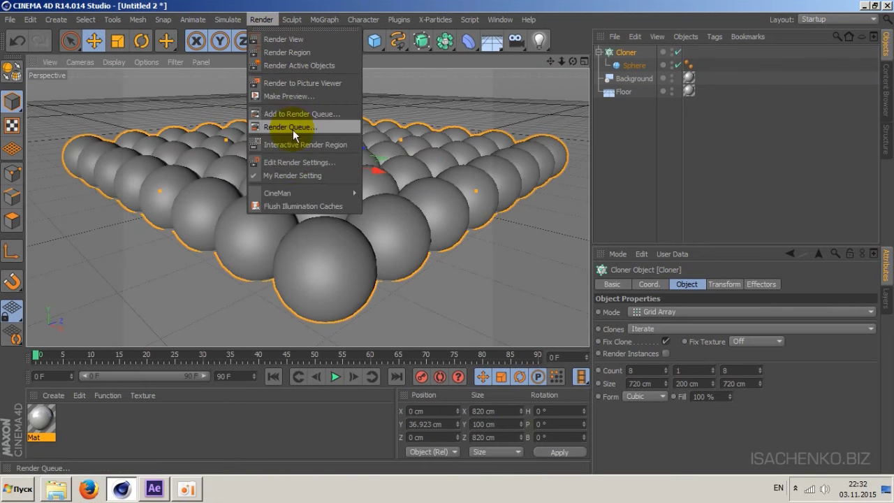
{"action": "left_click", "coordinate": [308, 162]}
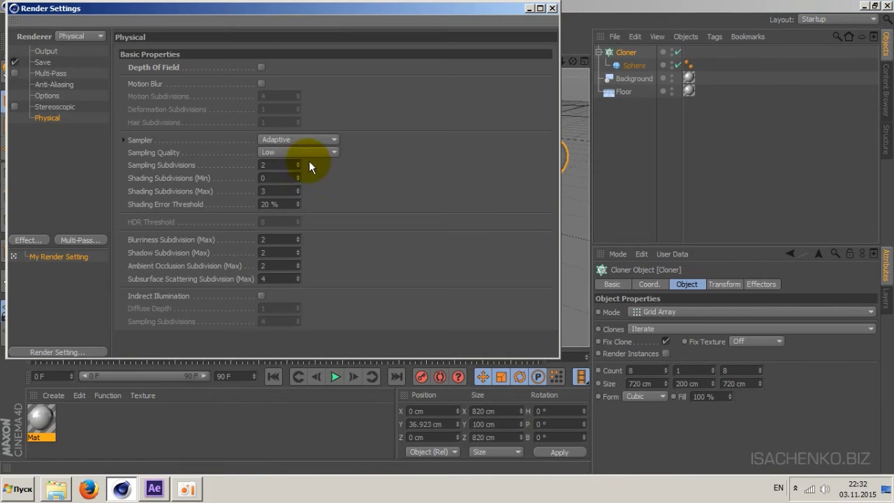
{"action": "left_click_drag", "start_coordinate": [316, 13], "coordinate": [437, 64]}
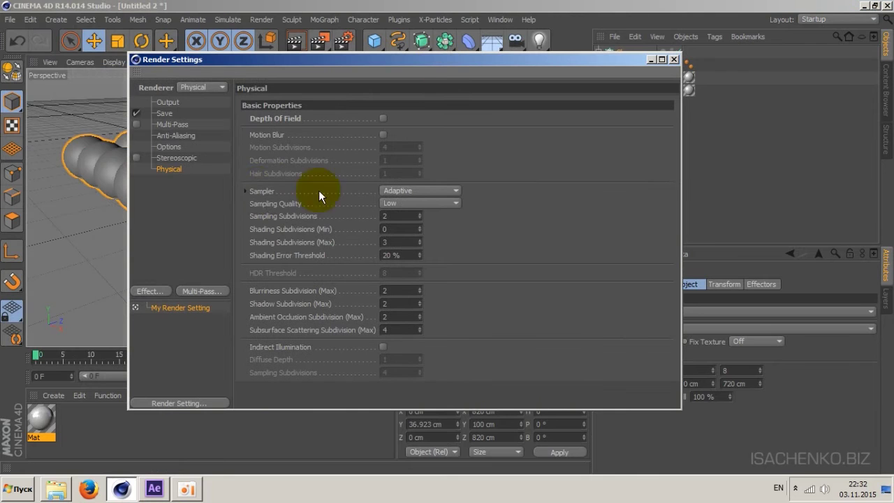
{"action": "left_click", "coordinate": [213, 87]}
{"action": "left_click", "coordinate": [206, 95]}
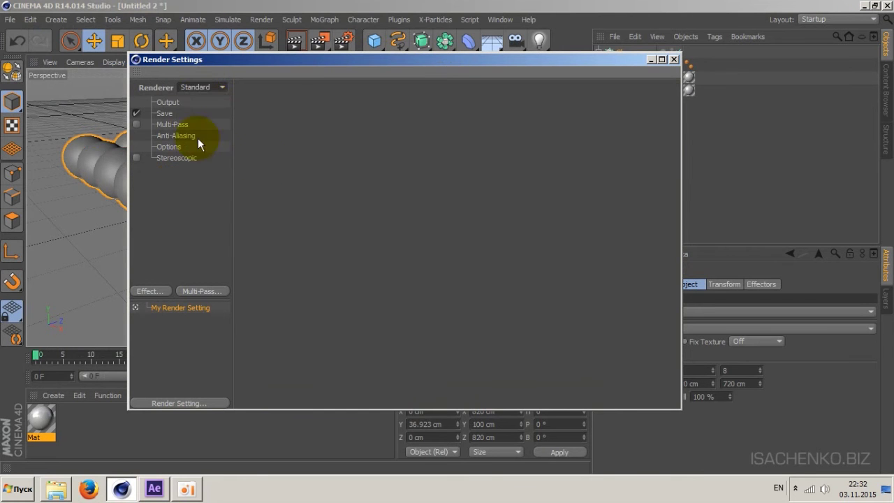
Set the output size to 1280 × 720 pixels.
{"action": "left_click", "coordinate": [166, 105]}
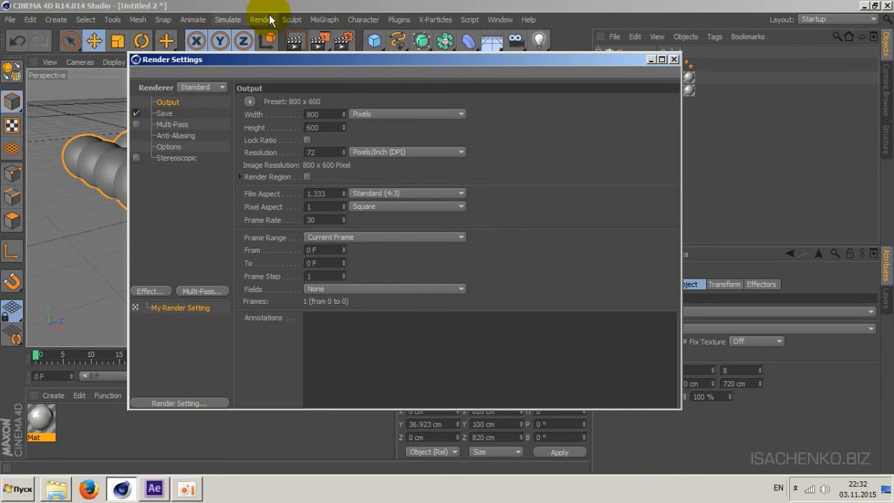
{"action": "left_click", "coordinate": [176, 104]}
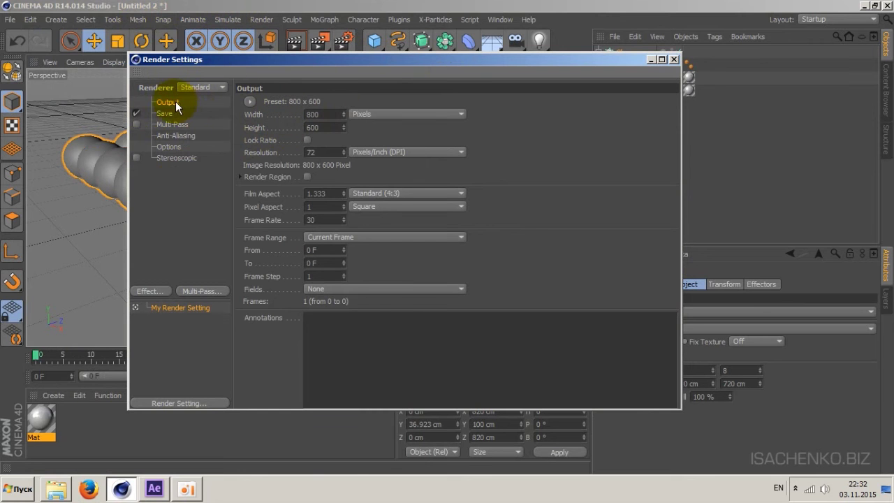
{"action": "left_click", "coordinate": [325, 114]}
{"action": "type", "text": "1"}
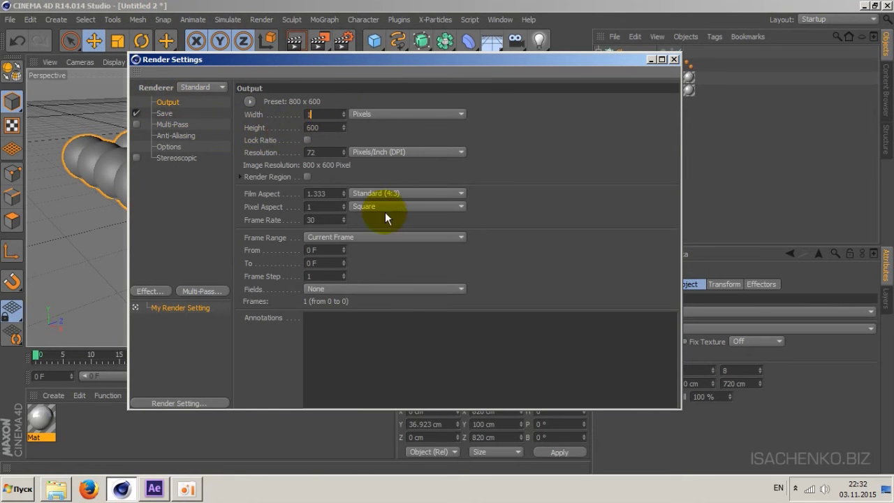
{"action": "type", "text": "280"}
{"action": "key", "text": "Return"}
{"action": "key", "text": "Tab"}
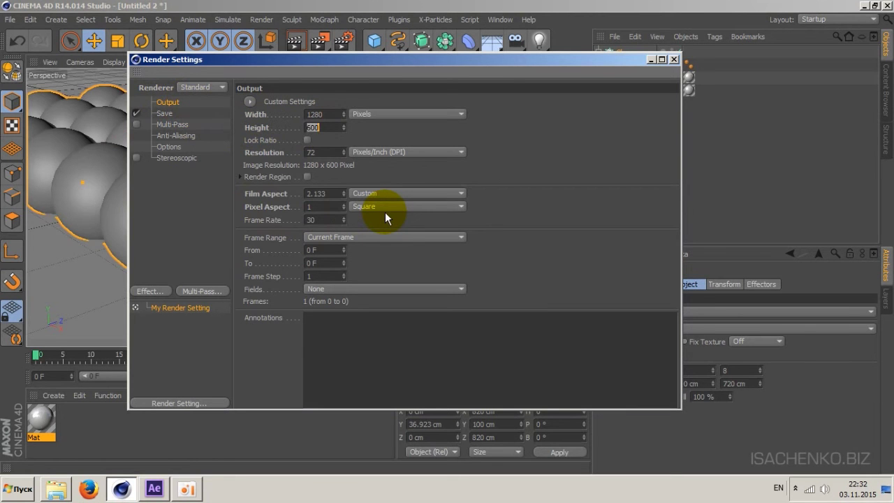
{"action": "type", "text": "720"}
{"action": "key", "text": "Return"}
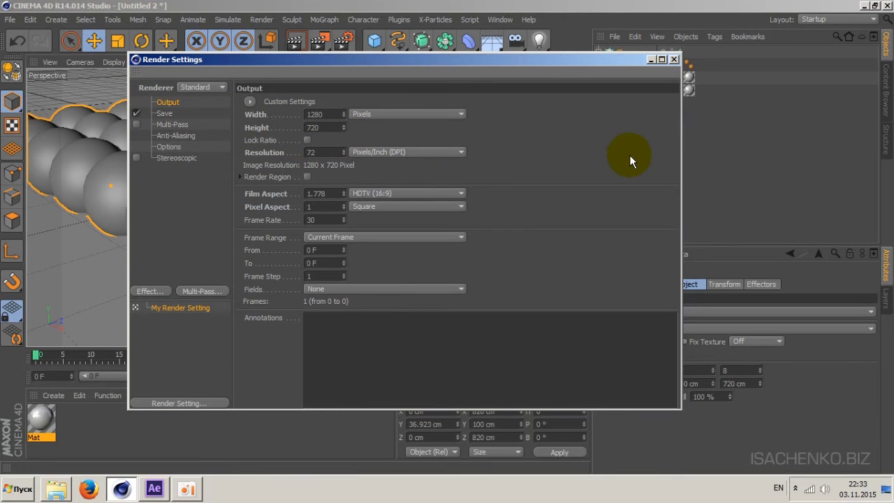
{"action": "left_click", "coordinate": [673, 60]}
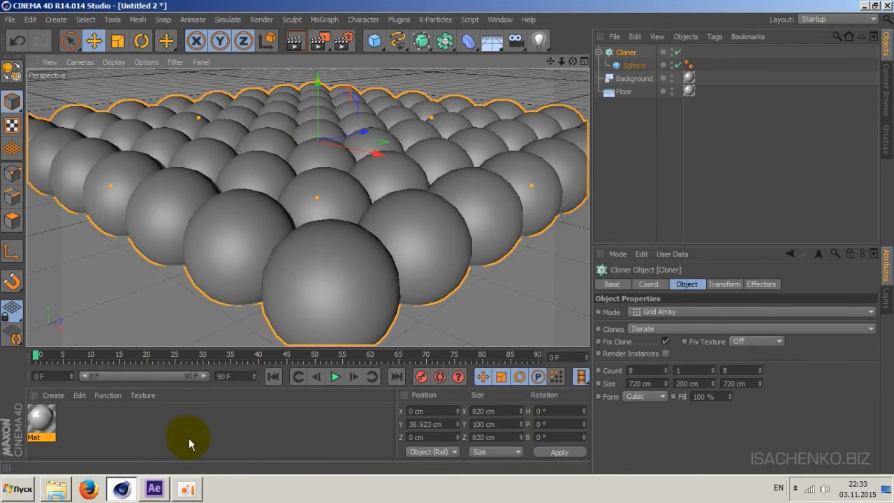
Create a new material, Mat.1, and enter RGB 225, 0, 0 in its colour chooser.
{"action": "double_click", "coordinate": [149, 421]}
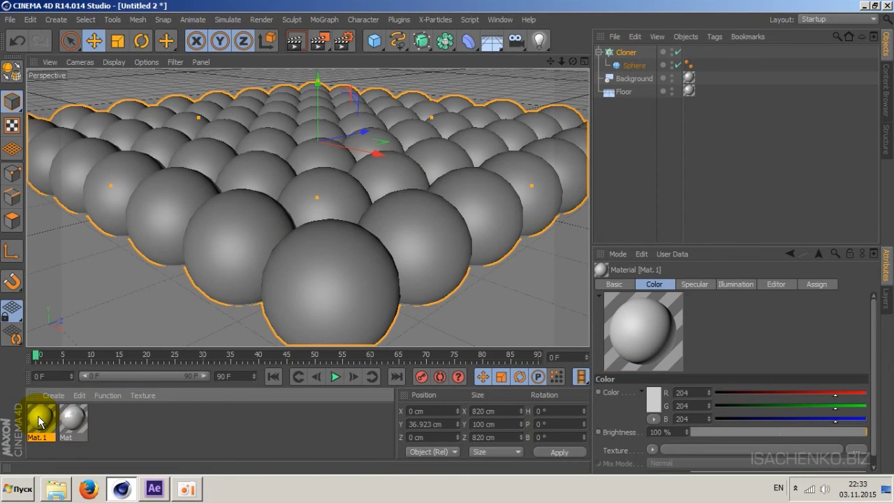
{"action": "double_click", "coordinate": [37, 416]}
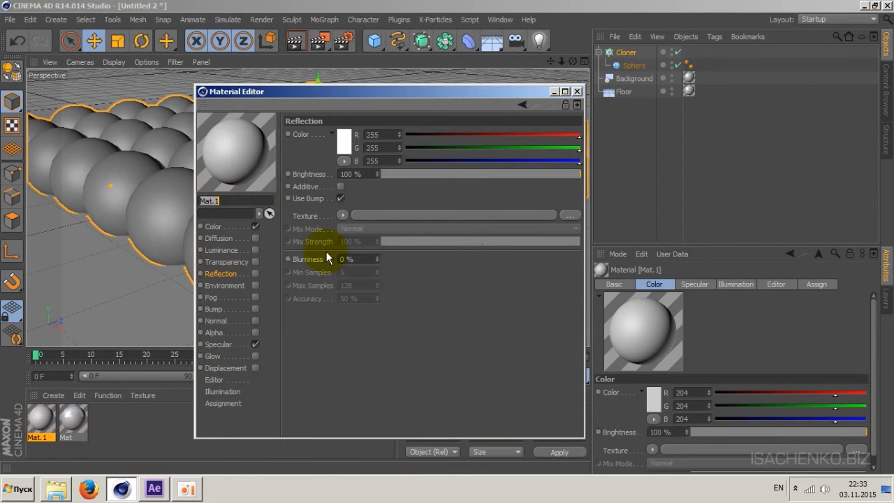
{"action": "left_click", "coordinate": [344, 142]}
{"action": "left_click", "coordinate": [323, 104]}
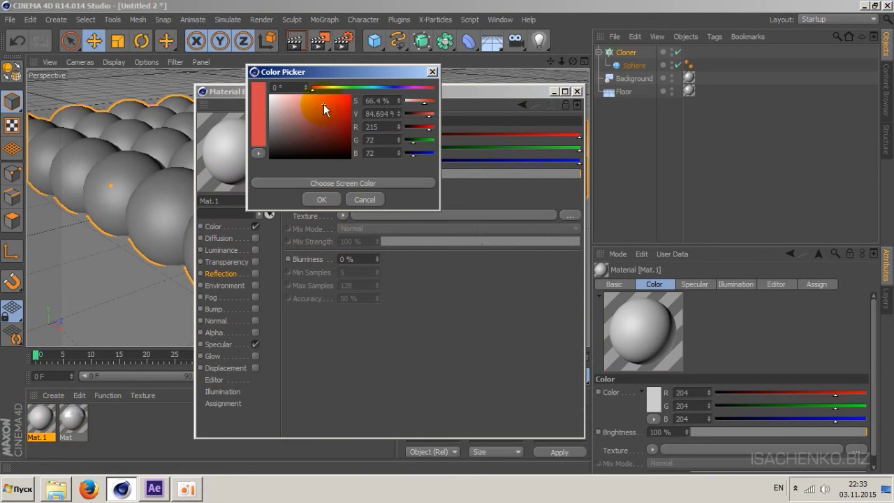
{"action": "type", "text": "225"}
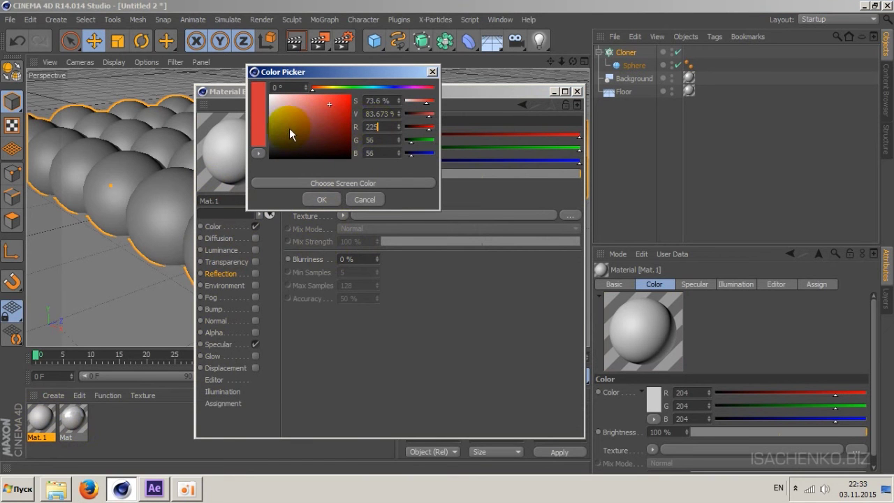
{"action": "key", "text": "Tab"}
{"action": "type", "text": "0"}
{"action": "key", "text": "Tab"}
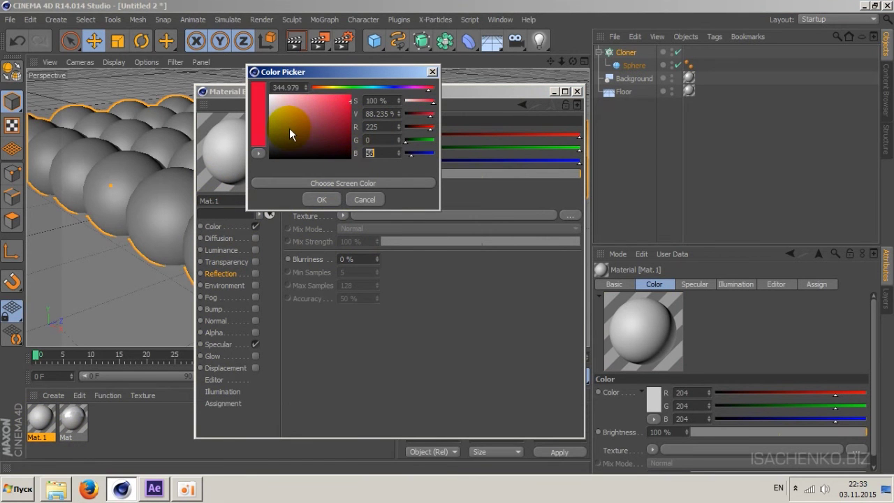
{"action": "type", "text": "0"}
{"action": "key", "text": "Return"}
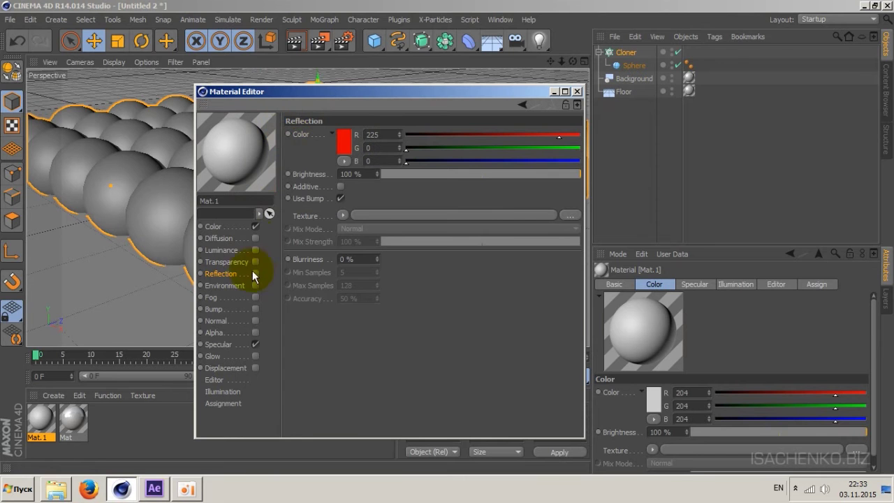
Enable reflection on Mat.1 with a pure white reflection colour.
{"action": "left_click", "coordinate": [255, 274]}
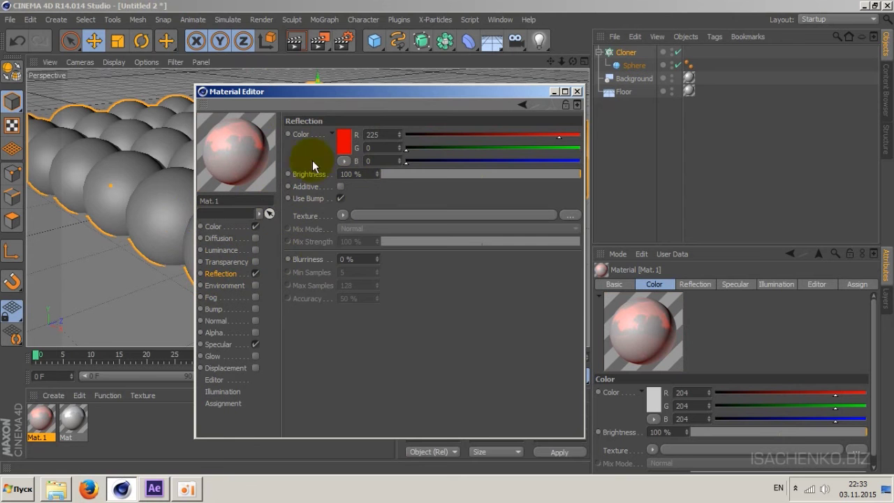
{"action": "left_click", "coordinate": [348, 141]}
{"action": "left_click_drag", "start_coordinate": [328, 138], "coordinate": [249, 80]}
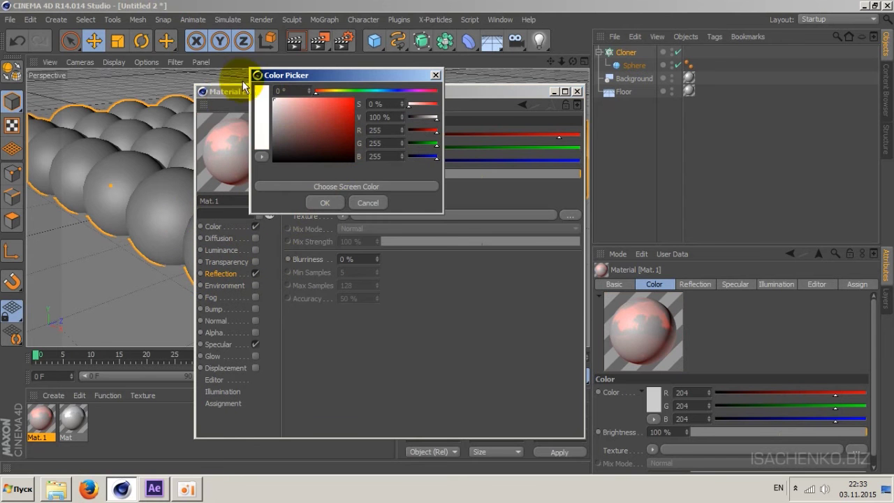
{"action": "left_click", "coordinate": [326, 203]}
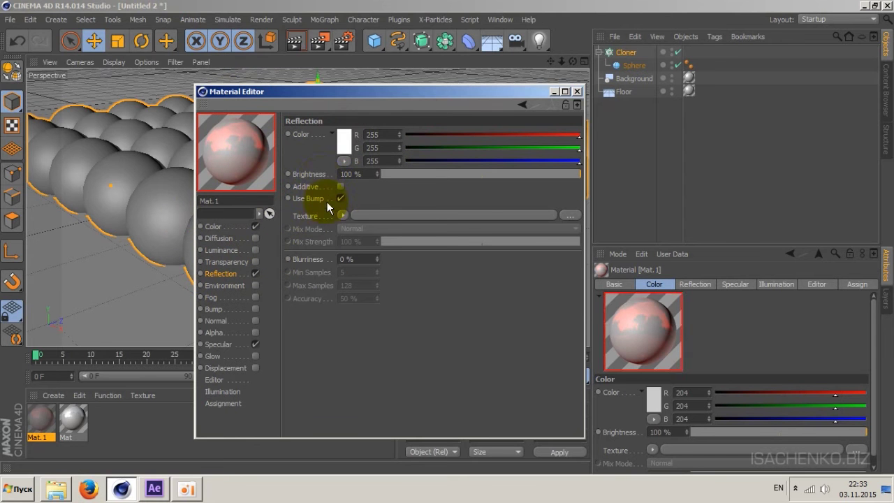
Set Mat.1's base colour to red, R 225, G 0, B 0.
{"action": "left_click", "coordinate": [213, 230]}
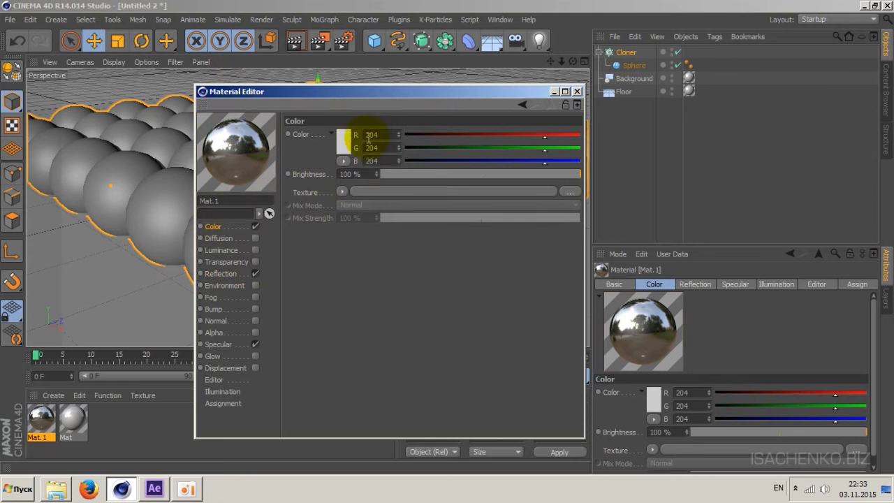
{"action": "left_click", "coordinate": [343, 141]}
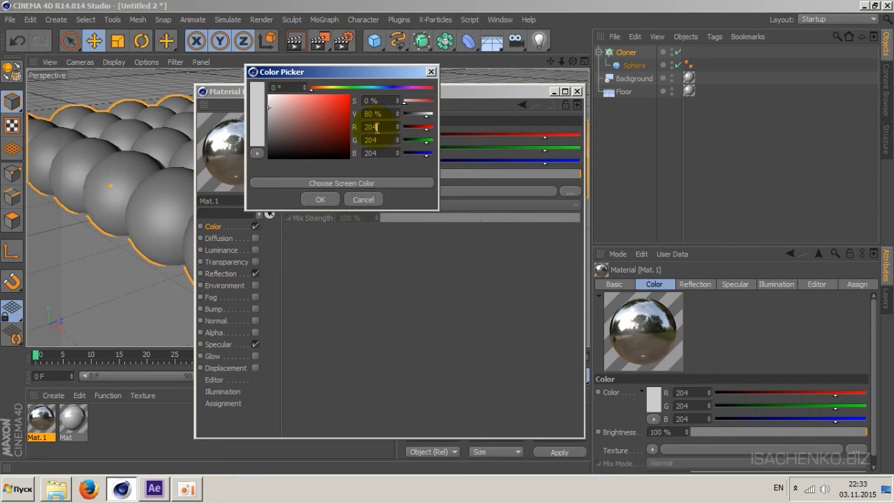
{"action": "type", "text": "225"}
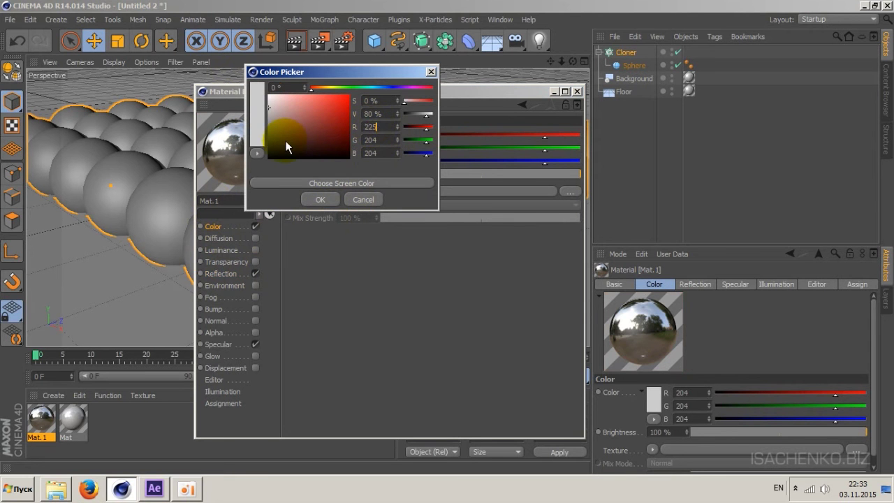
{"action": "key", "text": "Tab"}
{"action": "type", "text": "0"}
{"action": "key", "text": "Return"}
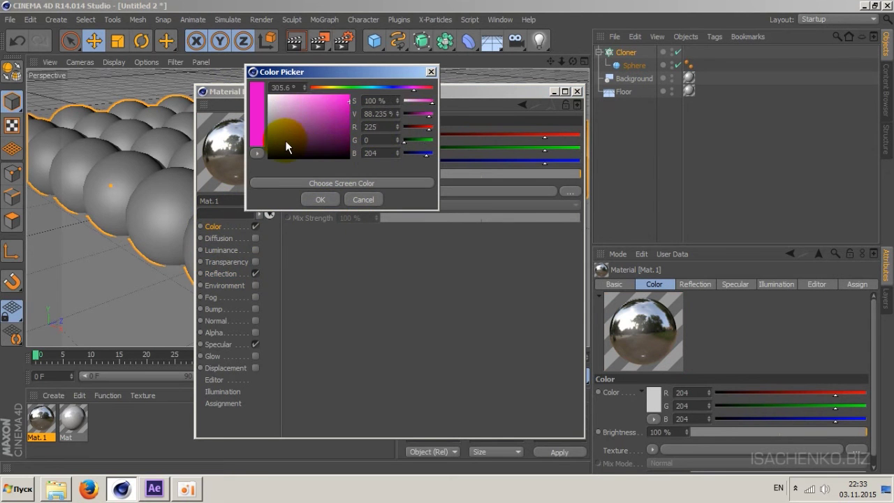
{"action": "key", "text": "Tab"}
{"action": "type", "text": "0"}
{"action": "key", "text": "Return"}
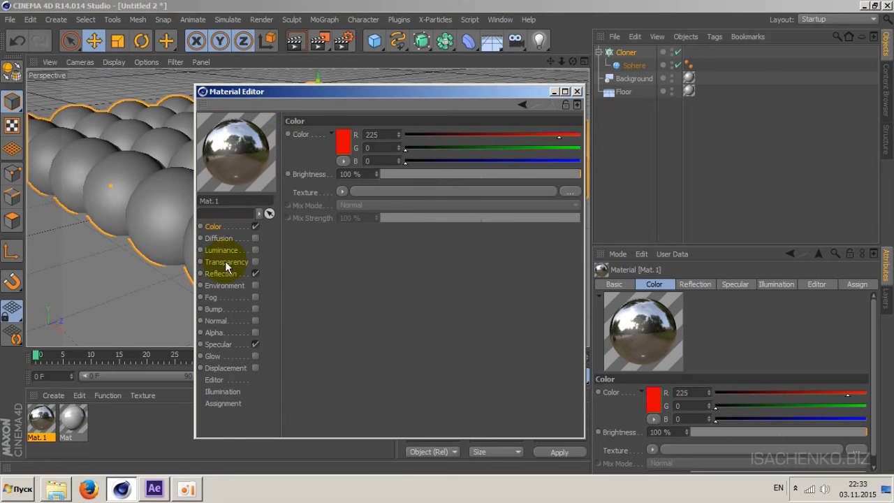
Lower Mat.1's reflection brightness to 35%.
{"action": "left_click", "coordinate": [223, 273]}
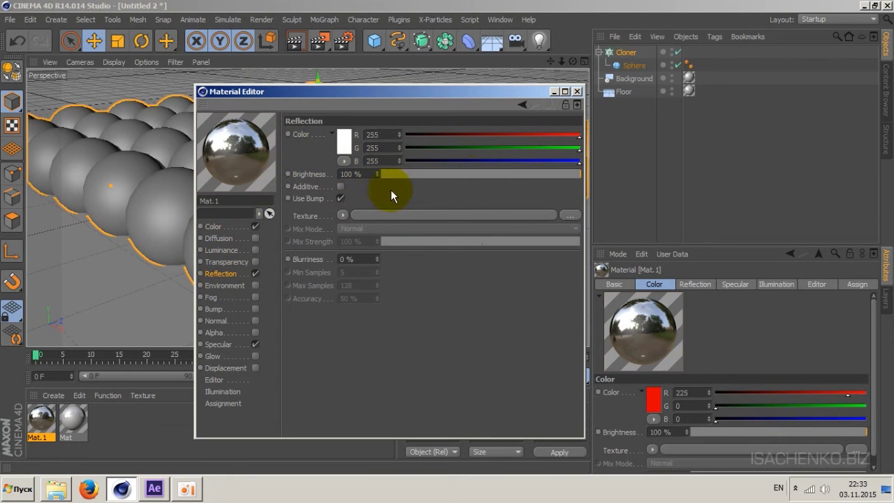
{"action": "left_click_drag", "start_coordinate": [446, 173], "coordinate": [414, 173]}
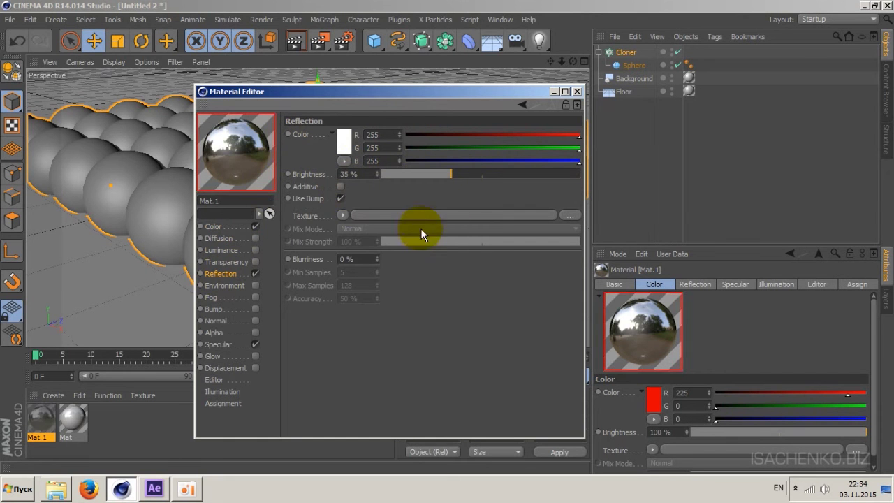
{"action": "left_click", "coordinate": [579, 91]}
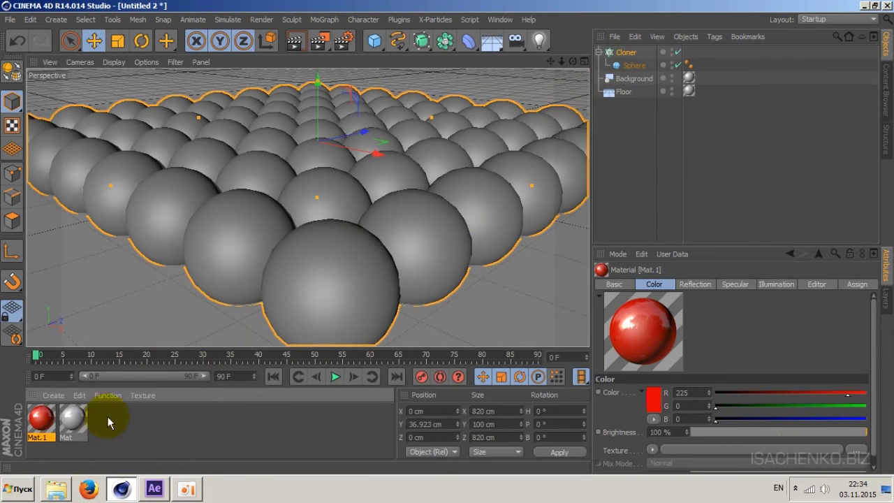
Duplicate the red material and make the copy blue (RGB 0/56/225).
{"action": "left_click_drag", "start_coordinate": [42, 419], "coordinate": [74, 419], "text": "ctrl"}
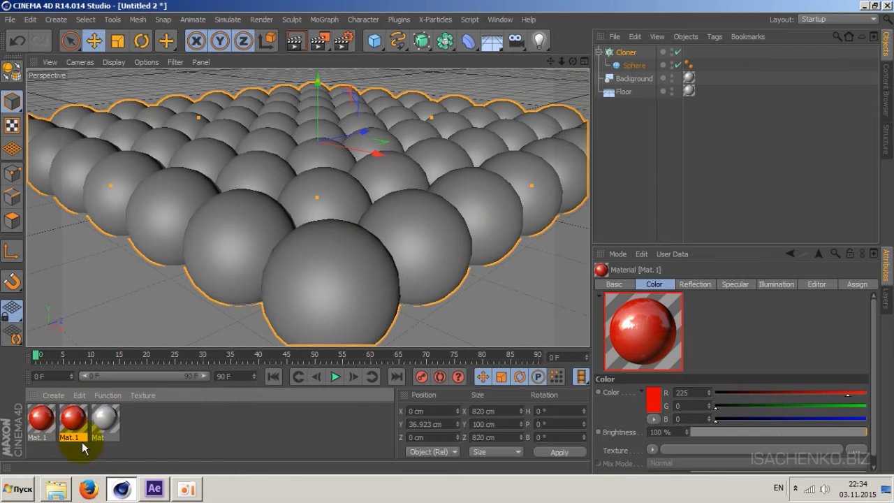
{"action": "double_click", "coordinate": [75, 419]}
{"action": "left_click", "coordinate": [213, 227]}
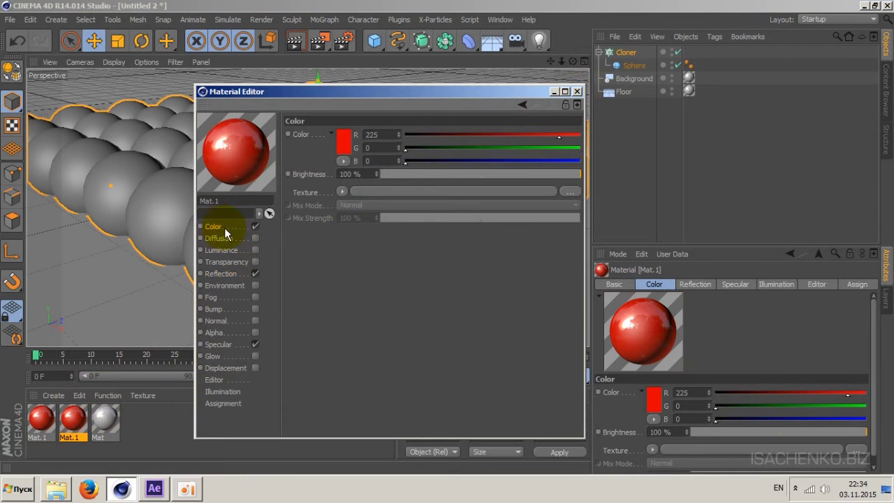
{"action": "left_click", "coordinate": [346, 143]}
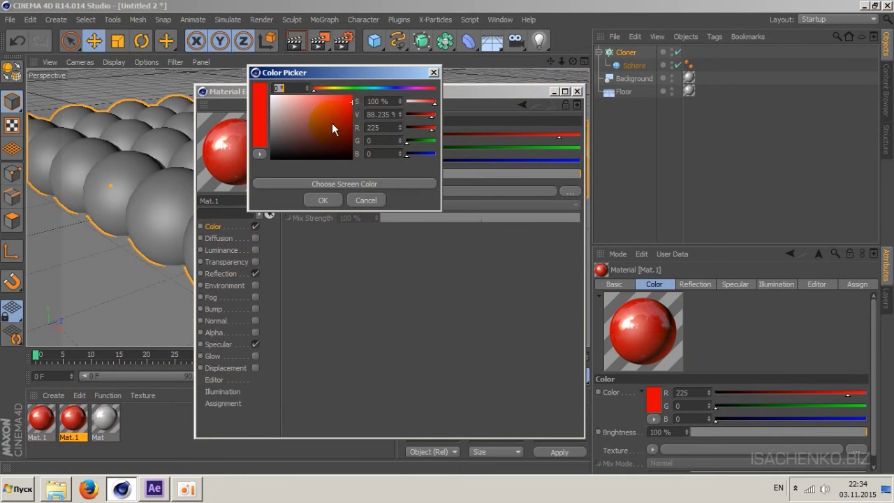
{"action": "left_click", "coordinate": [384, 87]}
{"action": "left_click_drag", "start_coordinate": [384, 89], "coordinate": [389, 88]}
{"action": "left_click", "coordinate": [341, 200]}
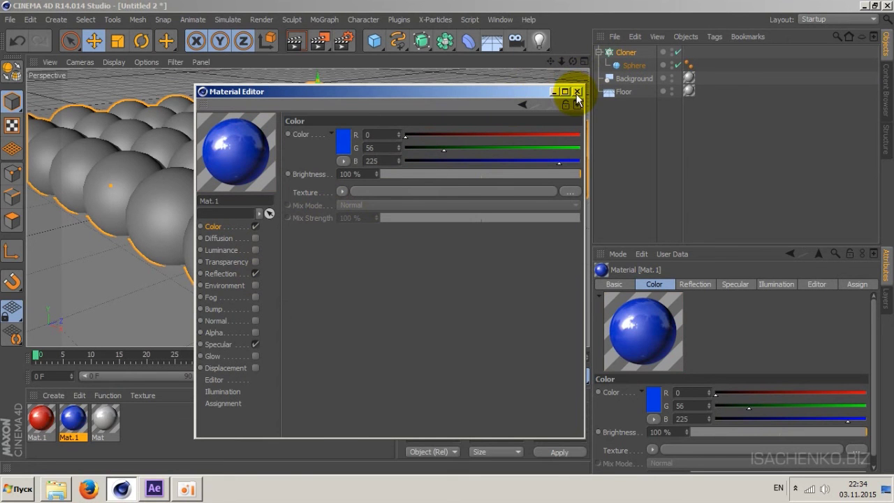
Duplicate the blue material and make the copy yellow (RGB 225/180/0).
{"action": "left_click_drag", "start_coordinate": [73, 419], "coordinate": [115, 428], "text": "ctrl"}
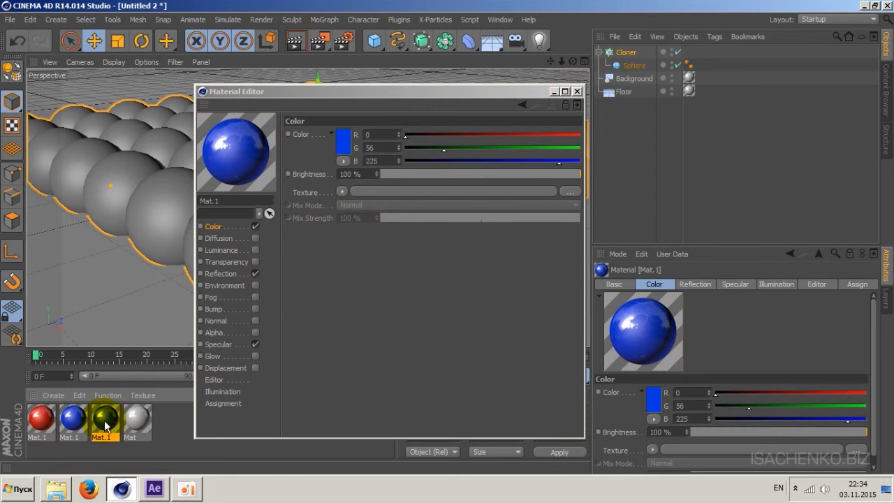
{"action": "double_click", "coordinate": [108, 417]}
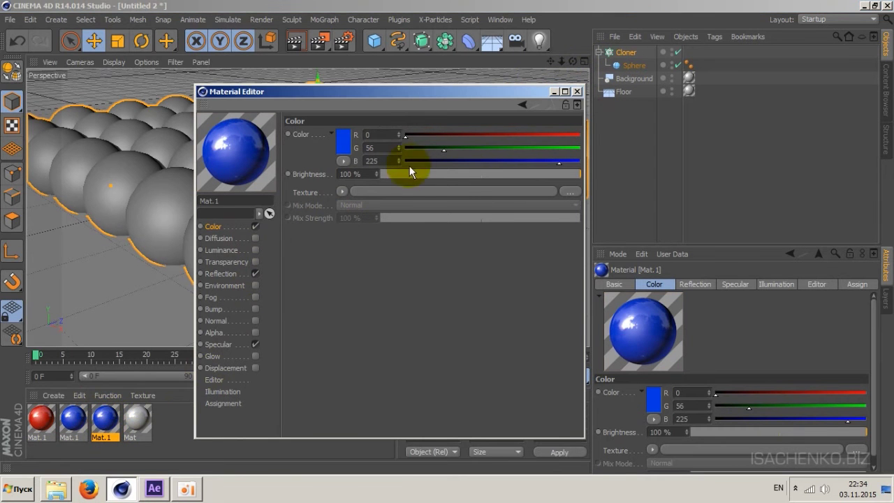
{"action": "left_click", "coordinate": [352, 145]}
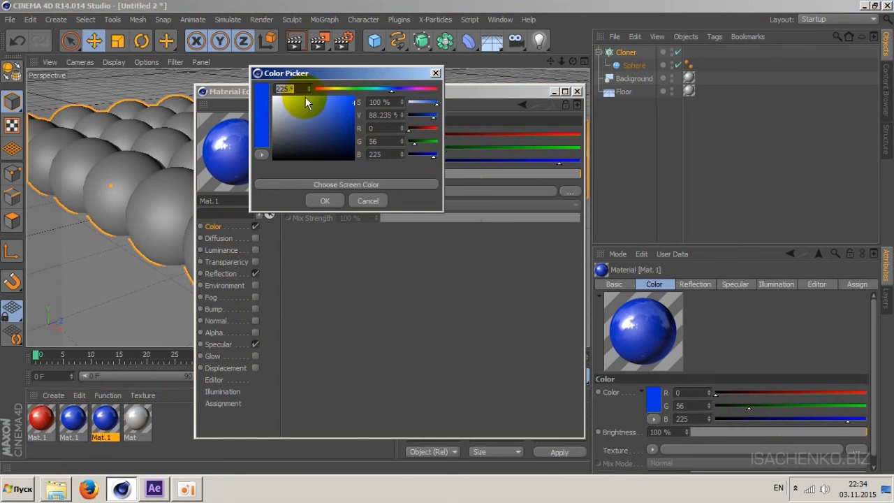
{"action": "left_click", "coordinate": [333, 89]}
{"action": "left_click_drag", "start_coordinate": [333, 90], "coordinate": [332, 90]}
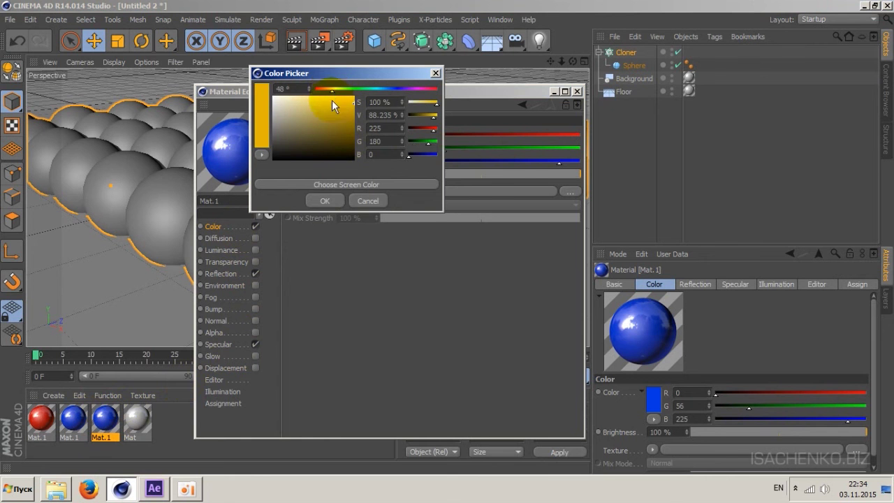
{"action": "left_click", "coordinate": [324, 201]}
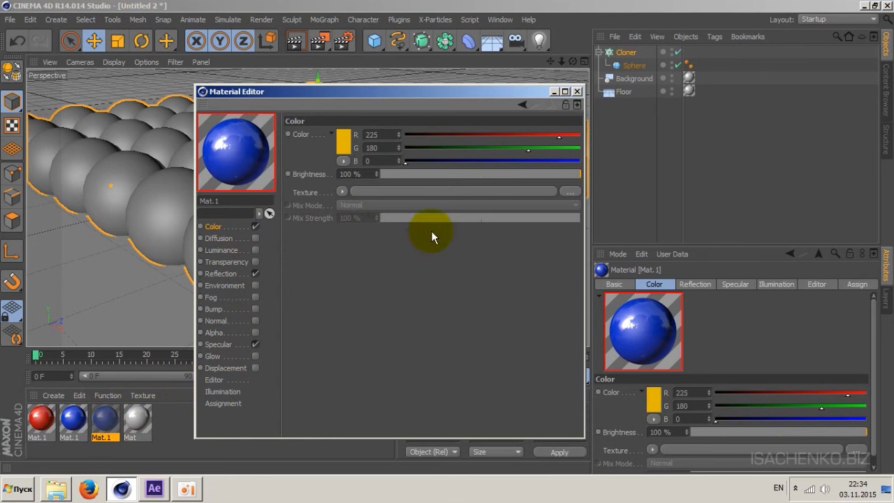
{"action": "left_click", "coordinate": [576, 91]}
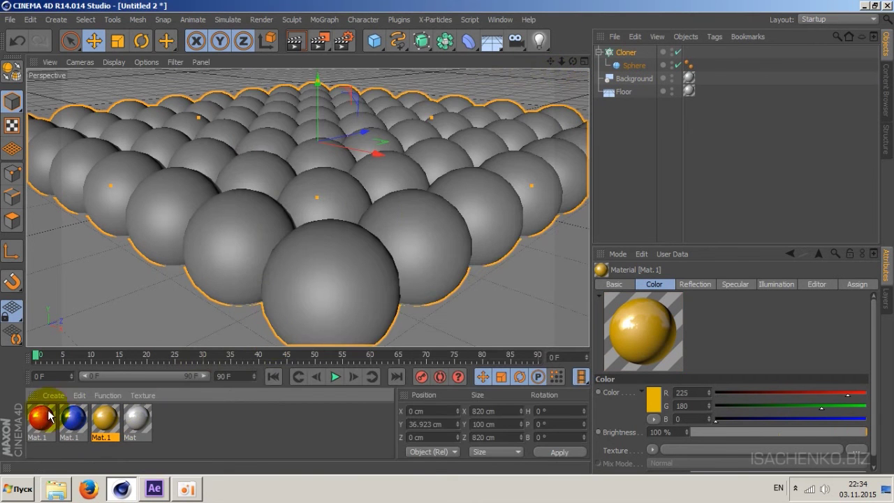
Apply the red material to the Sphere and add a second Sphere inside the Cloner.
{"action": "left_click_drag", "start_coordinate": [42, 419], "coordinate": [637, 64]}
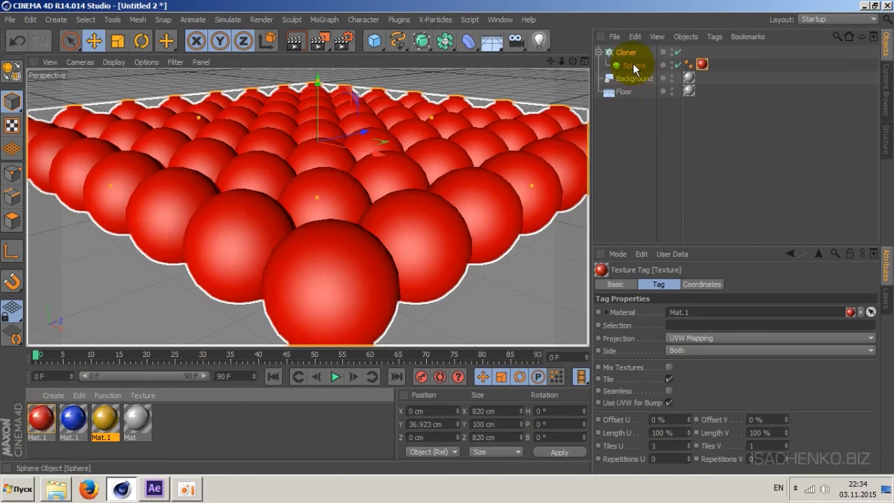
{"action": "left_click", "coordinate": [633, 64]}
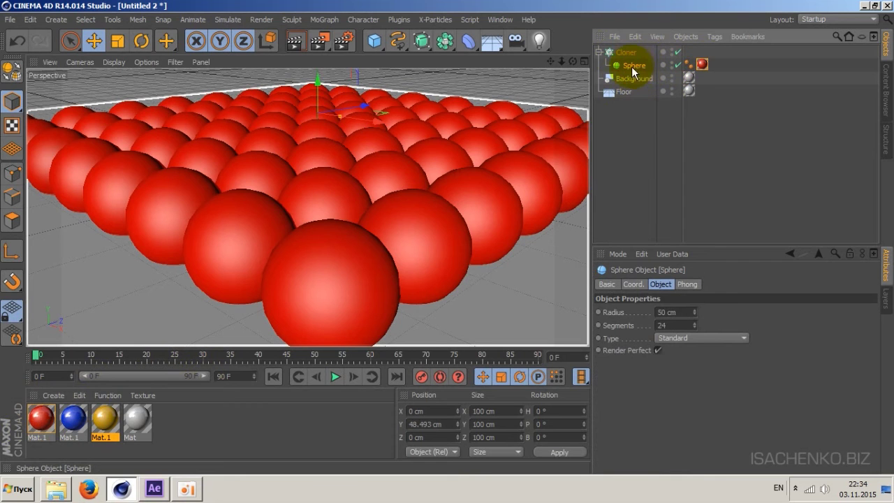
{"action": "left_click_drag", "start_coordinate": [637, 65], "coordinate": [649, 77], "text": "ctrl"}
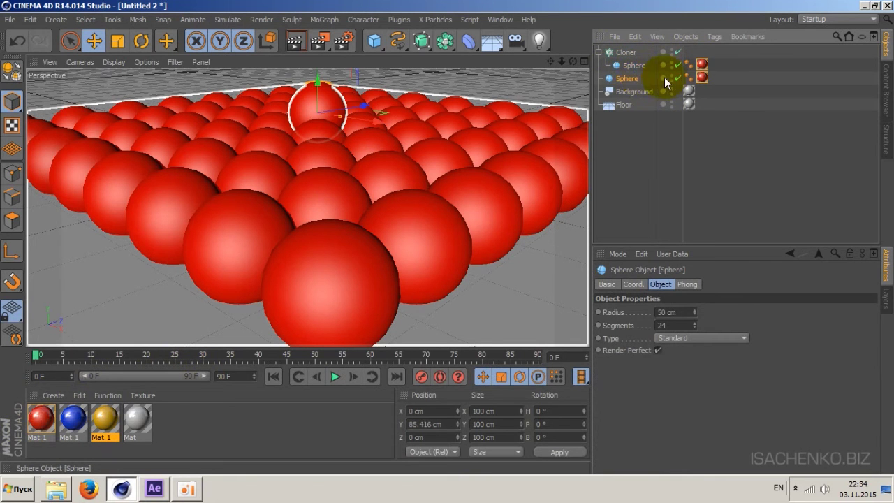
{"action": "key", "text": "ctrl+z"}
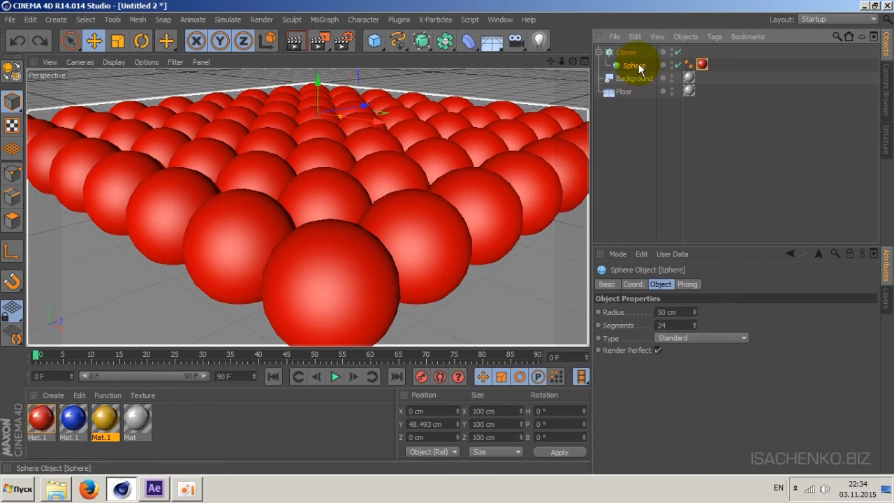
{"action": "left_click_drag", "start_coordinate": [638, 71], "coordinate": [639, 73], "text": "ctrl"}
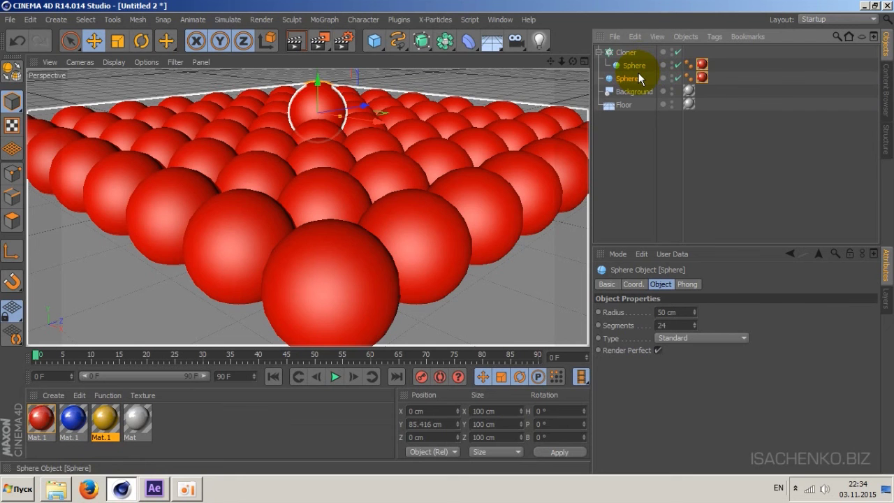
{"action": "key", "text": "ctrl+z"}
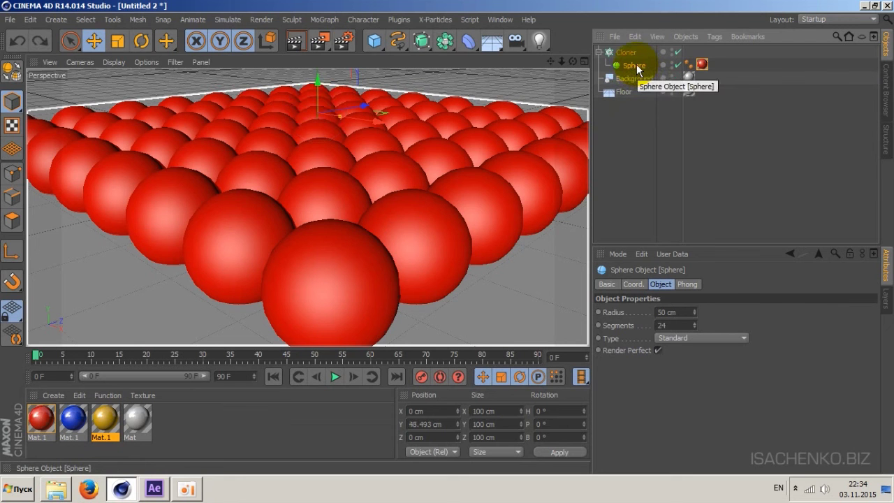
{"action": "left_click_drag", "start_coordinate": [643, 71], "coordinate": [638, 68], "text": "ctrl"}
Texture the second Sphere blue, then add a third Sphere textured yellow.
{"action": "left_click_drag", "start_coordinate": [83, 402], "coordinate": [634, 104]}
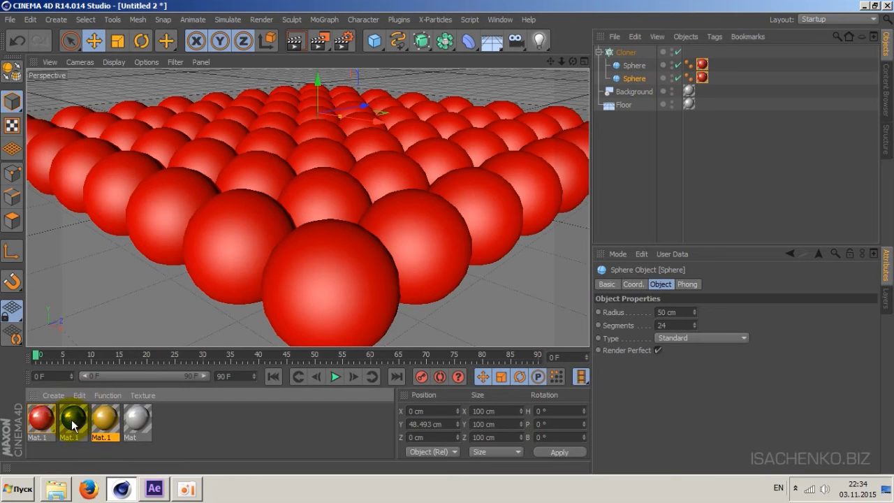
{"action": "left_click_drag", "start_coordinate": [702, 72], "coordinate": [702, 75]}
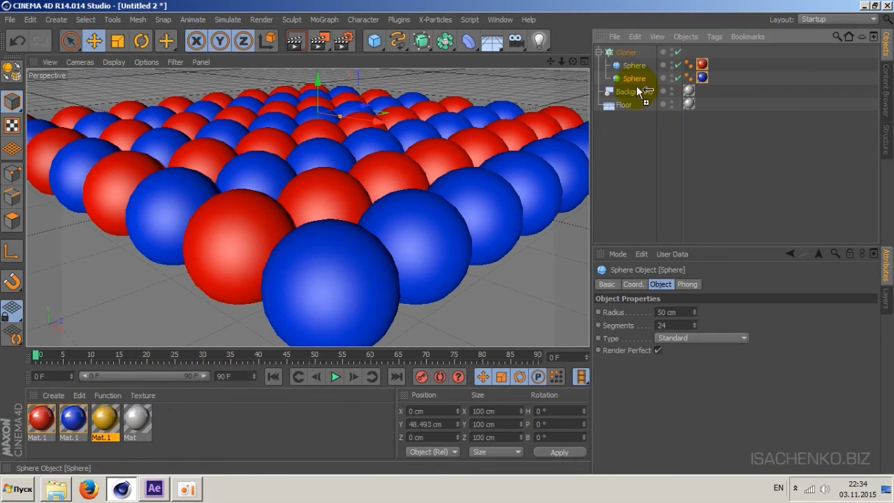
{"action": "mouse_move", "coordinate": [637, 78]}
{"action": "left_mouse_down", "text": "ctrl"}
{"action": "mouse_move", "coordinate": [626, 96]}
{"action": "mouse_move", "coordinate": [647, 83]}
{"action": "left_mouse_up", "text": "ctrl"}
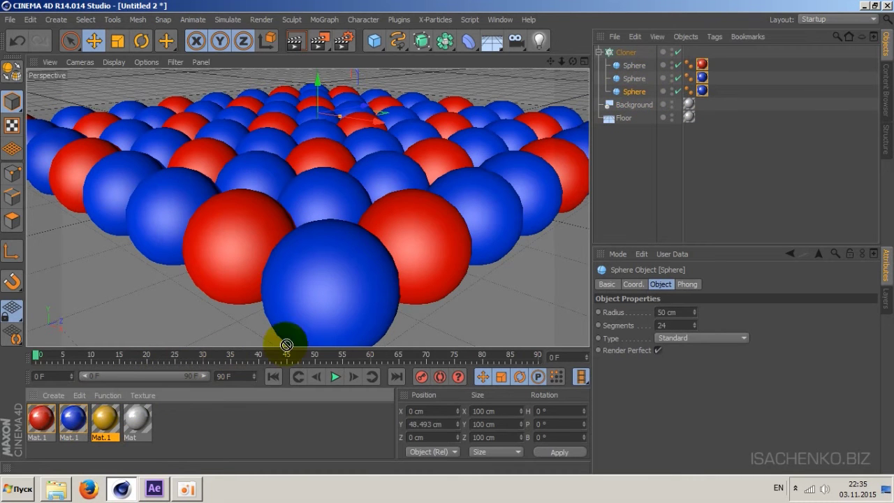
{"action": "left_click_drag", "start_coordinate": [120, 404], "coordinate": [702, 91]}
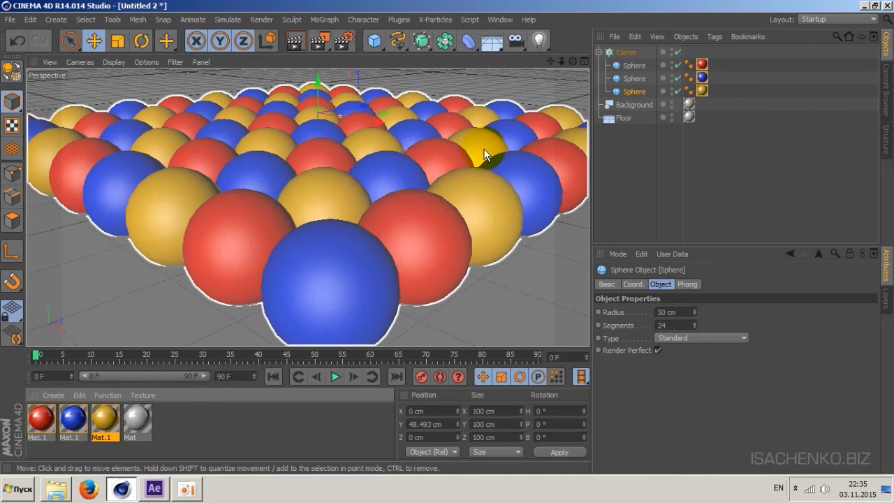
{"action": "mouse_move", "coordinate": [573, 58]}
{"action": "left_mouse_down"}
{"action": "mouse_move", "coordinate": [550, 62]}
{"action": "mouse_move", "coordinate": [573, 61]}
{"action": "left_mouse_up"}
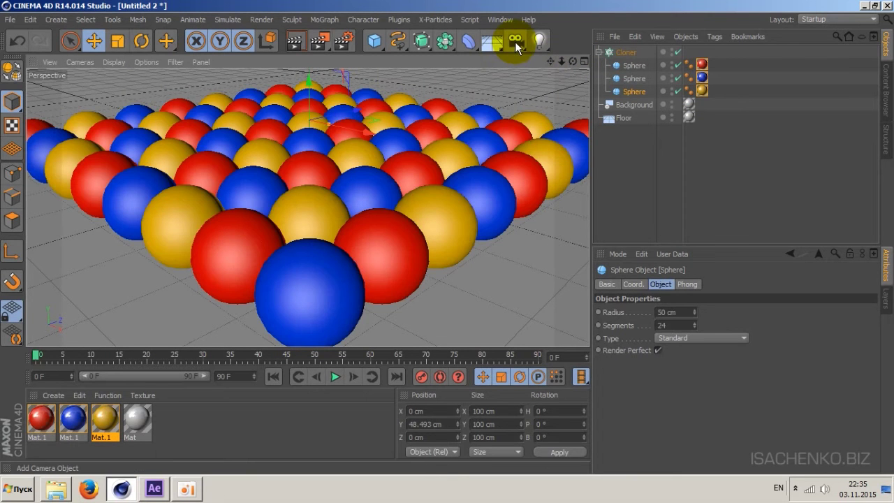
Add a Camera framing the sphere grid and lock it with a Protection tag.
{"action": "left_click", "coordinate": [514, 41]}
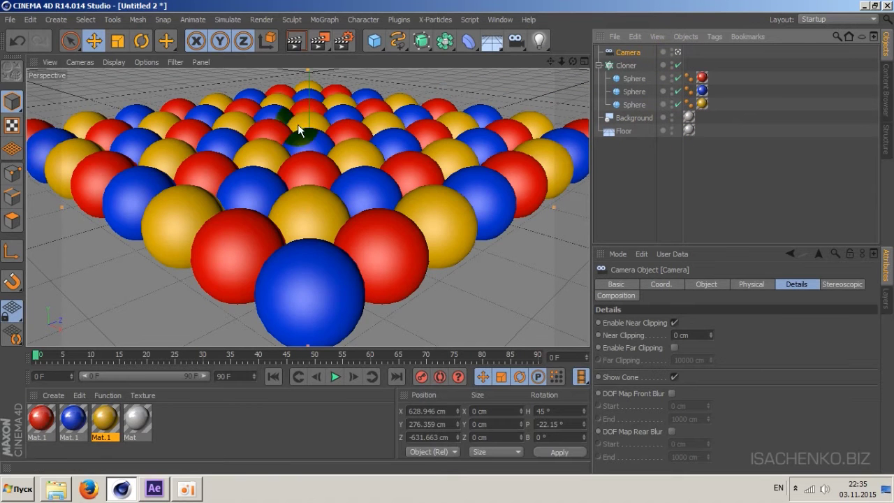
{"action": "right_click", "coordinate": [629, 52]}
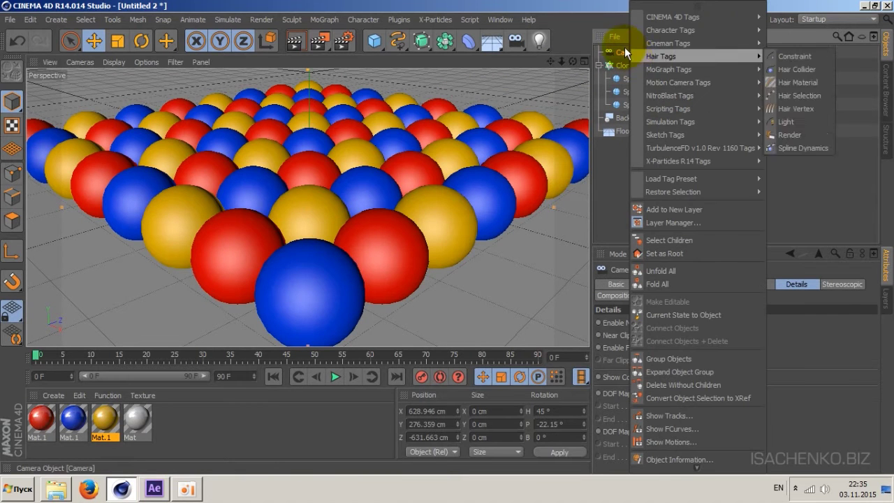
{"action": "mouse_move", "coordinate": [671, 17]}
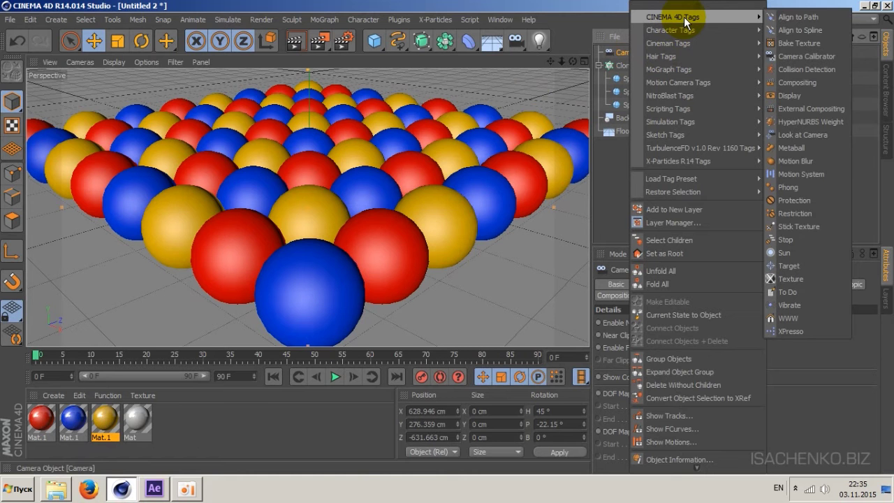
{"action": "left_click", "coordinate": [808, 202]}
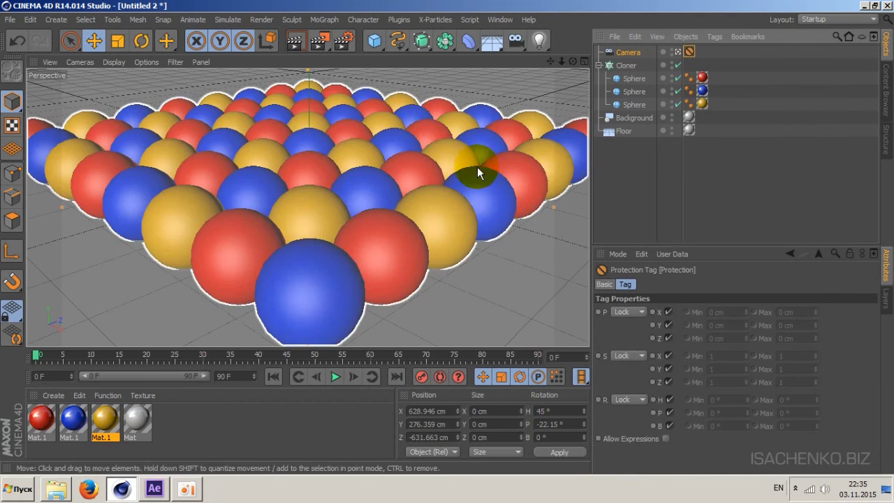
{"action": "left_click_drag", "start_coordinate": [561, 63], "coordinate": [562, 62]}
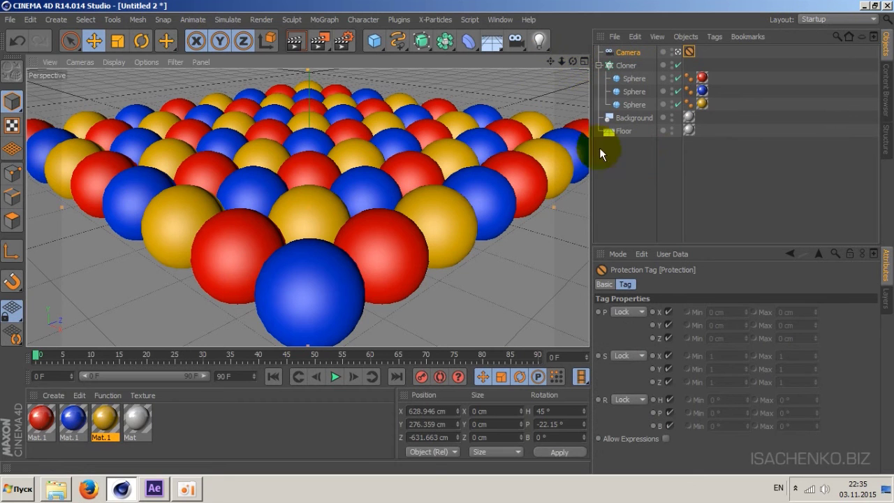
Add an omni light and move it up above and in front of the sphere grid.
{"action": "left_click", "coordinate": [679, 51]}
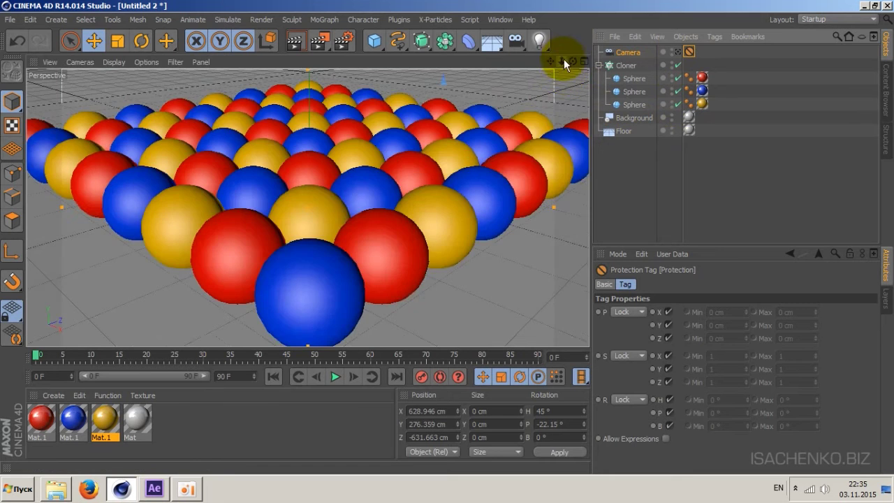
{"action": "left_click_drag", "start_coordinate": [564, 60], "coordinate": [231, 125]}
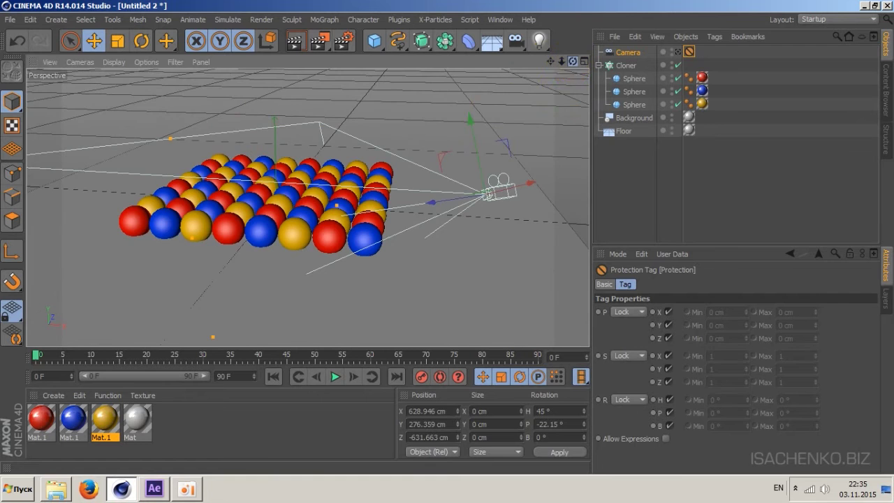
{"action": "left_click_drag", "start_coordinate": [573, 61], "coordinate": [539, 47]}
{"action": "left_click", "coordinate": [540, 43]}
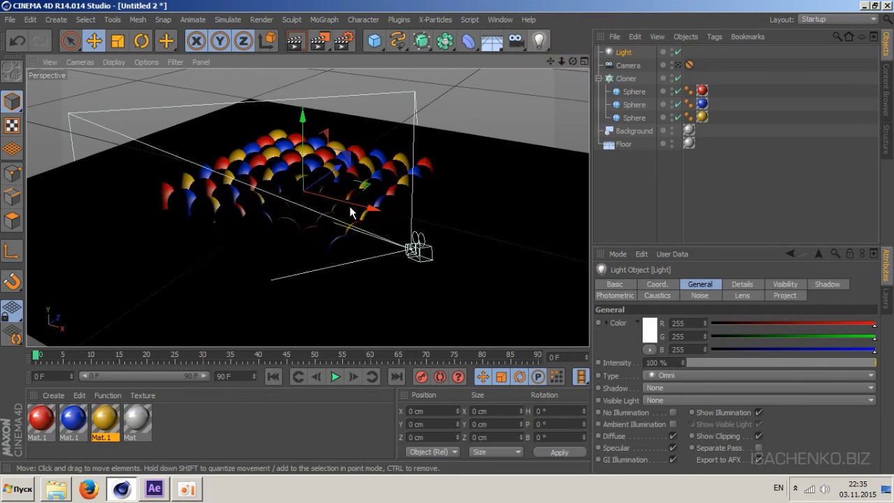
{"action": "left_click_drag", "start_coordinate": [302, 133], "coordinate": [301, 42]}
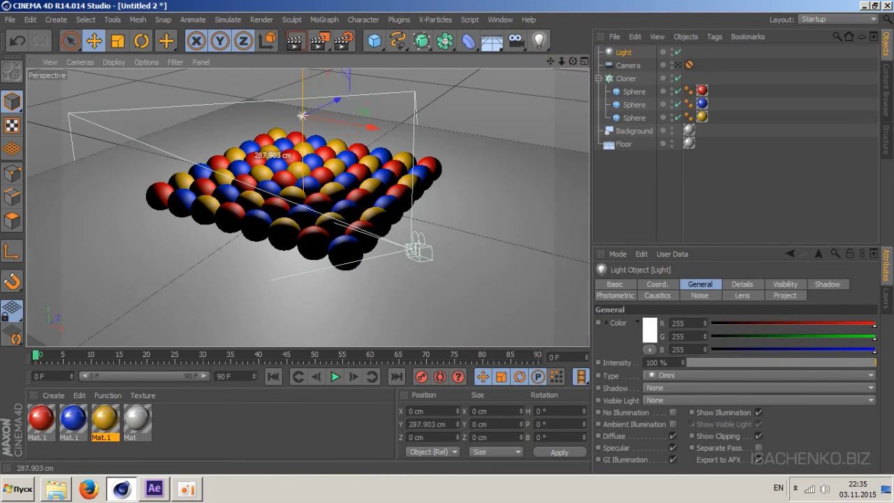
{"action": "left_click_drag", "start_coordinate": [336, 96], "coordinate": [237, 141]}
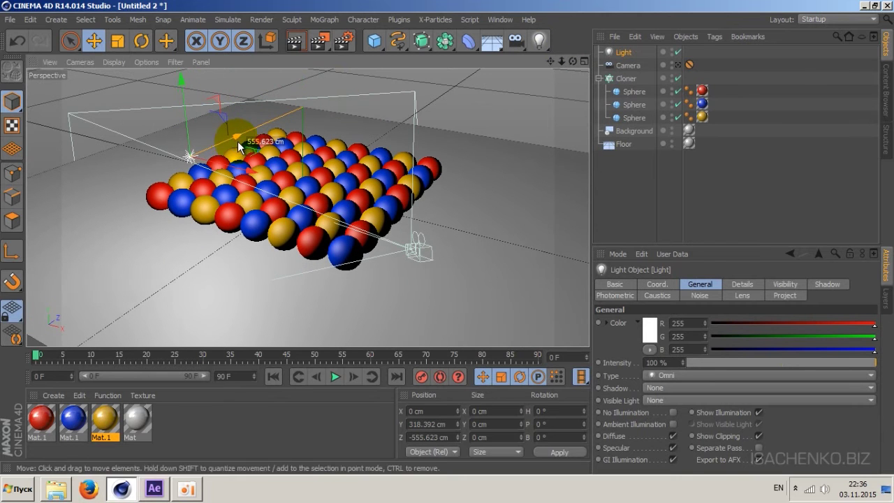
Give the light Shadow Maps (Soft) and Ctrl-drag a copy, Light.1, sideways to X 605.707 cm.
{"action": "left_click", "coordinate": [712, 388]}
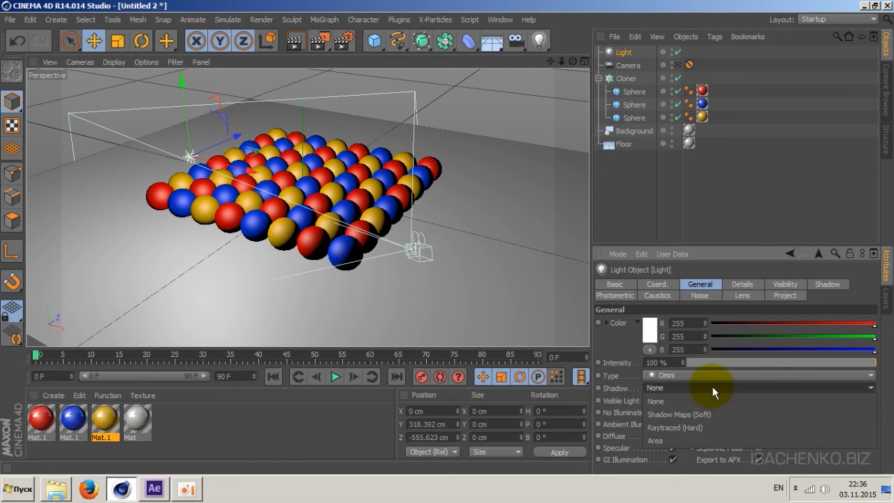
{"action": "left_click", "coordinate": [717, 414]}
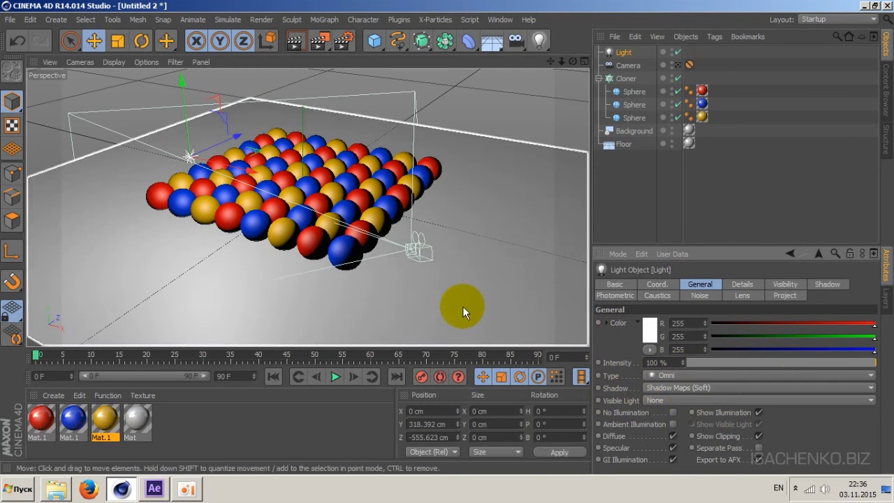
{"action": "left_click_drag", "start_coordinate": [572, 61], "coordinate": [489, 77]}
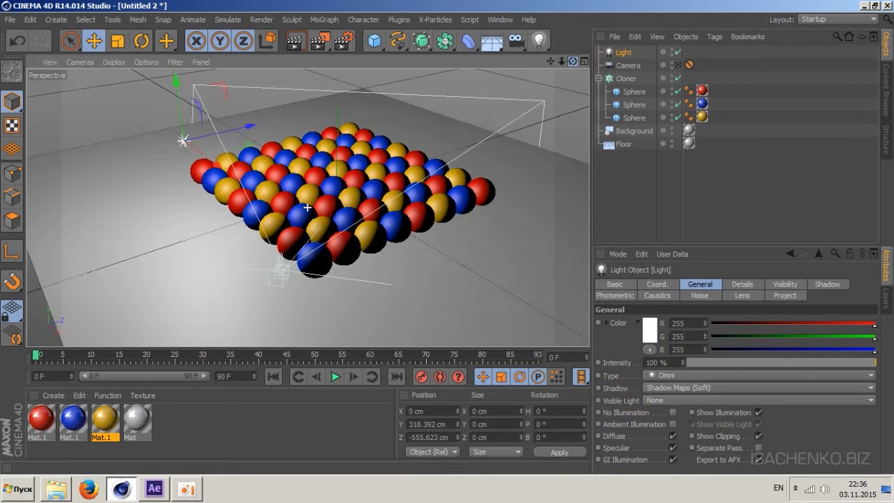
{"action": "left_click_drag", "start_coordinate": [307, 208], "coordinate": [346, 101]}
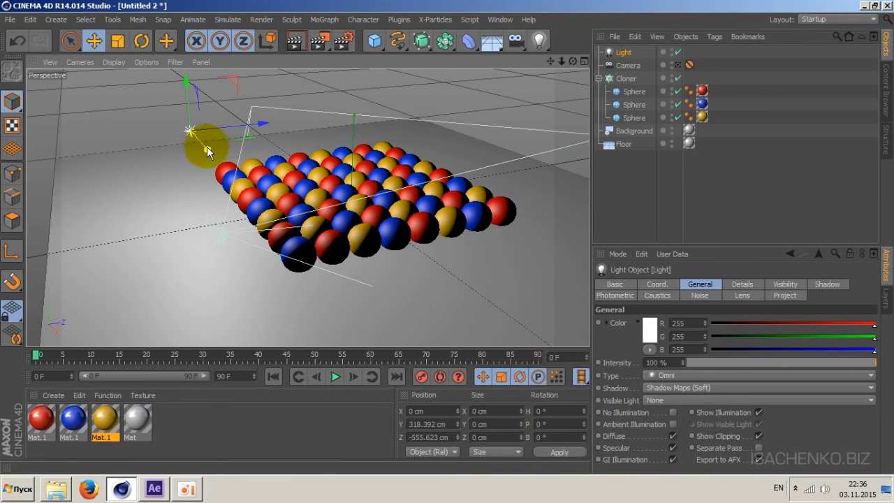
{"action": "left_click_drag", "start_coordinate": [206, 146], "coordinate": [275, 230], "text": "ctrl"}
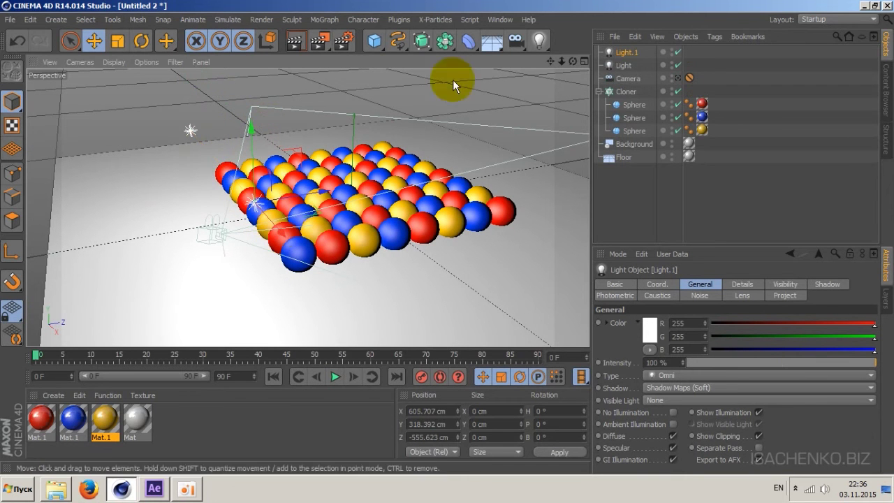
{"action": "left_click_drag", "start_coordinate": [570, 61], "coordinate": [607, 66]}
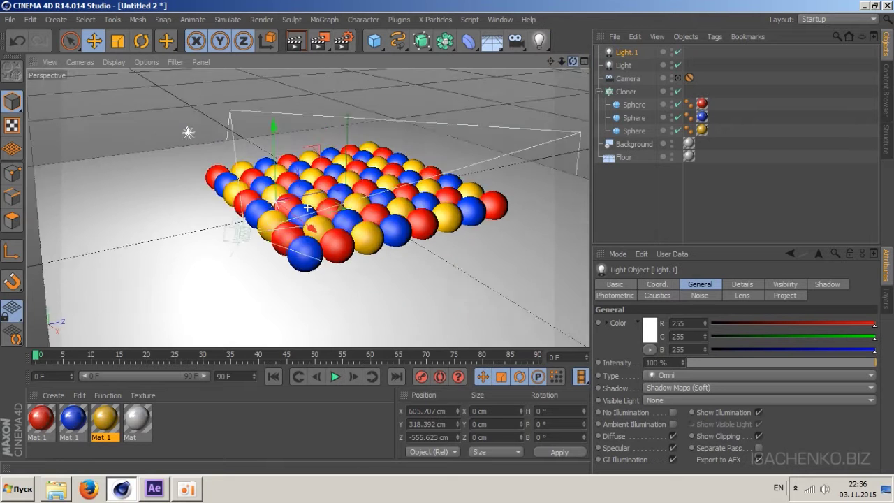
View through the Camera, copy Background's grey material onto Floor, and select the Camera.
{"action": "left_click", "coordinate": [681, 77]}
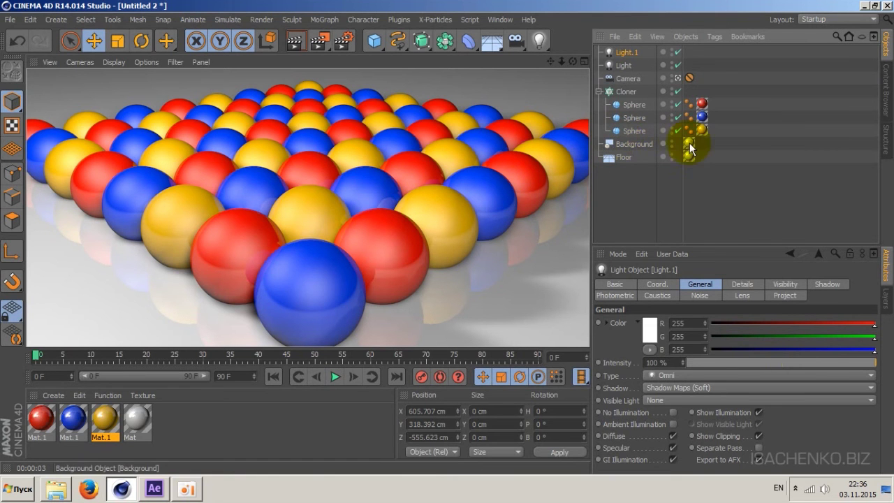
{"action": "left_click_drag", "start_coordinate": [689, 144], "coordinate": [689, 156], "text": "ctrl"}
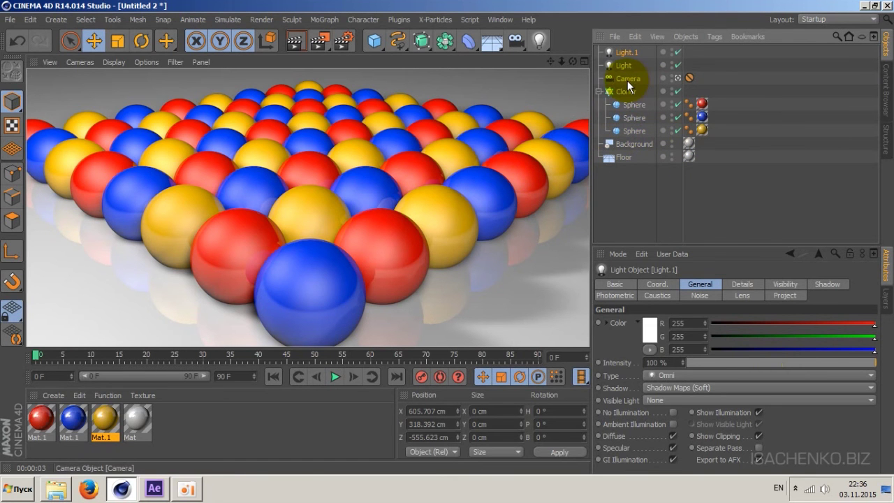
{"action": "left_click", "coordinate": [627, 81]}
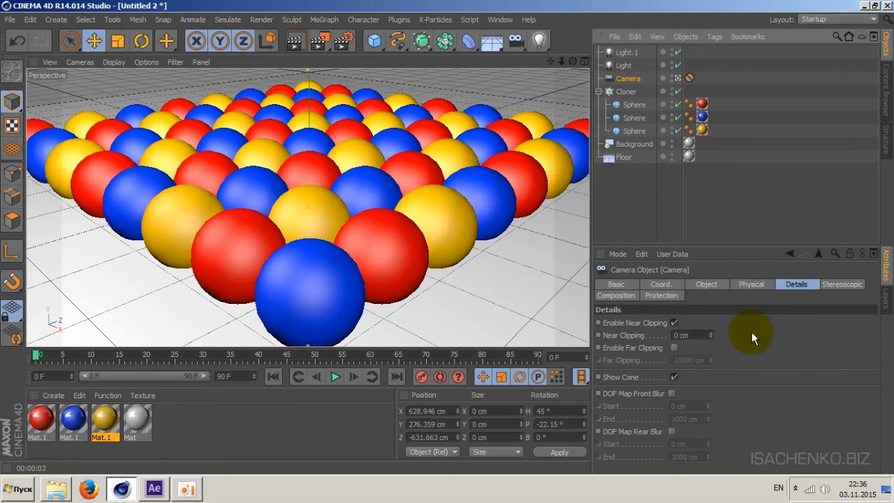
{"action": "left_click", "coordinate": [707, 283]}
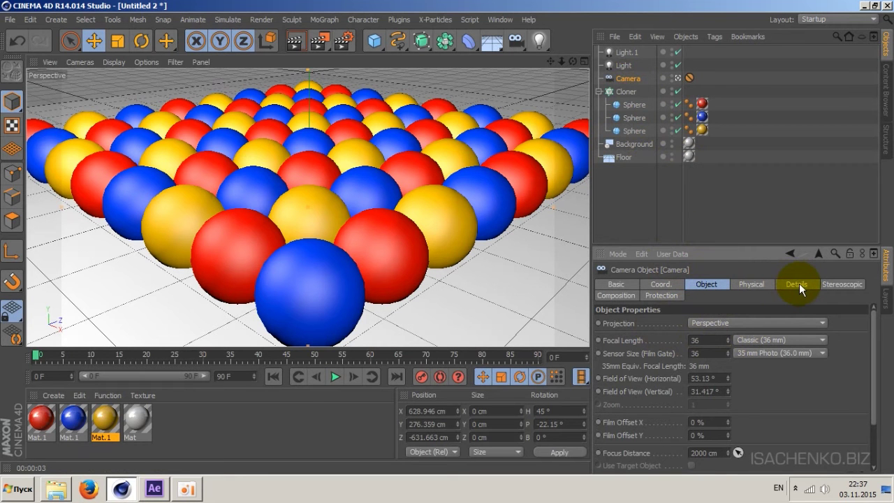
{"action": "left_click", "coordinate": [797, 285]}
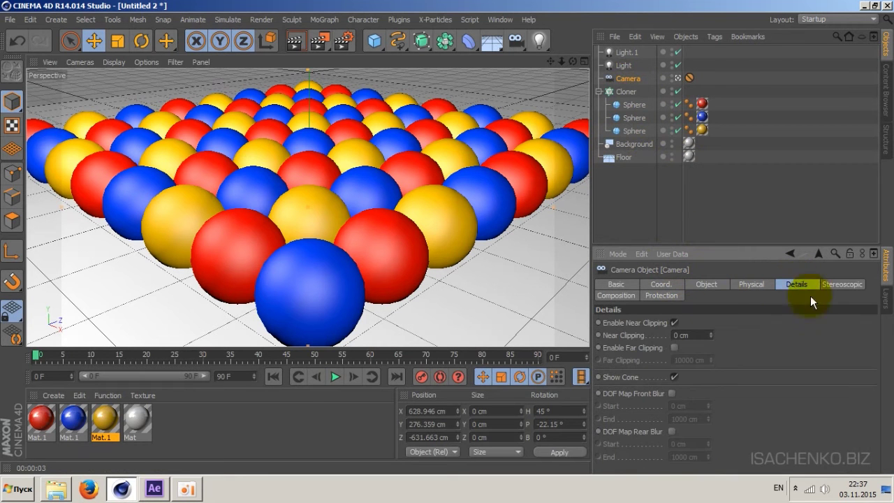
Exit the camera view and orbit the viewport to see the camera and spheres.
{"action": "left_click", "coordinate": [678, 79]}
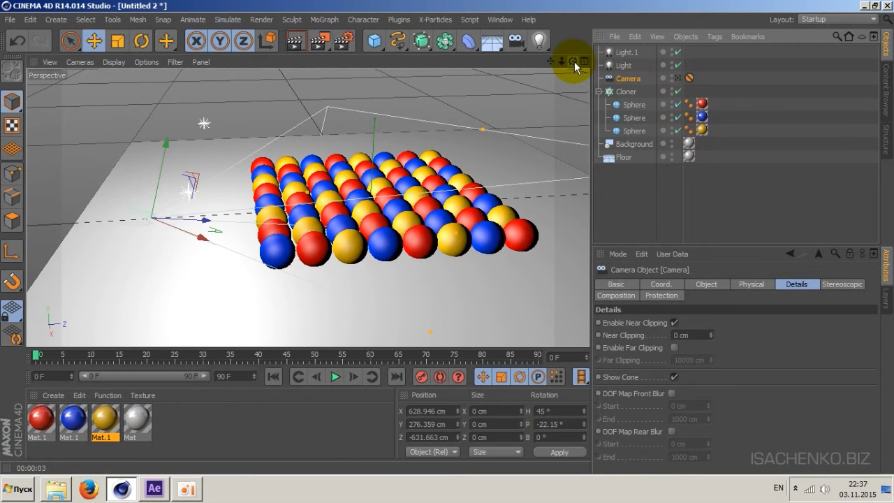
{"action": "left_click_drag", "start_coordinate": [574, 61], "coordinate": [489, 67]}
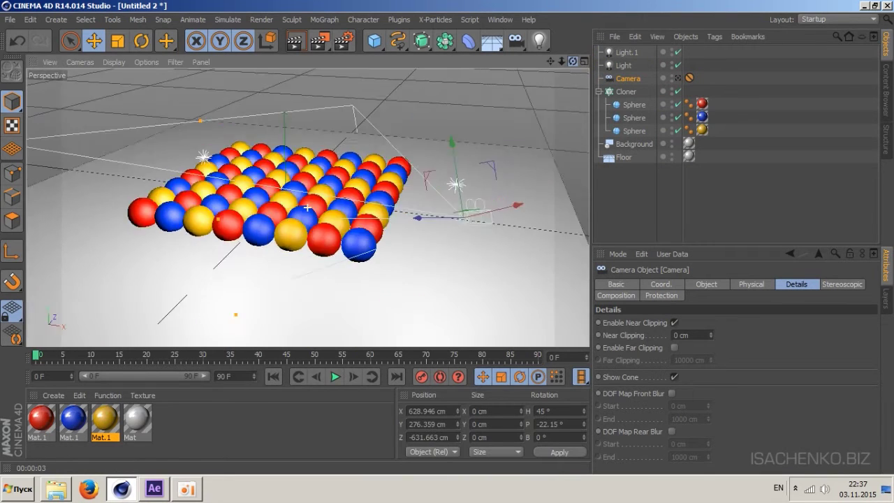
{"action": "mouse_move", "coordinate": [572, 61]}
{"action": "left_mouse_down"}
{"action": "mouse_move", "coordinate": [531, 64]}
{"action": "mouse_move", "coordinate": [545, 63]}
{"action": "left_mouse_up"}
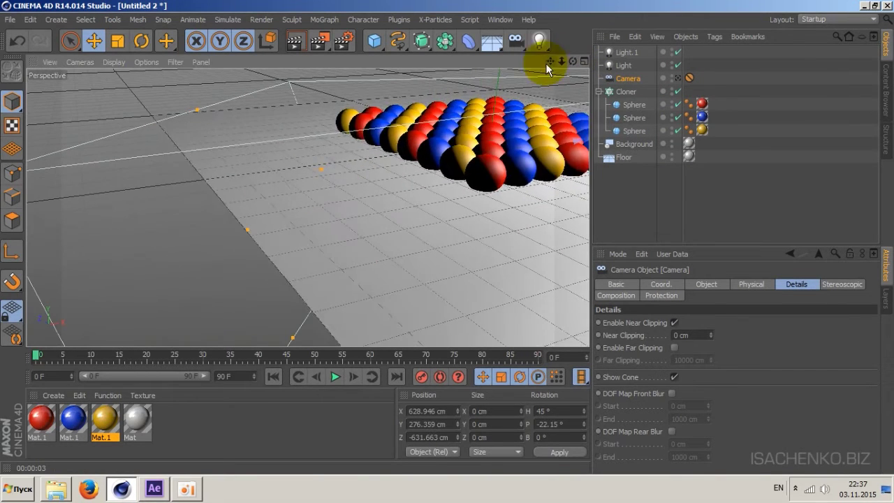
{"action": "left_click", "coordinate": [222, 212]}
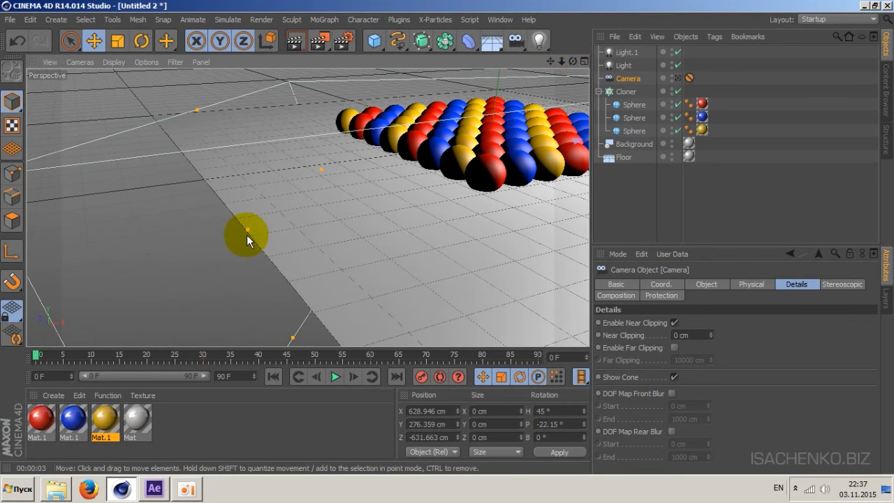
{"action": "left_click_drag", "start_coordinate": [247, 232], "coordinate": [248, 230]}
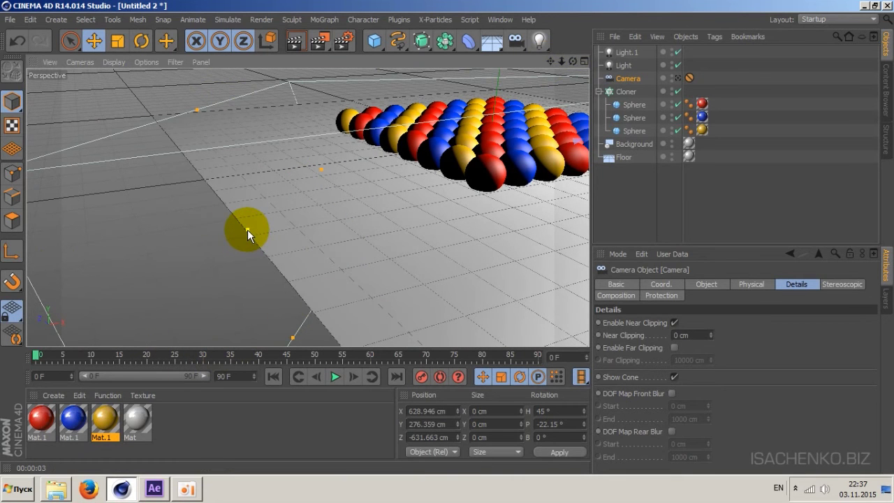
{"action": "left_click", "coordinate": [538, 41]}
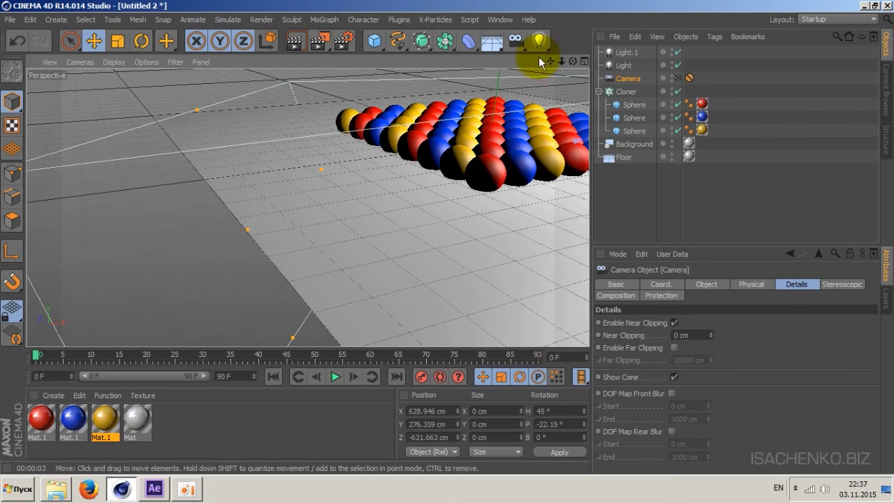
Restore an earlier viewport framing and drag the camera's focus distance onto the spheres.
{"action": "key", "text": "ctrl+shift+z"}
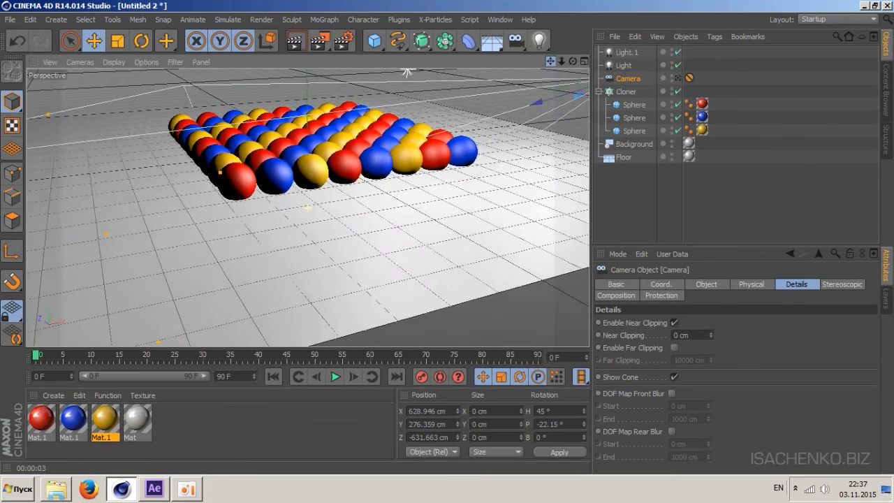
{"action": "key", "text": "ctrl+shift+z"}
{"action": "key", "text": "ctrl+shift+z"}
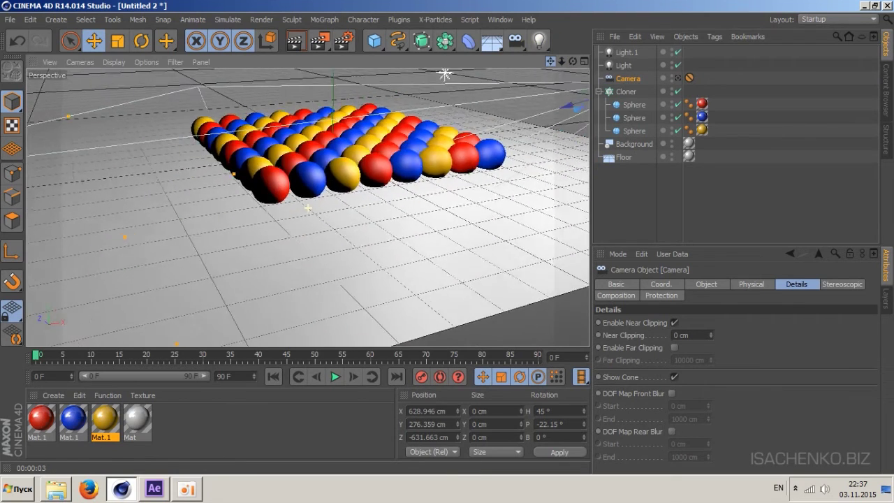
{"action": "key", "text": "ctrl+shift+z"}
{"action": "key", "text": "ctrl+shift+z"}
{"action": "key", "text": "ctrl+shift+z"}
{"action": "key", "text": "ctrl+shift+y"}
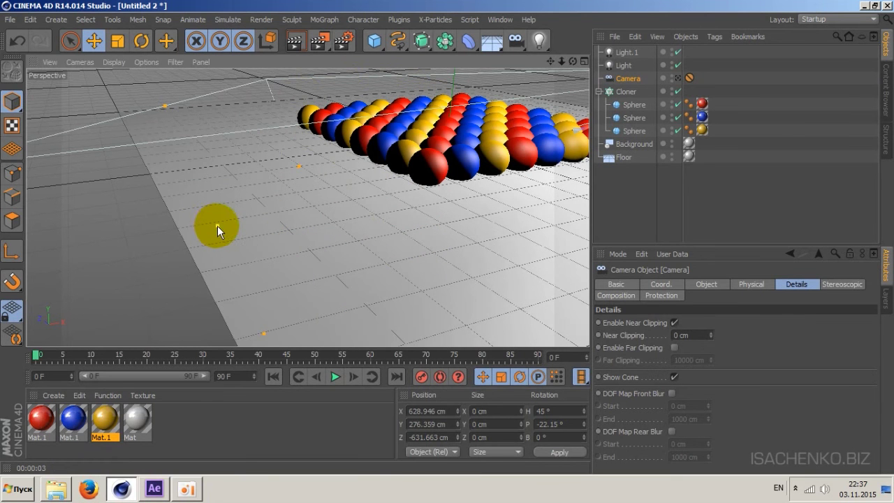
{"action": "mouse_move", "coordinate": [215, 225]}
{"action": "left_mouse_down"}
{"action": "mouse_move", "coordinate": [305, 225]}
{"action": "mouse_move", "coordinate": [508, 148]}
{"action": "mouse_move", "coordinate": [545, 153]}
{"action": "left_mouse_up"}
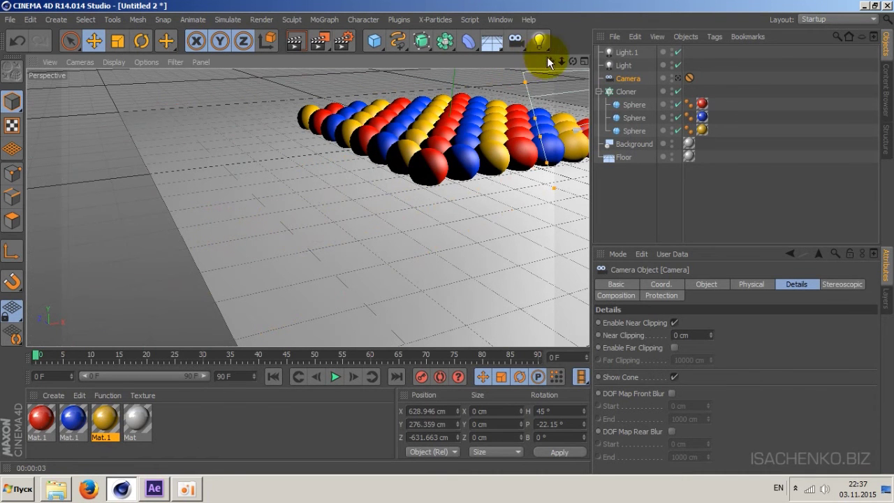
{"action": "mouse_move", "coordinate": [573, 62]}
{"action": "left_mouse_down"}
{"action": "mouse_move", "coordinate": [488, 70]}
{"action": "mouse_move", "coordinate": [497, 70]}
{"action": "left_mouse_up"}
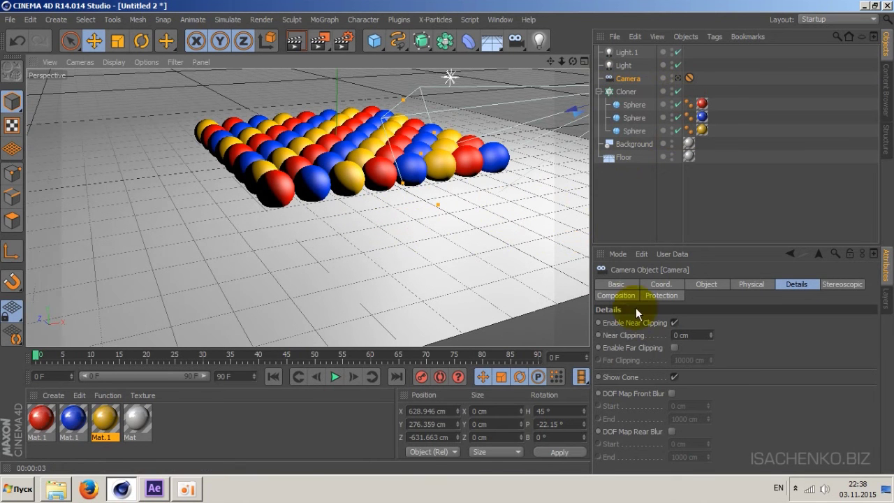
{"action": "left_click", "coordinate": [713, 283]}
{"action": "left_click_drag", "start_coordinate": [874, 378], "coordinate": [862, 417]}
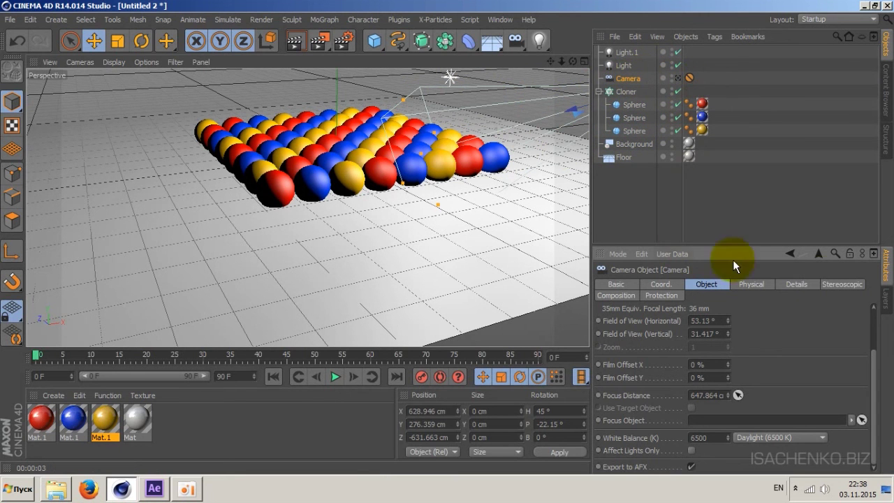
{"action": "left_click", "coordinate": [799, 286]}
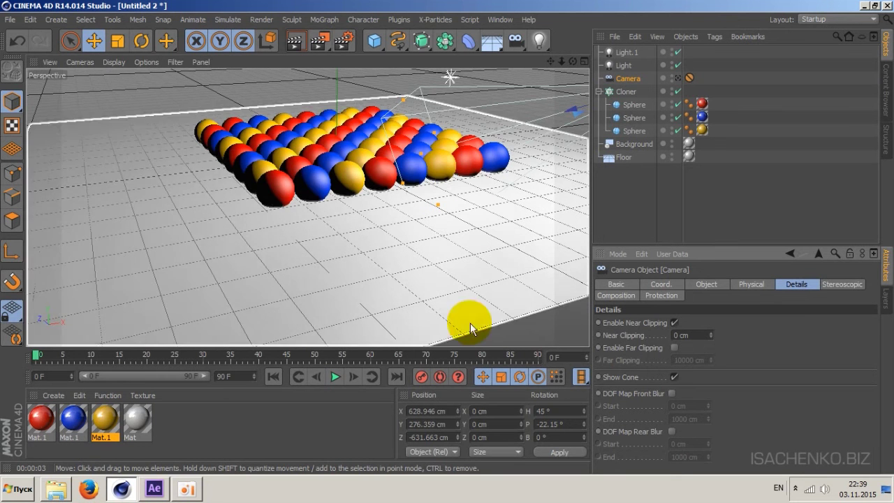
Toggle the DOF Map front and rear blurs, leaving only Rear Blur enabled.
{"action": "left_click", "coordinate": [671, 393]}
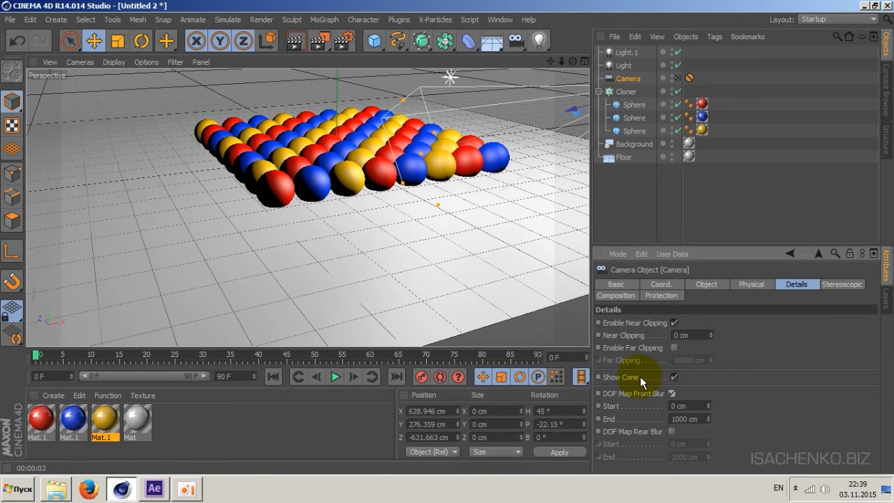
{"action": "left_click", "coordinate": [672, 393]}
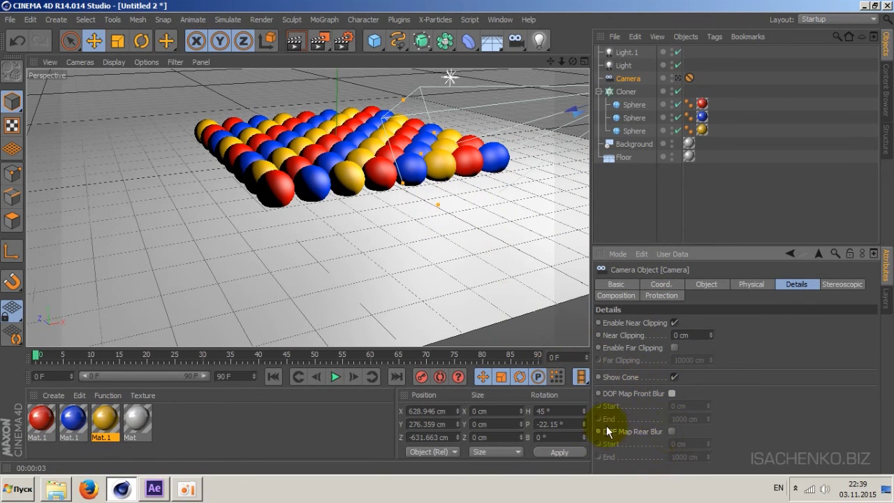
{"action": "left_click", "coordinate": [672, 432]}
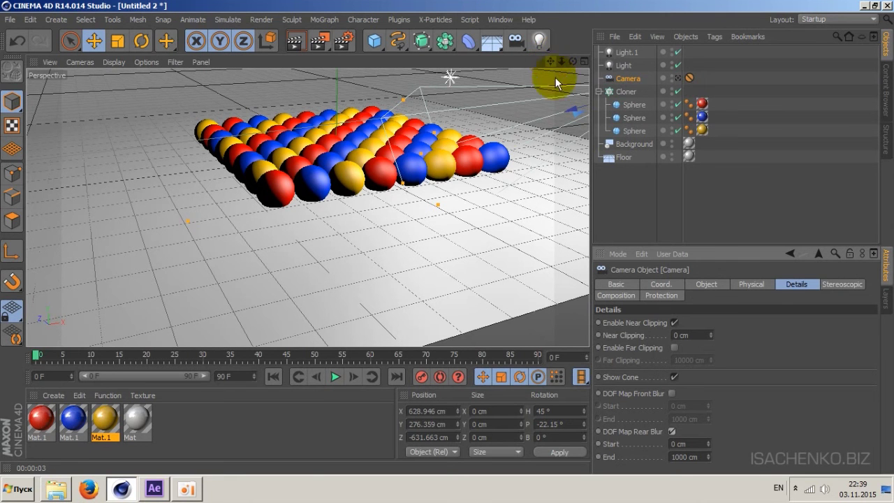
{"action": "left_click", "coordinate": [672, 431]}
{"action": "left_click", "coordinate": [672, 431]}
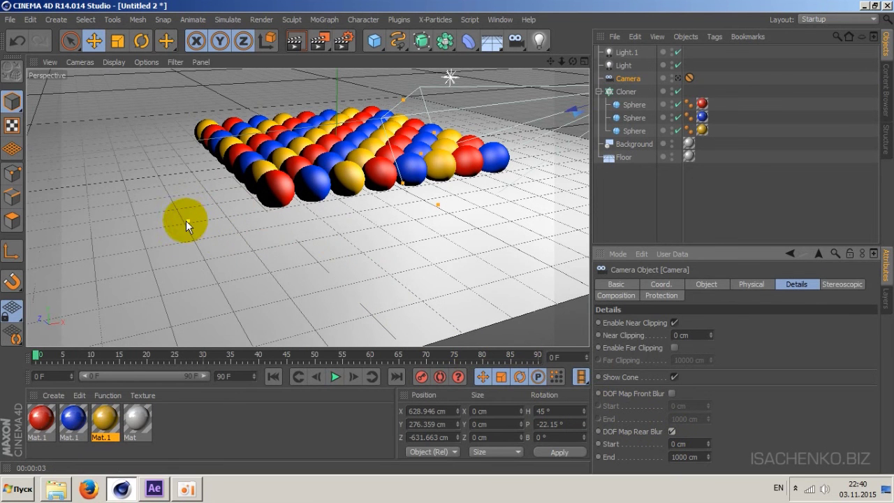
Drag the Rear Blur end distance out to about 237 cm.
{"action": "left_click_drag", "start_coordinate": [189, 221], "coordinate": [288, 193]}
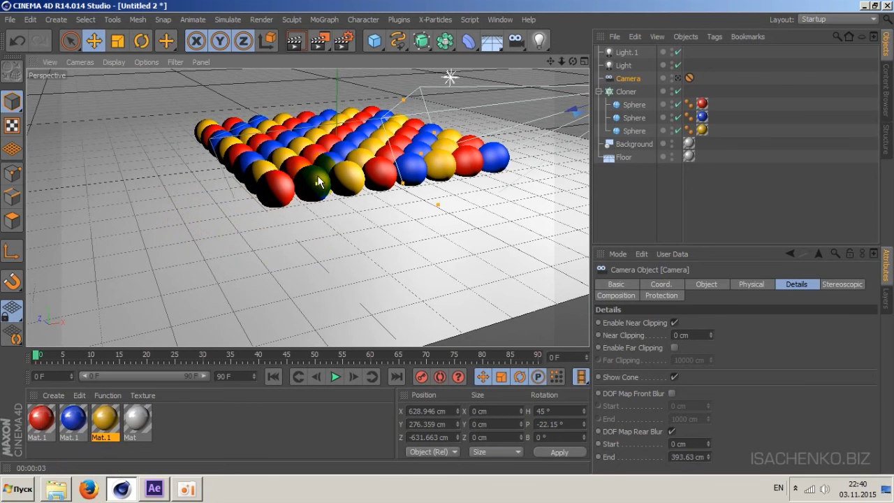
{"action": "mouse_move", "coordinate": [288, 193]}
{"action": "left_mouse_down"}
{"action": "mouse_move", "coordinate": [367, 162]}
{"action": "mouse_move", "coordinate": [358, 163]}
{"action": "left_mouse_up"}
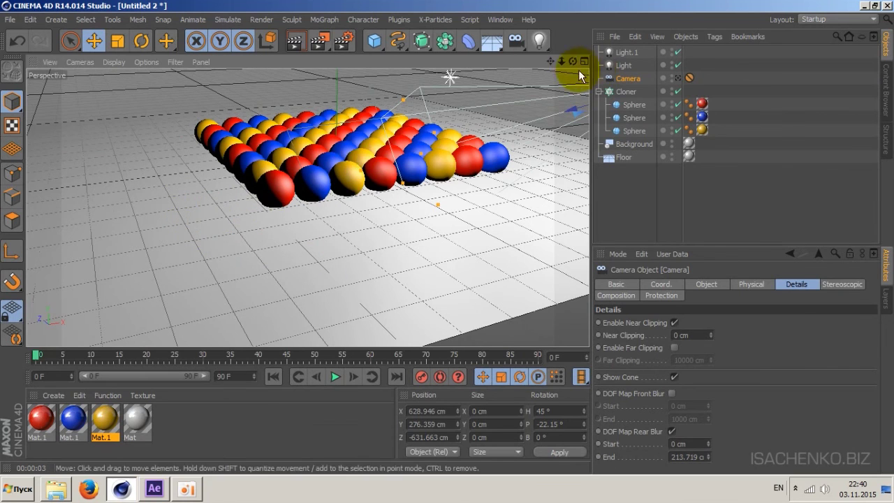
{"action": "mouse_move", "coordinate": [572, 62]}
{"action": "left_mouse_down"}
{"action": "mouse_move", "coordinate": [545, 77]}
{"action": "mouse_move", "coordinate": [572, 63]}
{"action": "left_mouse_up"}
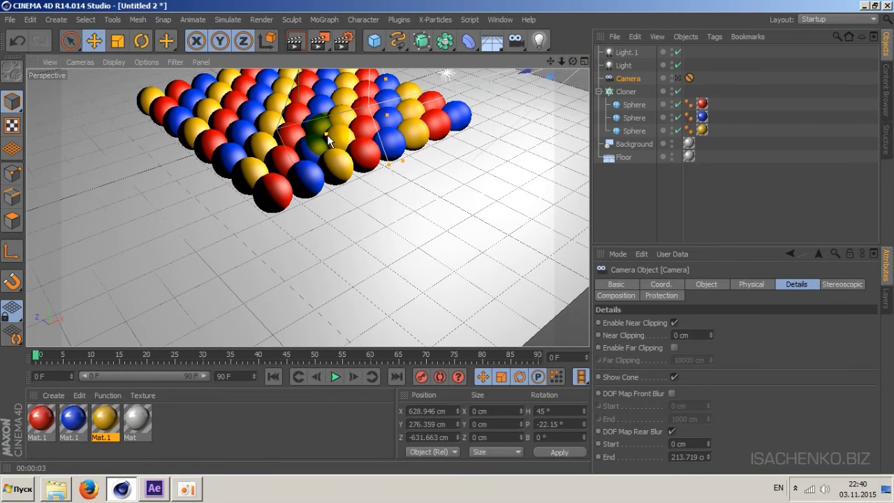
{"action": "mouse_move", "coordinate": [325, 134]}
{"action": "left_mouse_down"}
{"action": "mouse_move", "coordinate": [314, 141]}
{"action": "mouse_move", "coordinate": [319, 135]}
{"action": "left_mouse_up"}
From the camera view, add the Global Illumination effect in Render Settings.
{"action": "left_click", "coordinate": [678, 79]}
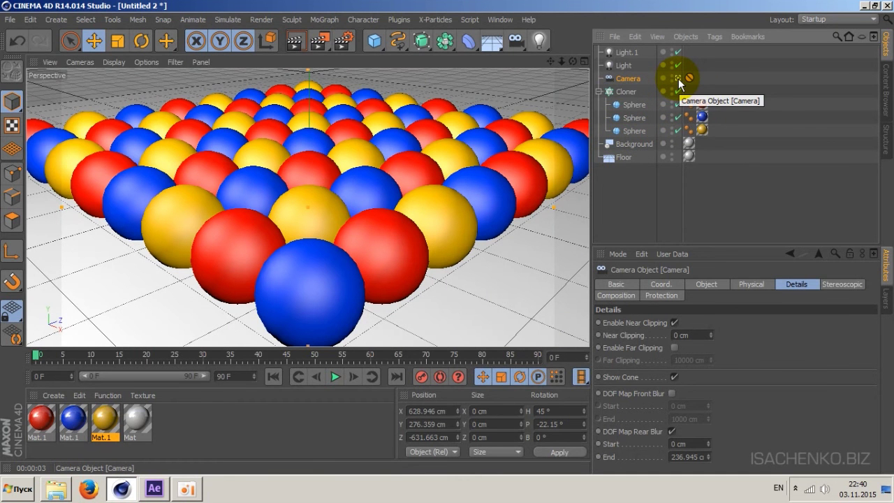
{"action": "left_click", "coordinate": [261, 19]}
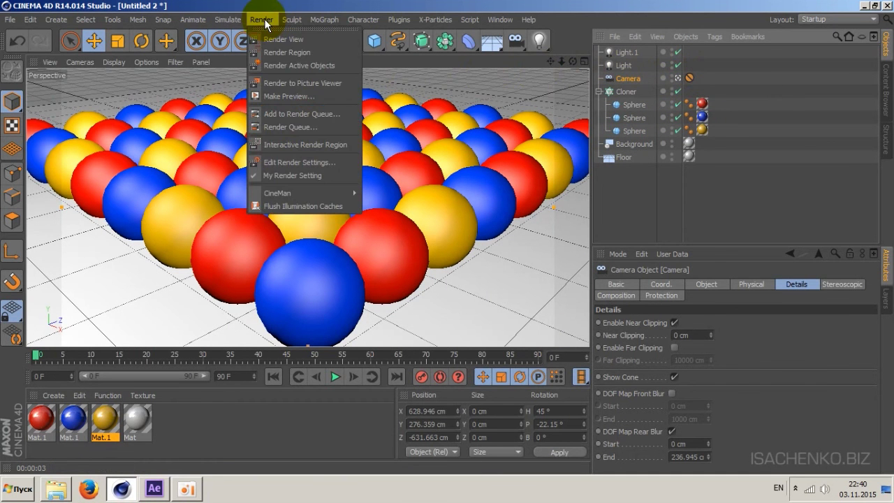
{"action": "left_click", "coordinate": [296, 162]}
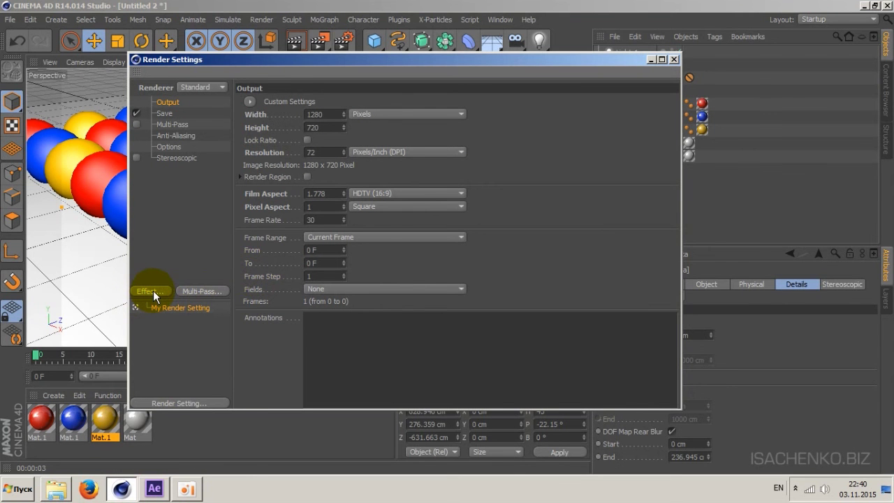
{"action": "left_click", "coordinate": [153, 293]}
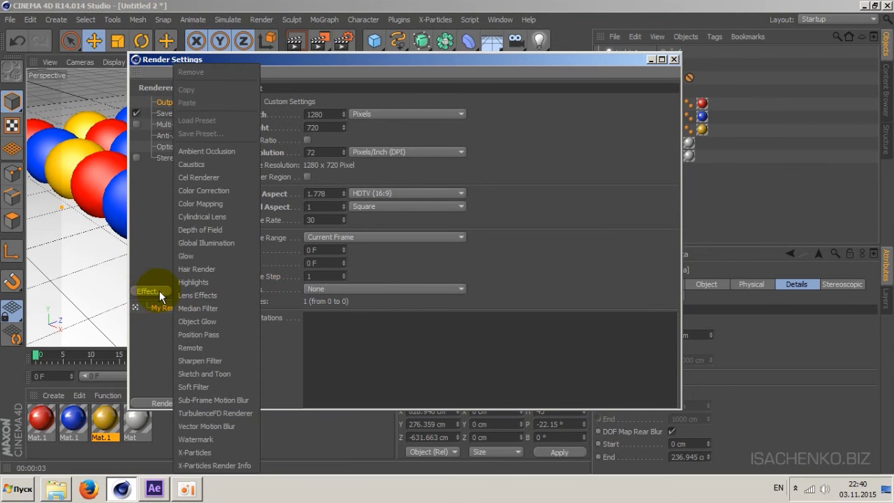
{"action": "left_click", "coordinate": [225, 243]}
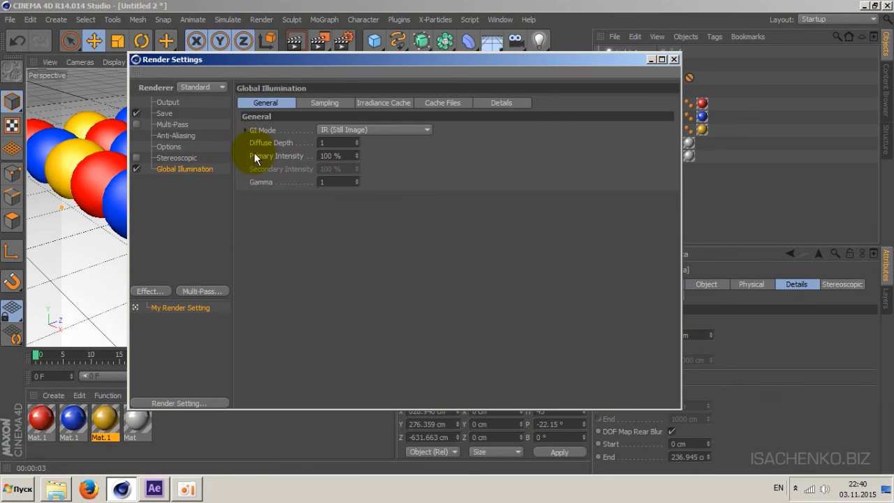
Set GI Samples and Record Density to Low and Glass/Mirror Optimization to 50%.
{"action": "left_click", "coordinate": [333, 103]}
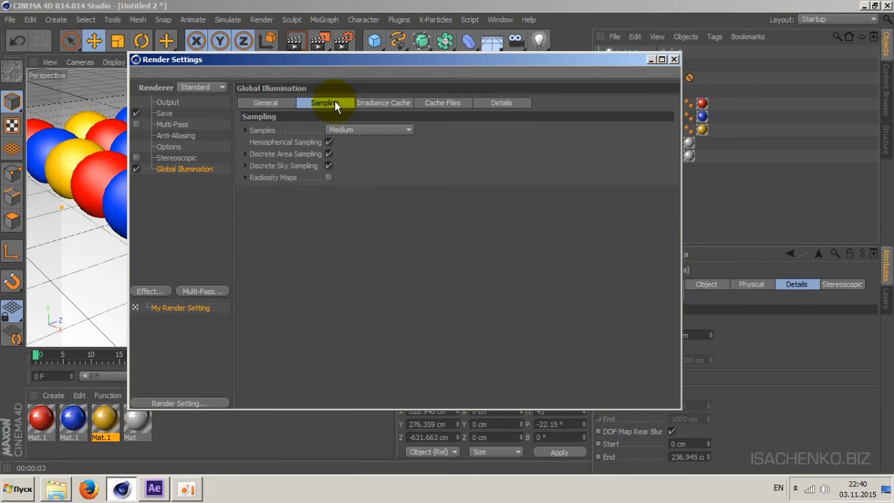
{"action": "left_click", "coordinate": [392, 131]}
{"action": "left_click", "coordinate": [350, 165]}
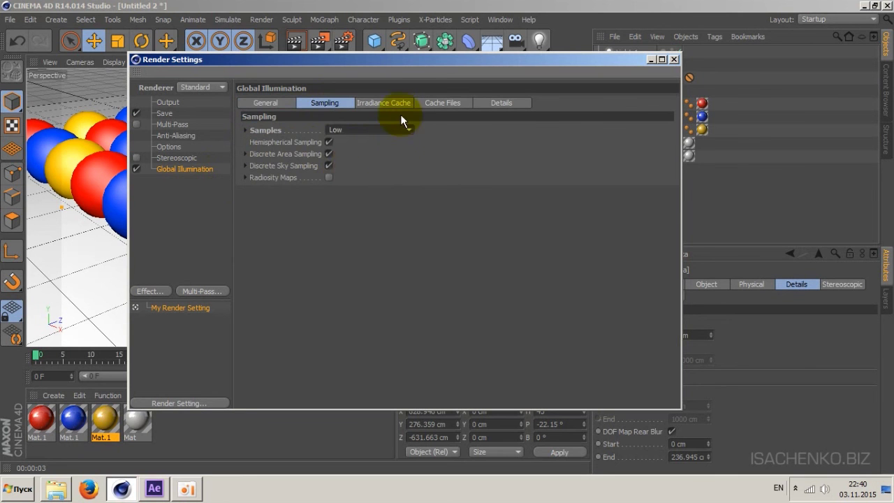
{"action": "left_click", "coordinate": [393, 103]}
{"action": "left_click", "coordinate": [382, 130]}
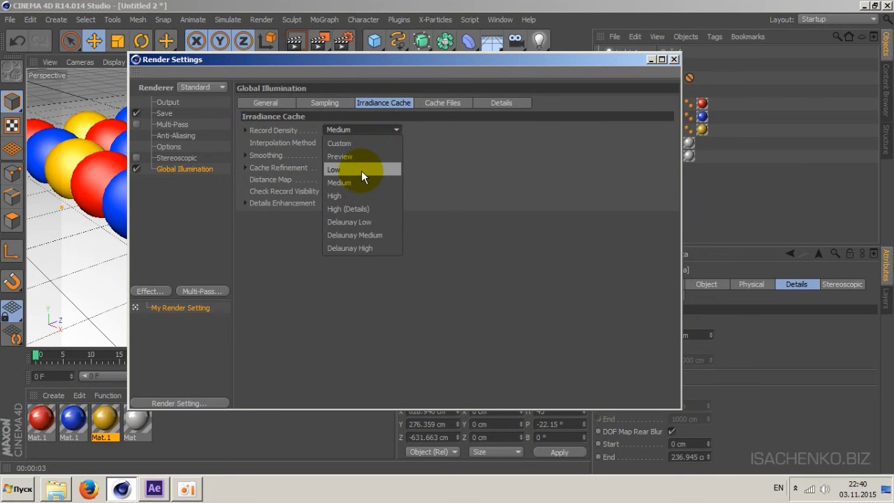
{"action": "left_click", "coordinate": [360, 171]}
{"action": "left_click", "coordinate": [388, 155]}
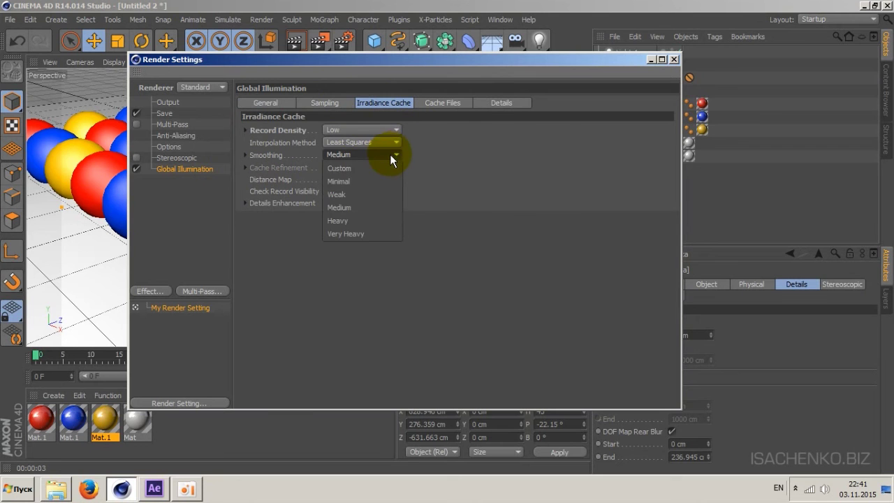
{"action": "left_click", "coordinate": [452, 137]}
{"action": "left_click", "coordinate": [502, 103]}
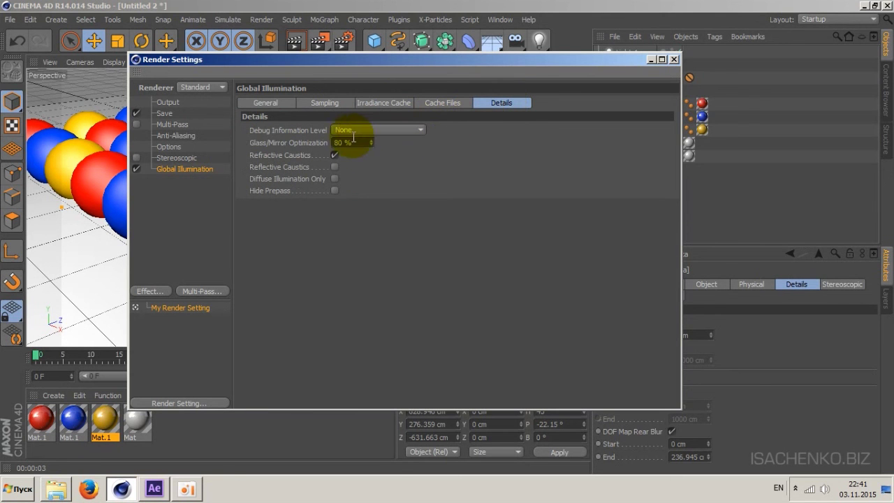
{"action": "type", "text": "50"}
{"action": "left_click", "coordinate": [236, 148]}
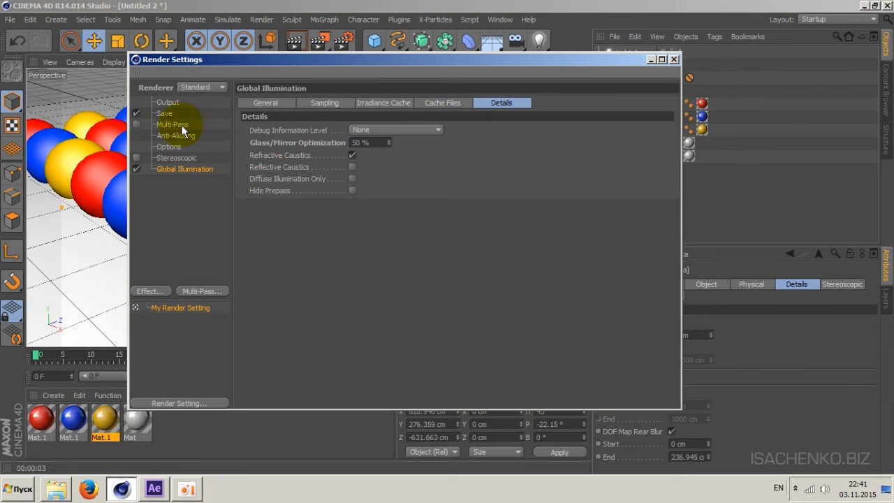
Tick Multi-Pass in Render Settings and add a Depth pass from the pass list.
{"action": "left_click", "coordinate": [171, 124]}
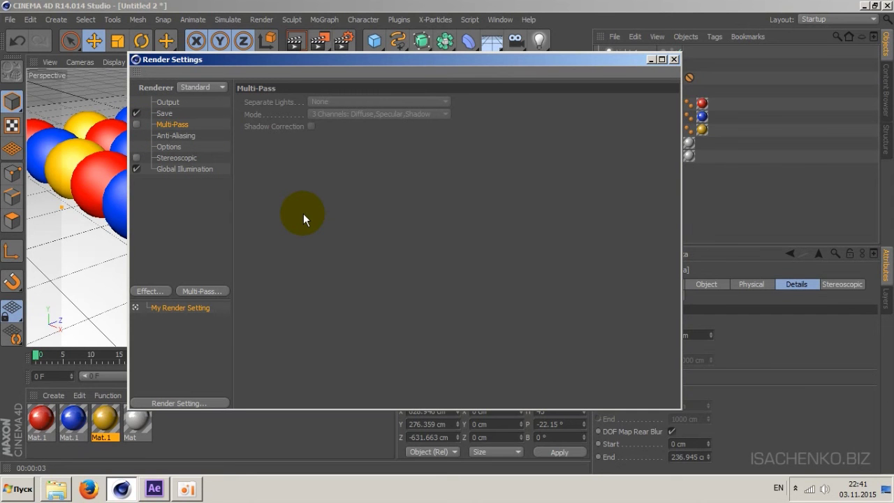
{"action": "left_click", "coordinate": [136, 125]}
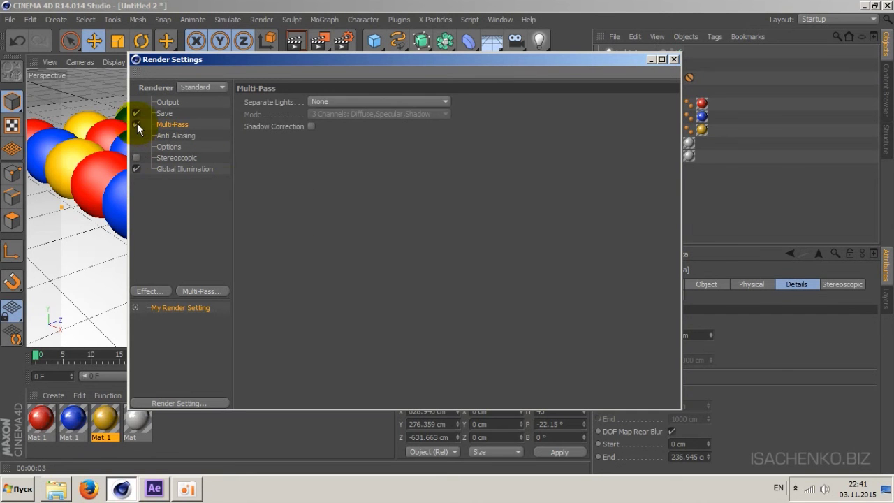
{"action": "left_click", "coordinate": [206, 291]}
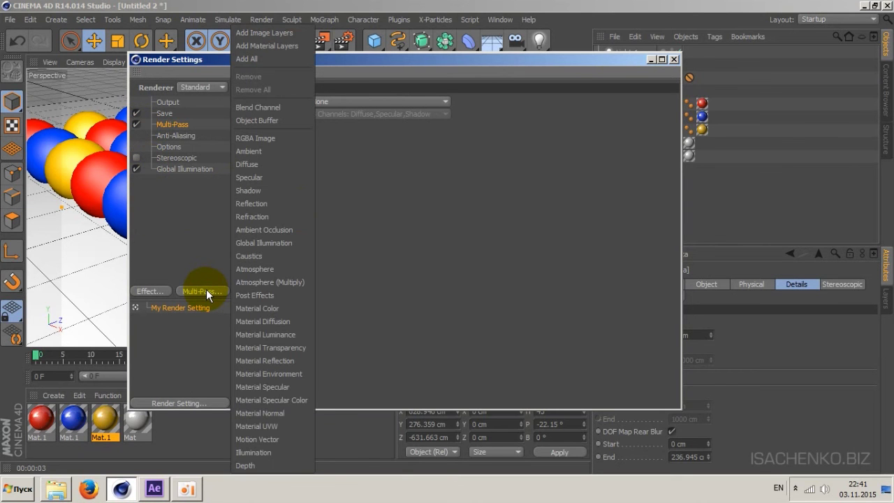
{"action": "left_click", "coordinate": [269, 465]}
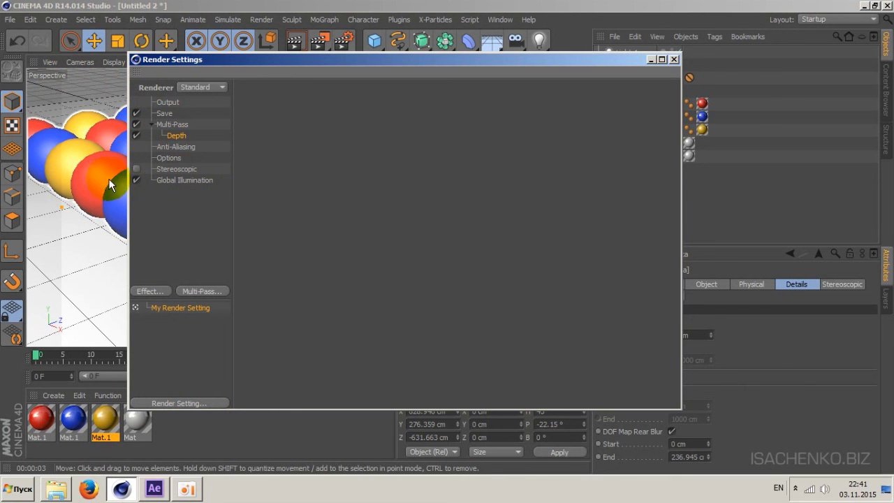
{"action": "left_click", "coordinate": [179, 158]}
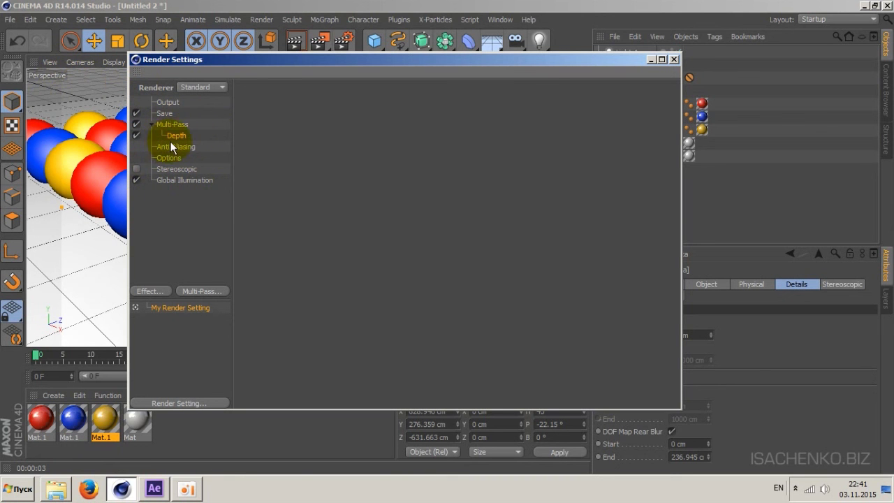
Set the regular image save path to 'DOF Scene' in the DOF Lesson folder.
{"action": "left_click", "coordinate": [172, 105]}
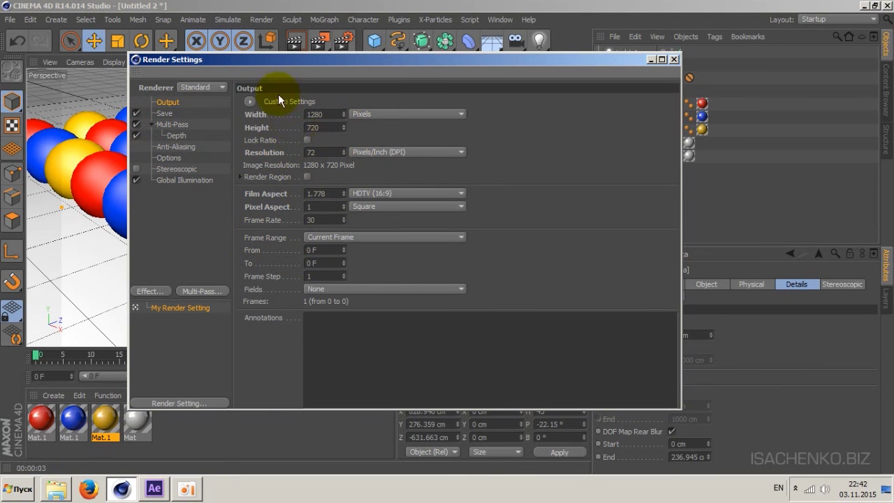
{"action": "left_click", "coordinate": [166, 114]}
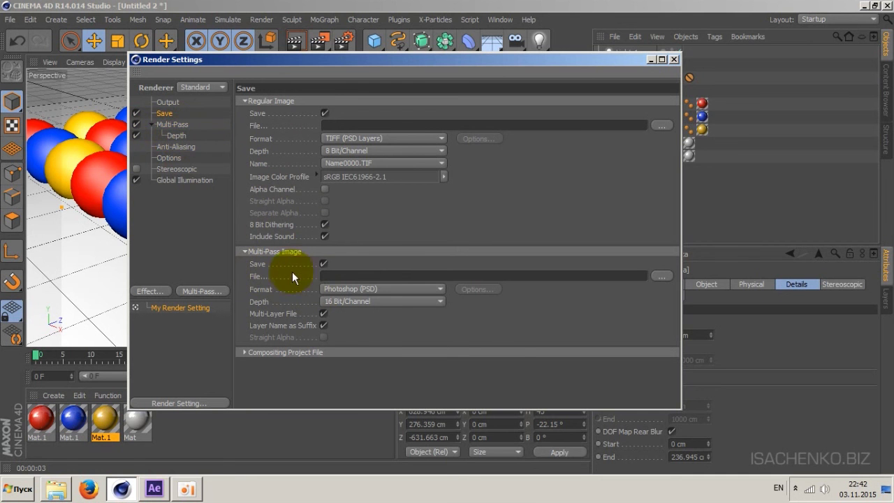
{"action": "left_click", "coordinate": [342, 276]}
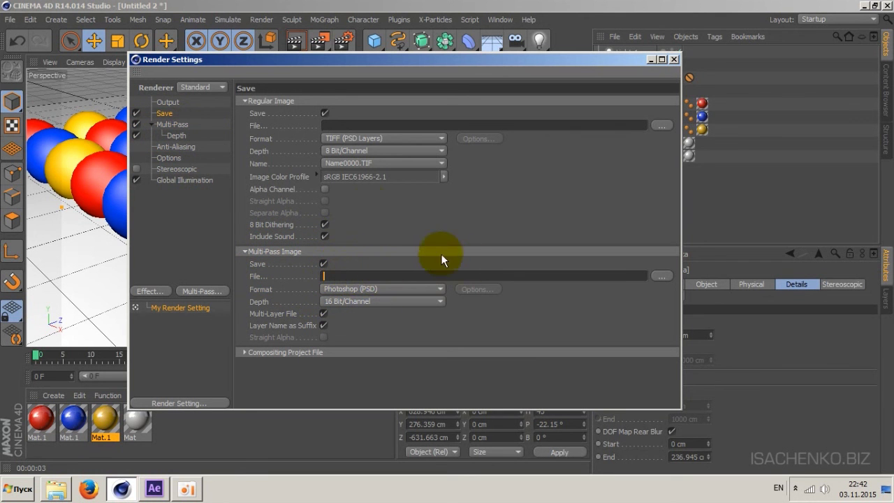
{"action": "left_click", "coordinate": [337, 125]}
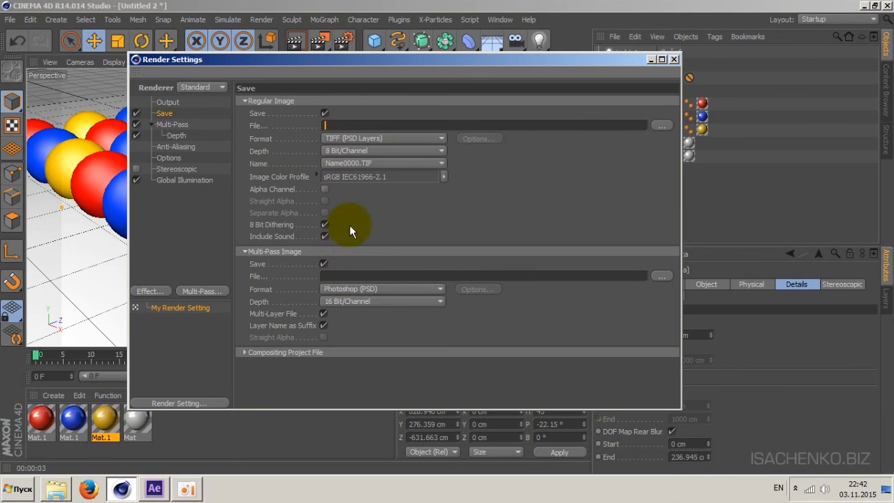
{"action": "left_click", "coordinate": [660, 126]}
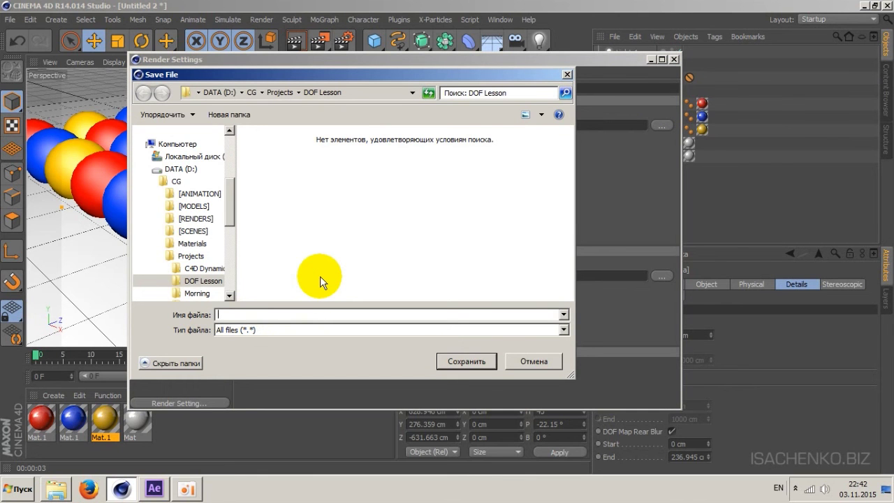
{"action": "type", "text": "DO"}
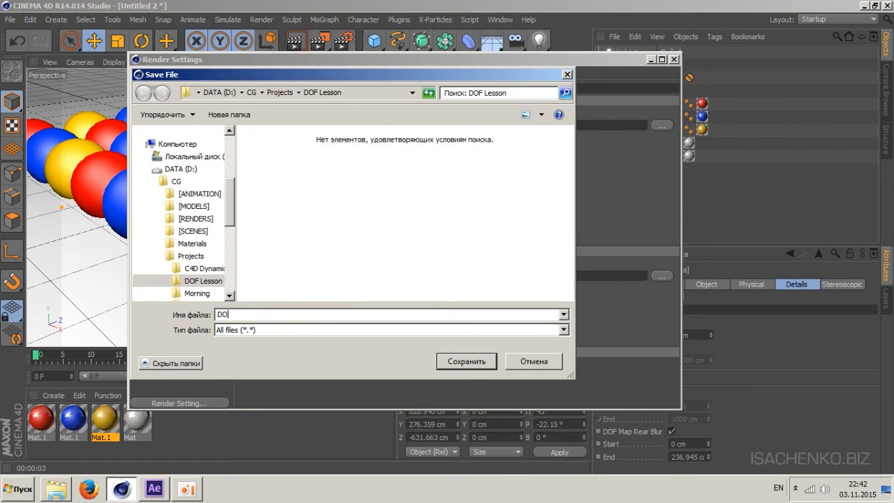
{"action": "type", "text": "F Sc"}
{"action": "type", "text": "ene"}
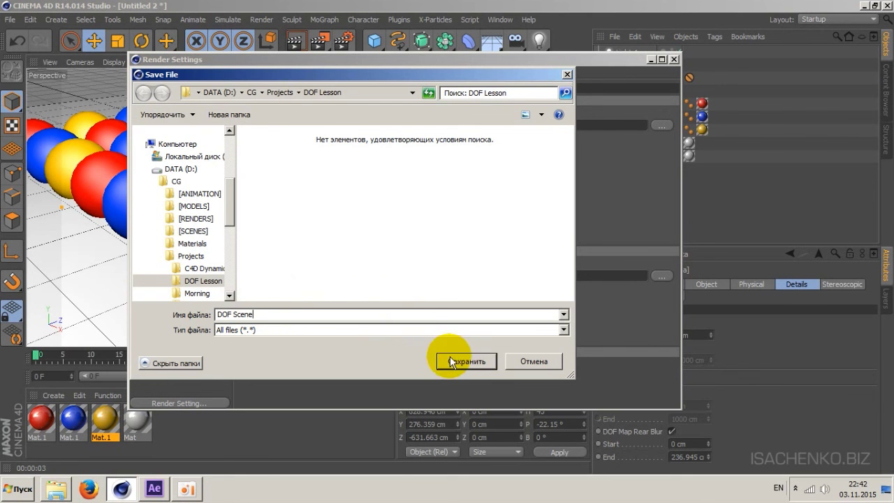
{"action": "left_click", "coordinate": [447, 356]}
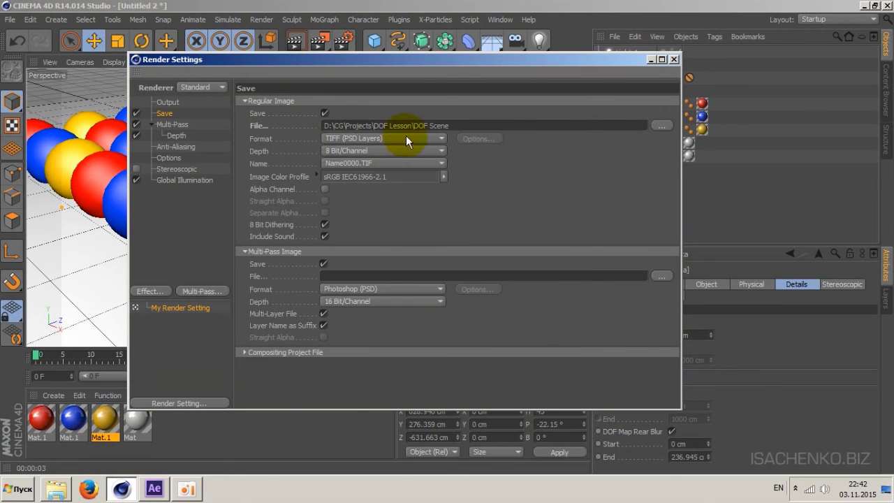
Set the regular image format to JPEG with quality 100.
{"action": "left_click", "coordinate": [406, 138]}
{"action": "left_click", "coordinate": [407, 138]}
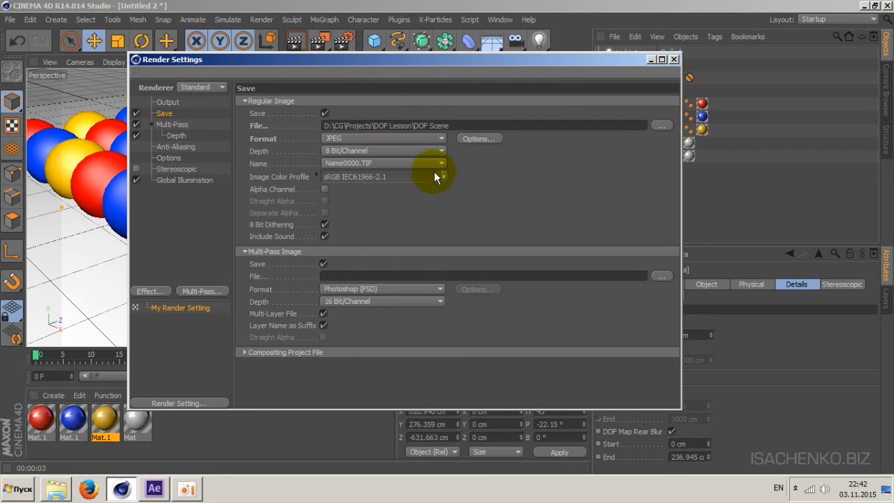
{"action": "left_click", "coordinate": [480, 139]}
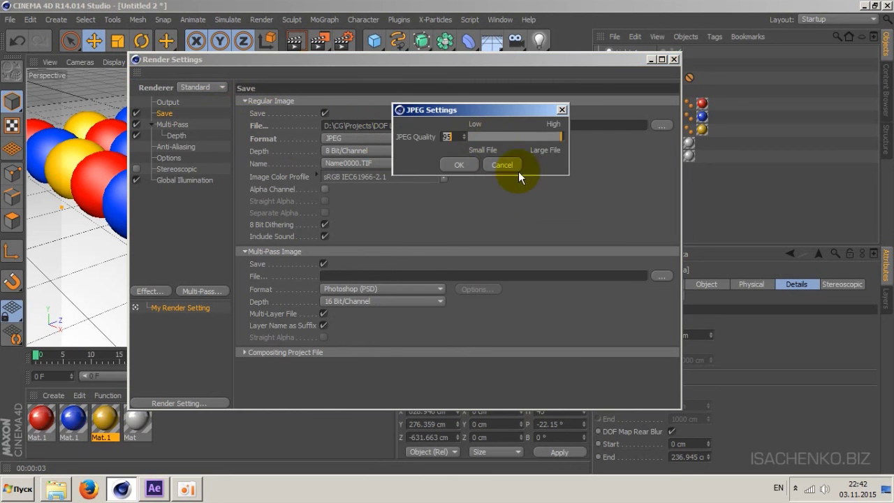
{"action": "left_click_drag", "start_coordinate": [553, 139], "coordinate": [576, 137]}
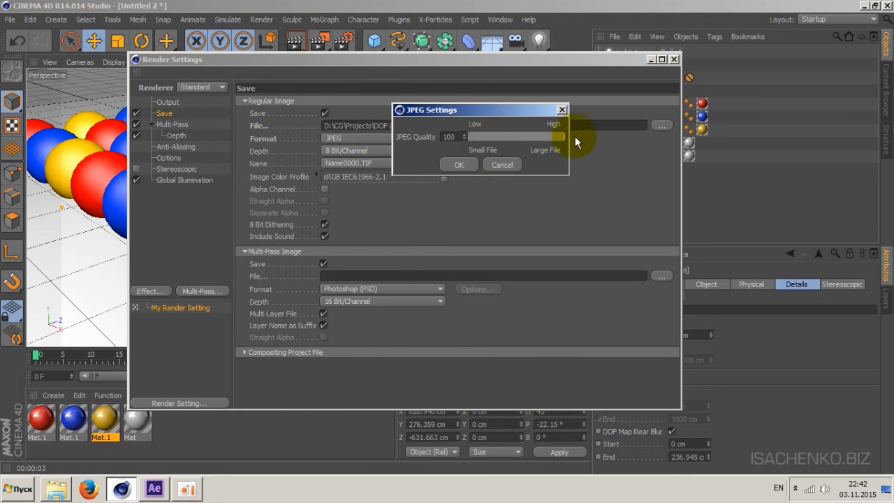
{"action": "left_click", "coordinate": [459, 164]}
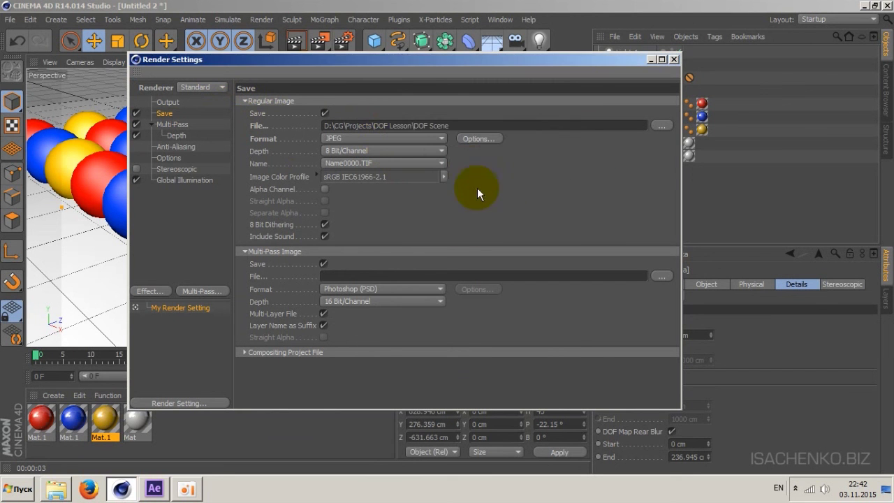
{"action": "left_click", "coordinate": [354, 276]}
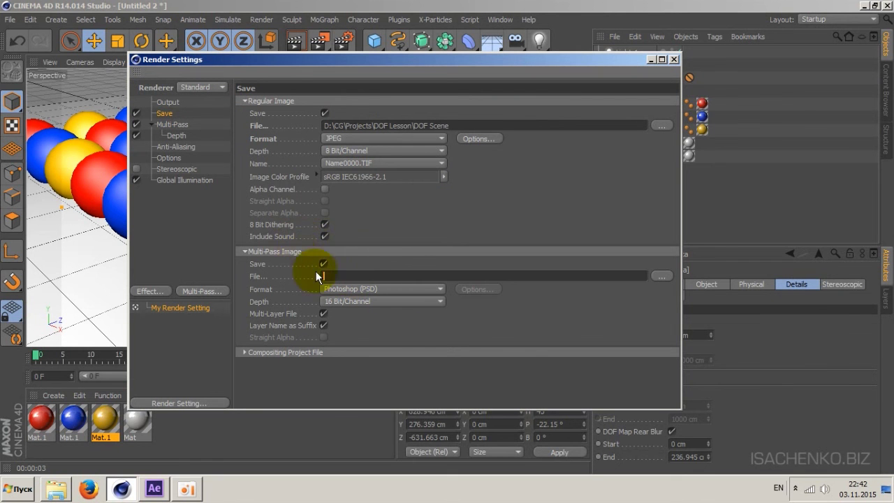
Set the multi-pass file path to 'DOF Scene Depth' in the DOF Lesson folder.
{"action": "left_click", "coordinate": [660, 278]}
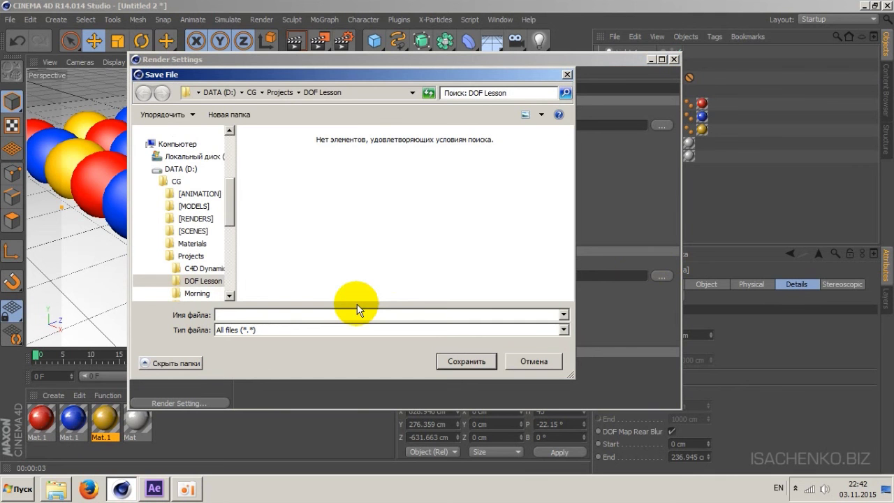
{"action": "type", "text": "DOF "}
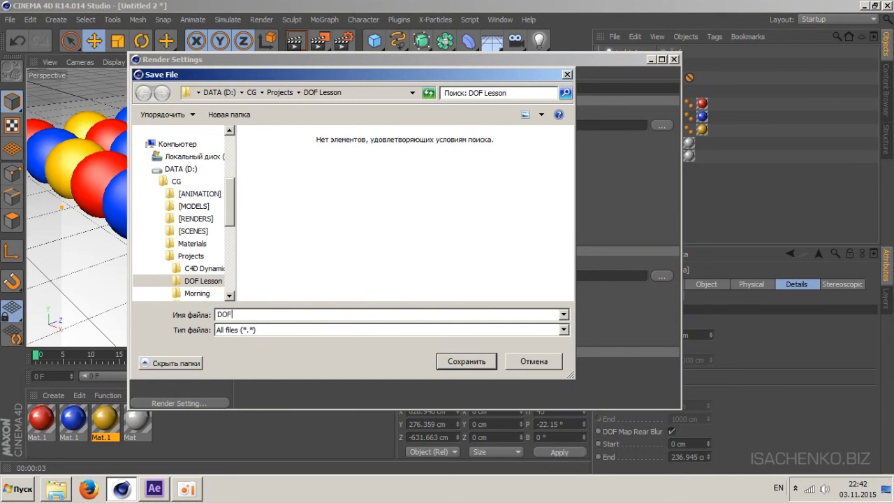
{"action": "type", "text": "Scene "}
{"action": "type", "text": "Depth"}
{"action": "left_click", "coordinate": [466, 361]}
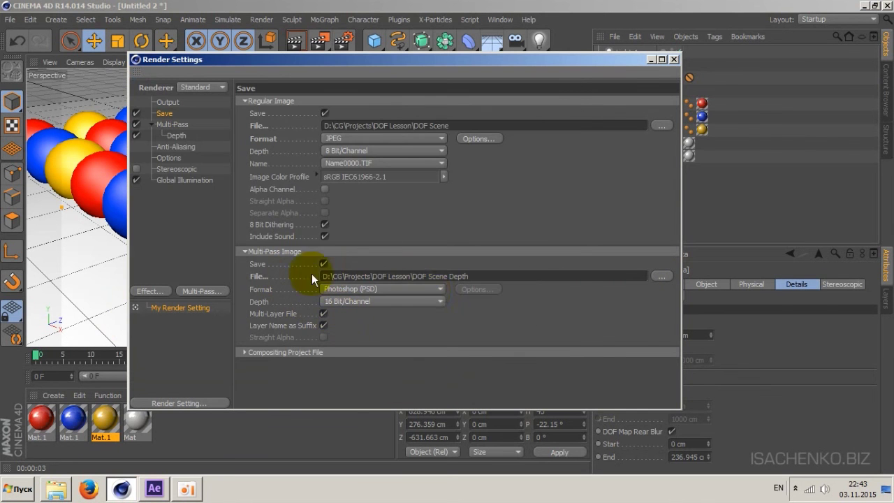
Set the multi-pass format to JPEG and turn off Include Sound.
{"action": "left_click", "coordinate": [424, 288]}
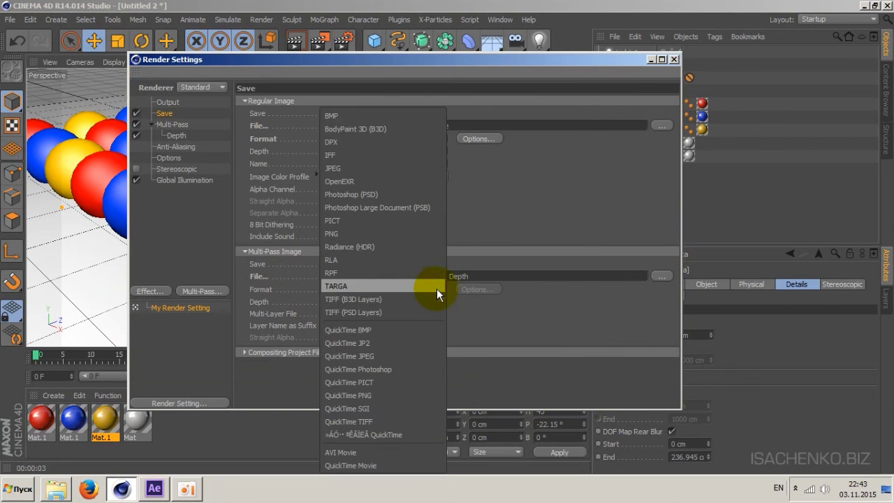
{"action": "left_click", "coordinate": [375, 175]}
{"action": "left_click", "coordinate": [473, 289]}
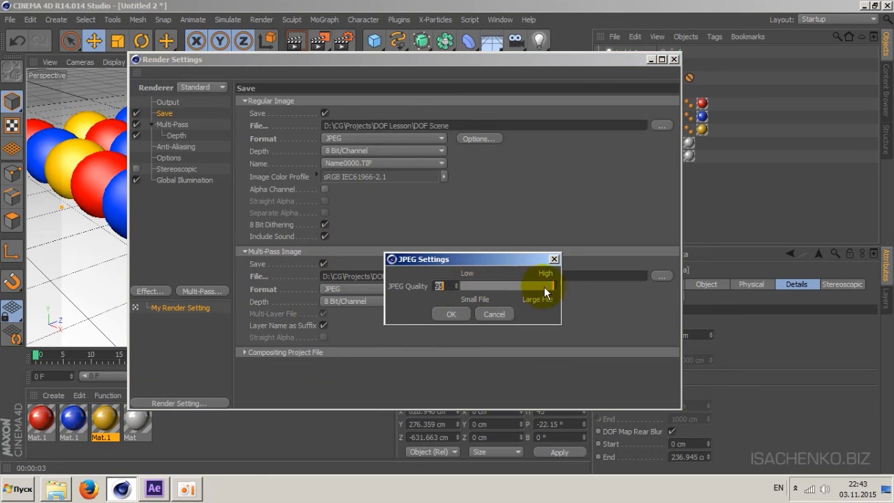
{"action": "left_click", "coordinate": [451, 314]}
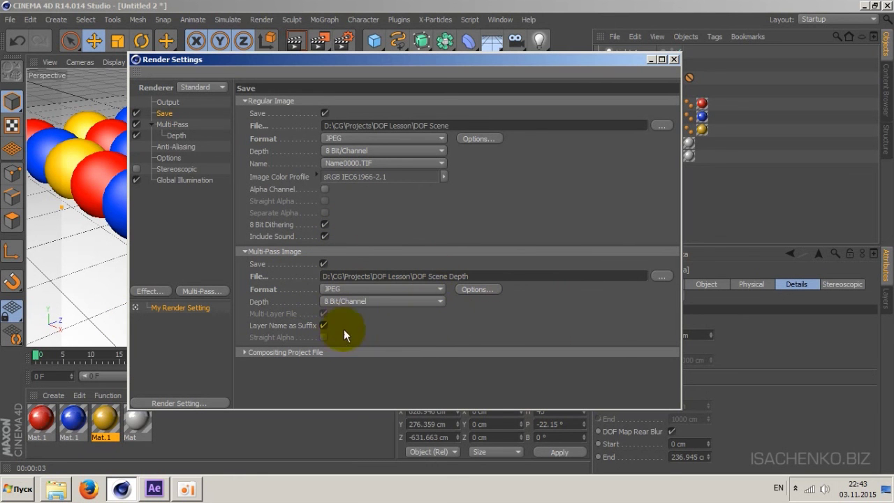
{"action": "left_click", "coordinate": [324, 236]}
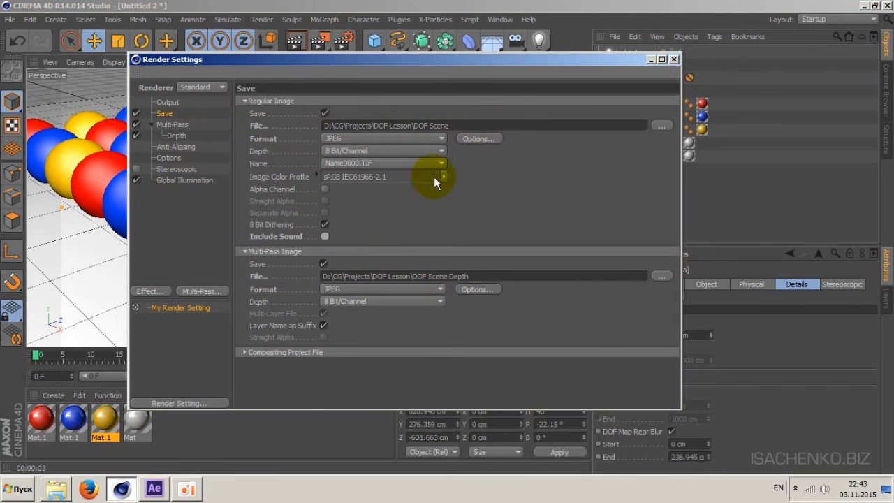
Close Render Settings and save the project as 'DOF Scene' with Save As.
{"action": "left_click", "coordinate": [676, 60]}
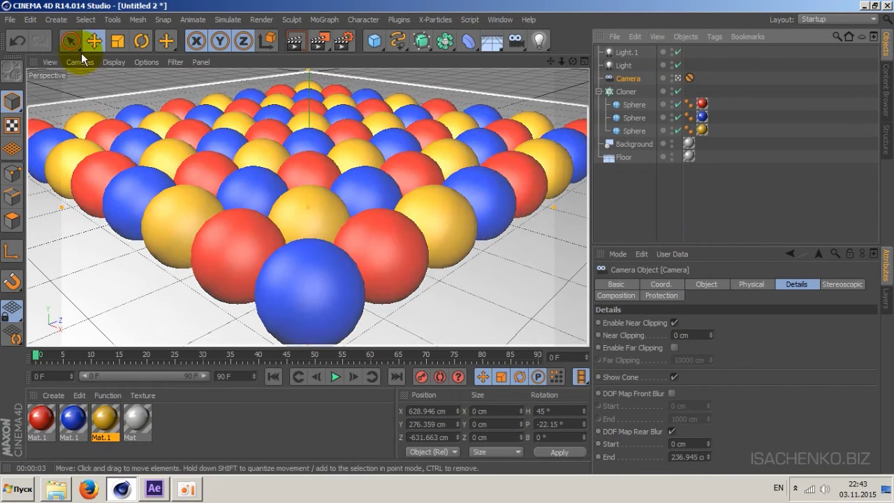
{"action": "left_click", "coordinate": [10, 20]}
{"action": "left_click", "coordinate": [30, 139]}
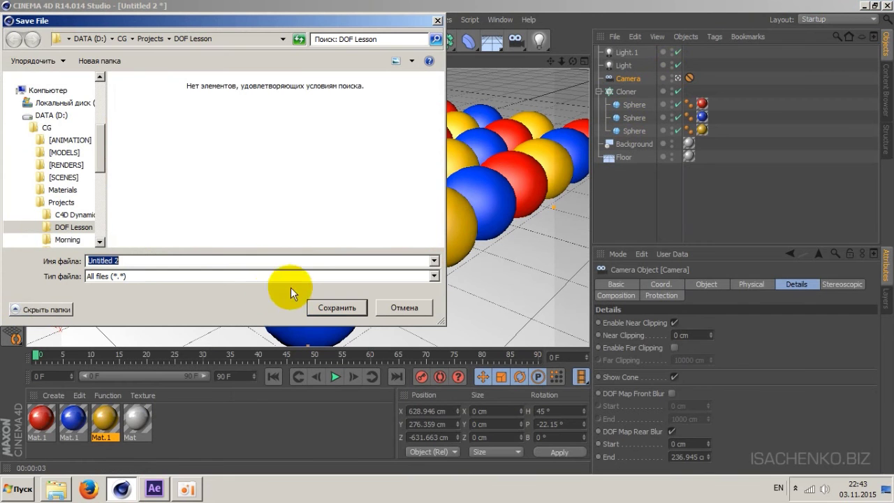
{"action": "type", "text": "DOF"}
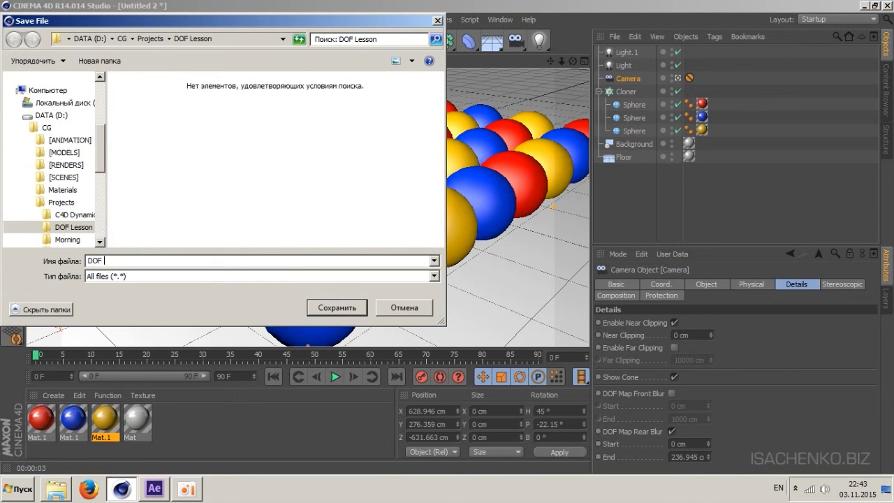
{"action": "type", "text": " Scene"}
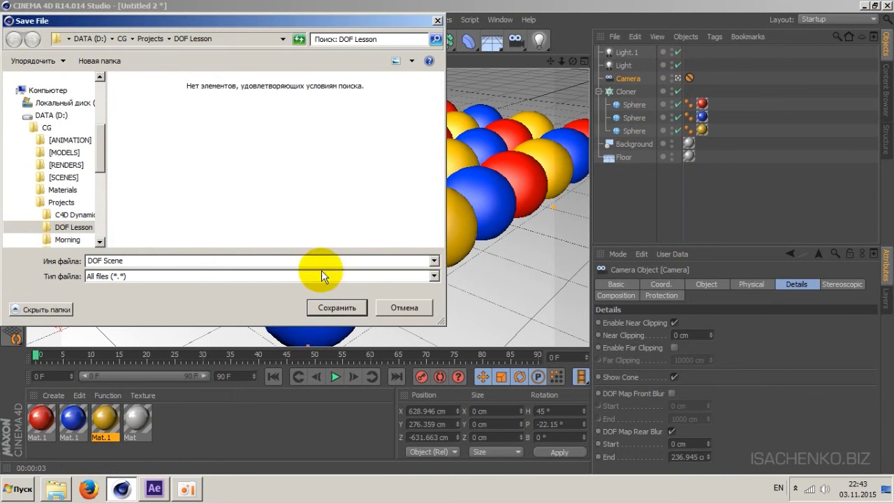
{"action": "left_click", "coordinate": [332, 310]}
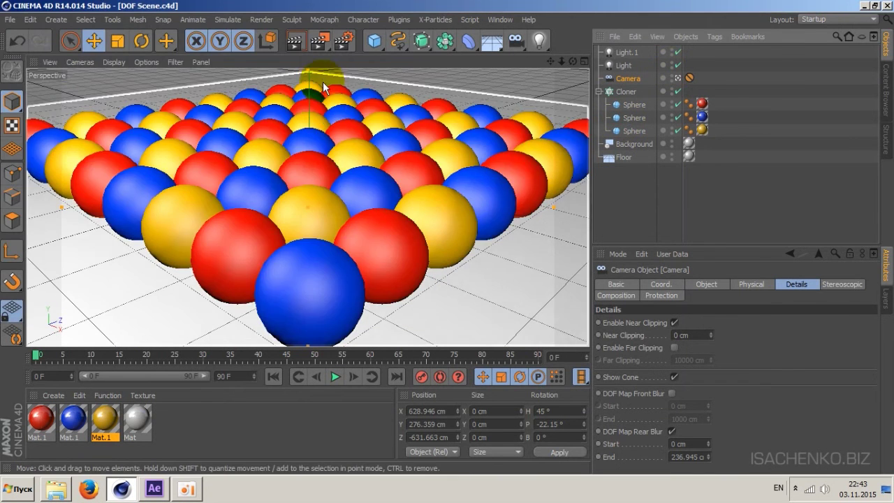
Render the glossy sphere grid to the Picture Viewer, then review its render history and layers.
{"action": "left_click", "coordinate": [321, 44]}
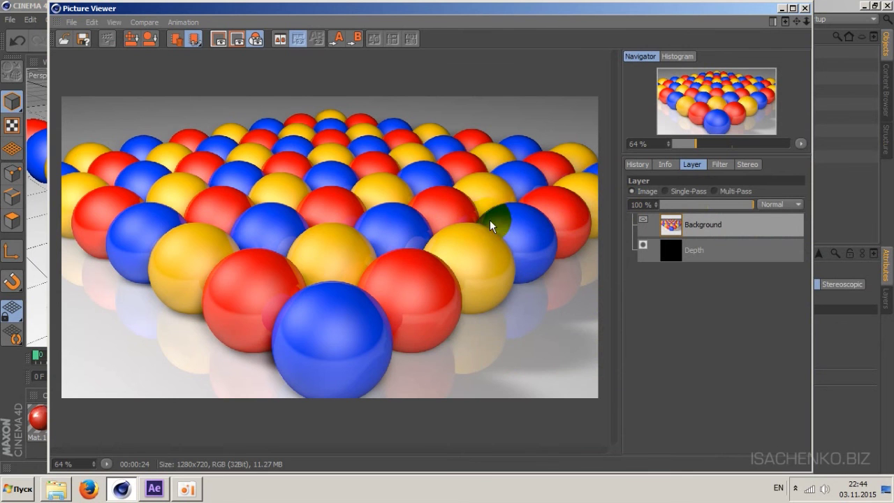
{"action": "left_click", "coordinate": [638, 165]}
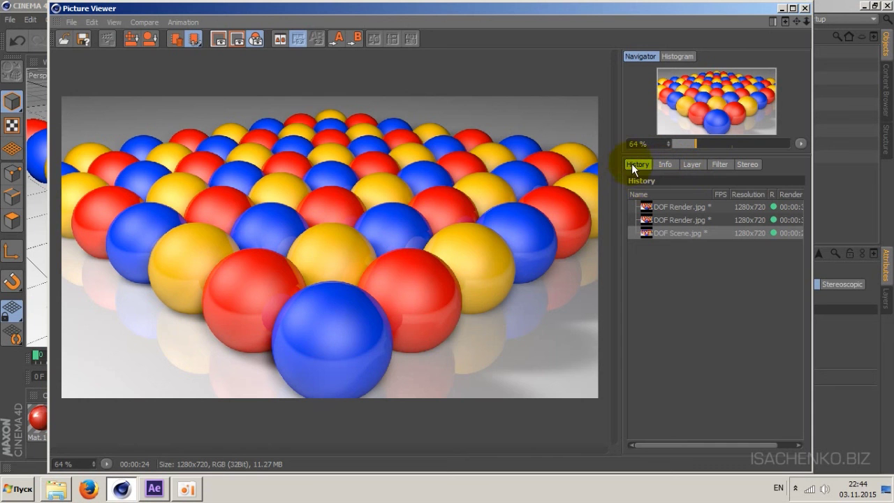
{"action": "left_click", "coordinate": [695, 164]}
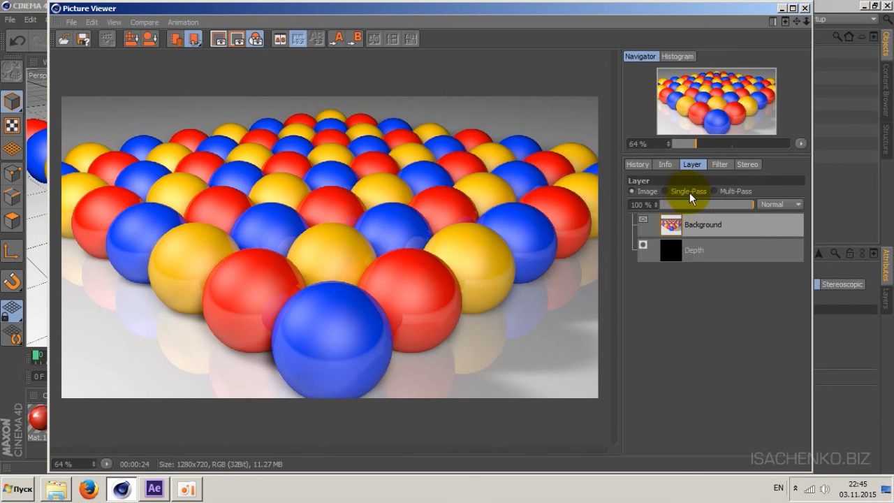
View the black-and-white Depth pass in Single-Pass mode, return to Background, and close the Picture Viewer.
{"action": "left_click", "coordinate": [690, 193]}
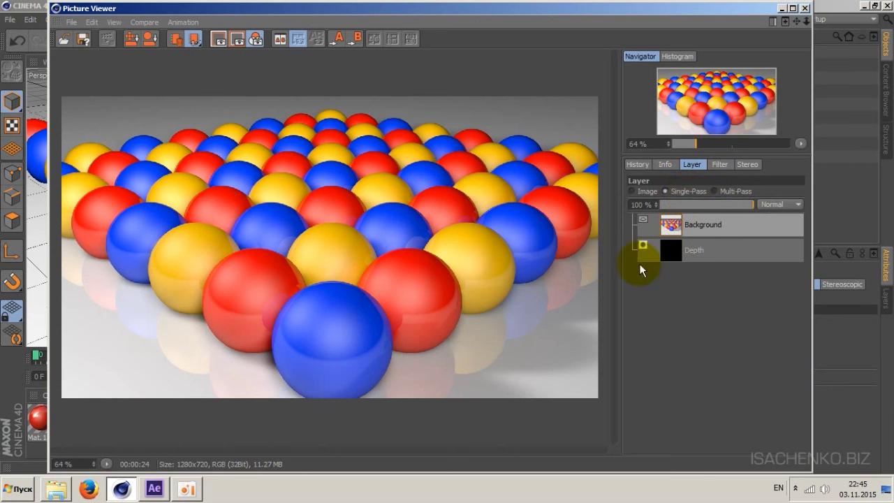
{"action": "left_click", "coordinate": [712, 250]}
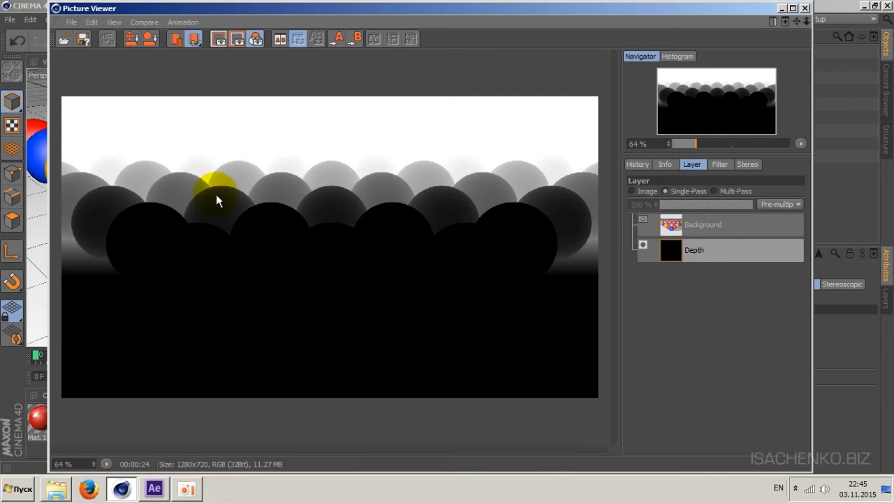
{"action": "left_click", "coordinate": [334, 139]}
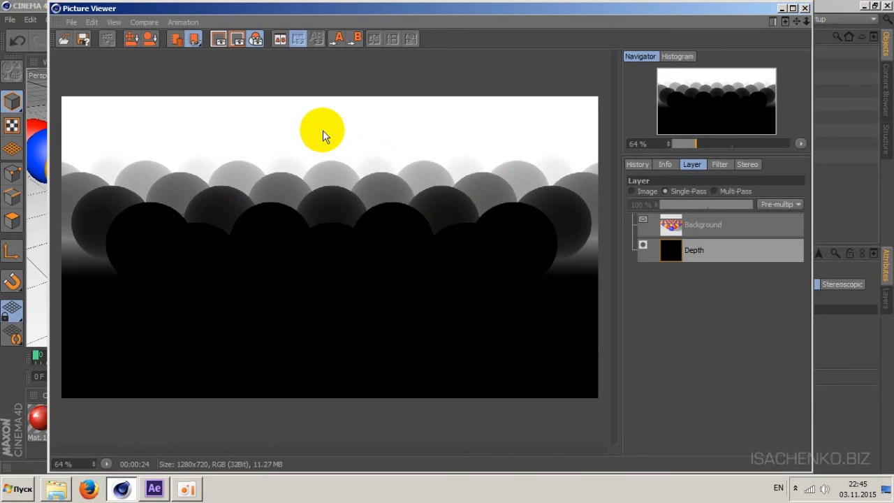
{"action": "left_click", "coordinate": [713, 225]}
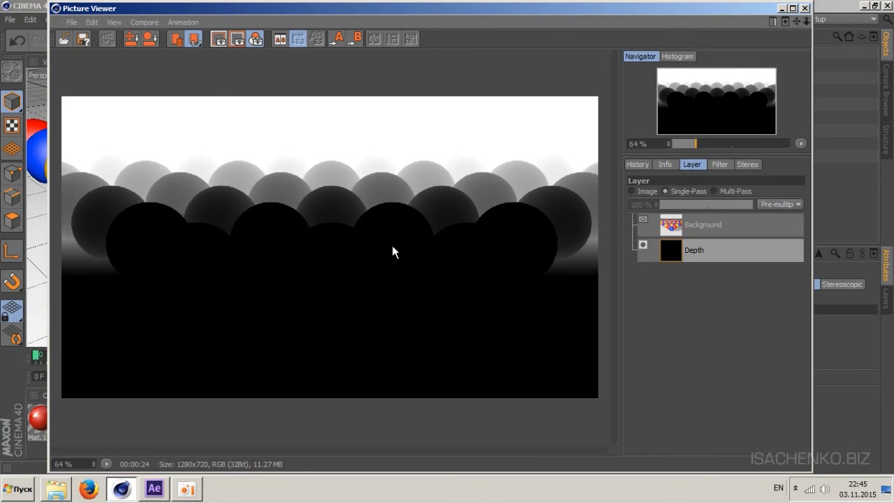
{"action": "left_click", "coordinate": [713, 224]}
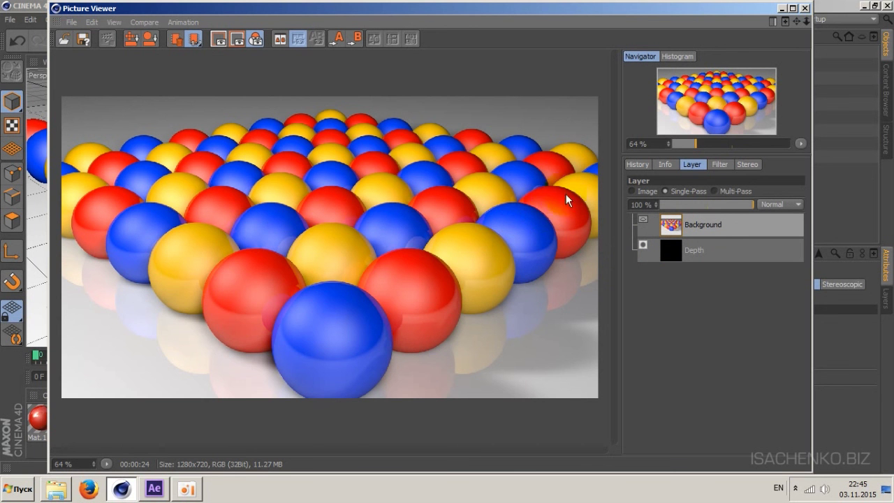
{"action": "left_click", "coordinate": [806, 8]}
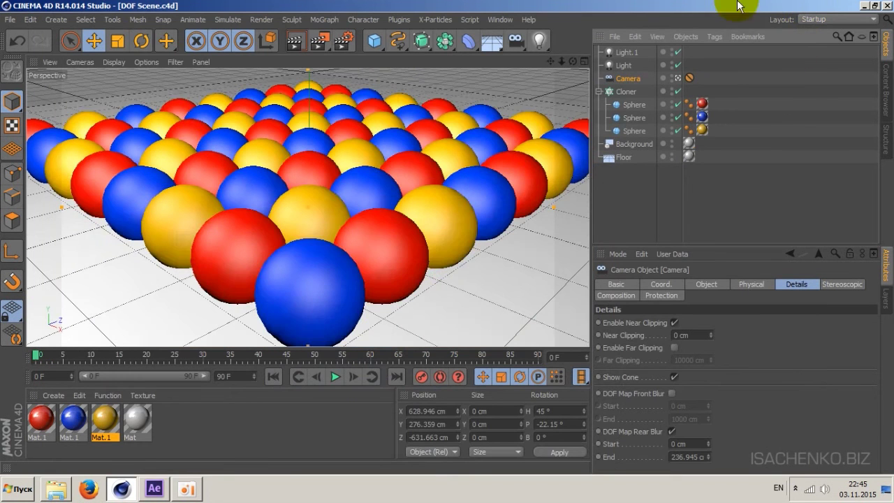
Import DOF Scene and DOF Scene Depth_depth from the DOF Lesson folder into After Effects.
{"action": "left_click", "coordinate": [155, 489]}
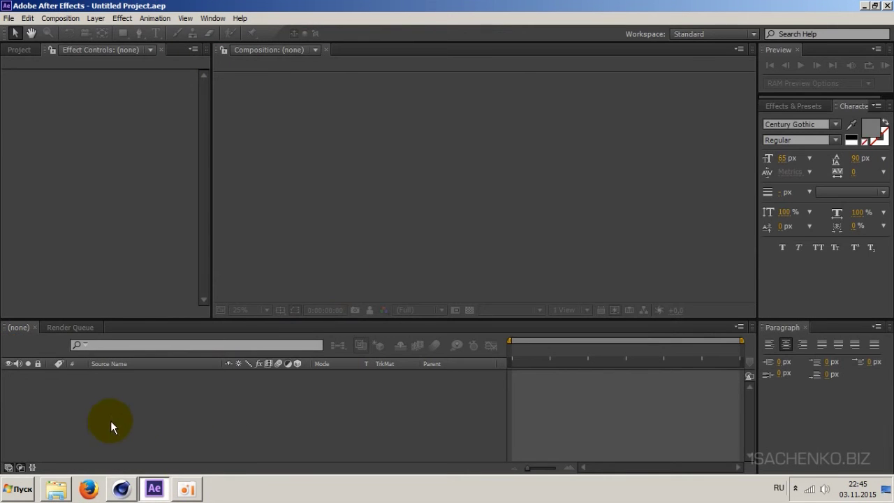
{"action": "left_click", "coordinate": [57, 489]}
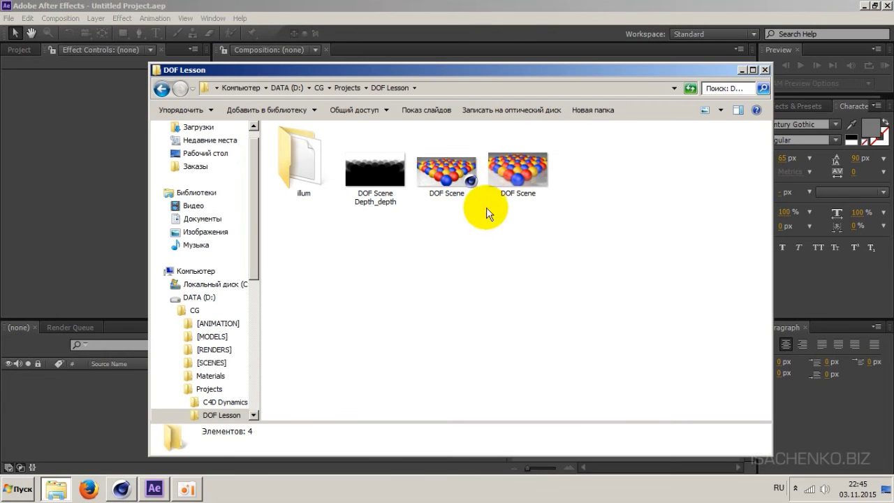
{"action": "left_click", "coordinate": [516, 171]}
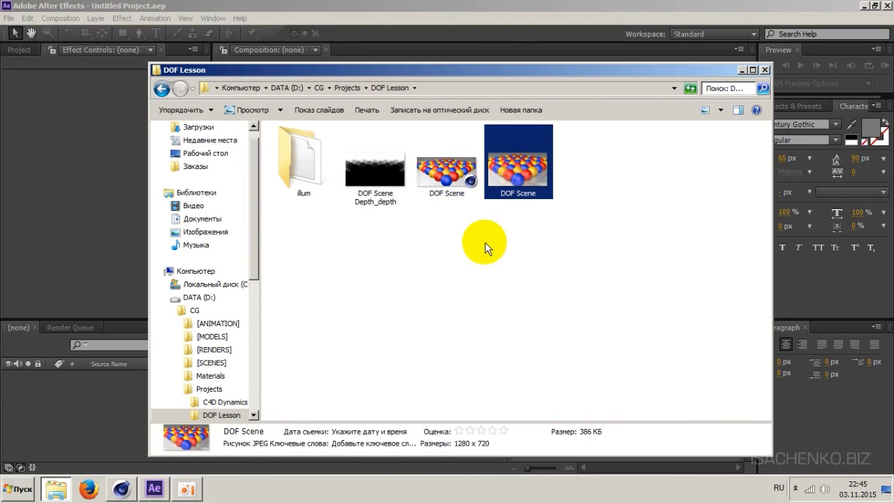
{"action": "left_click", "coordinate": [370, 174], "text": "ctrl"}
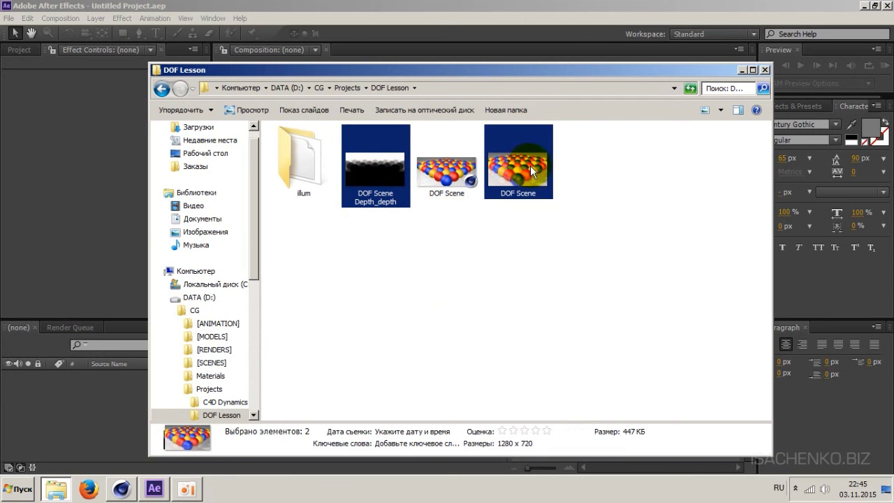
{"action": "left_click_drag", "start_coordinate": [73, 168], "coordinate": [72, 169]}
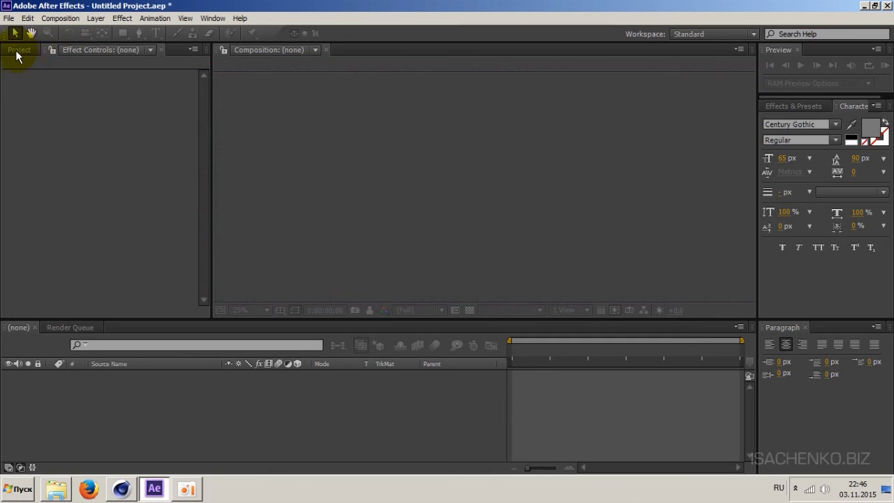
Create a DOF Scene composition from the DOF Scene.jpg footage.
{"action": "left_click", "coordinate": [18, 49]}
{"action": "left_click", "coordinate": [94, 189]}
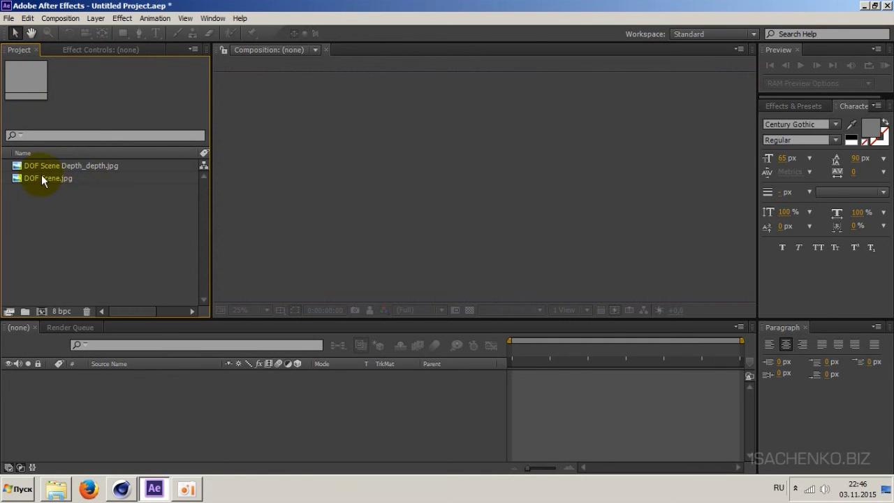
{"action": "left_click", "coordinate": [42, 178]}
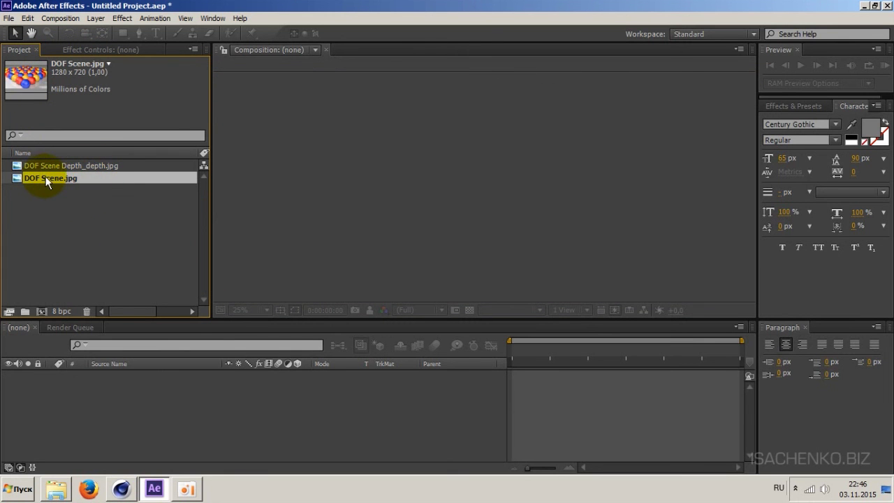
{"action": "left_click", "coordinate": [39, 310]}
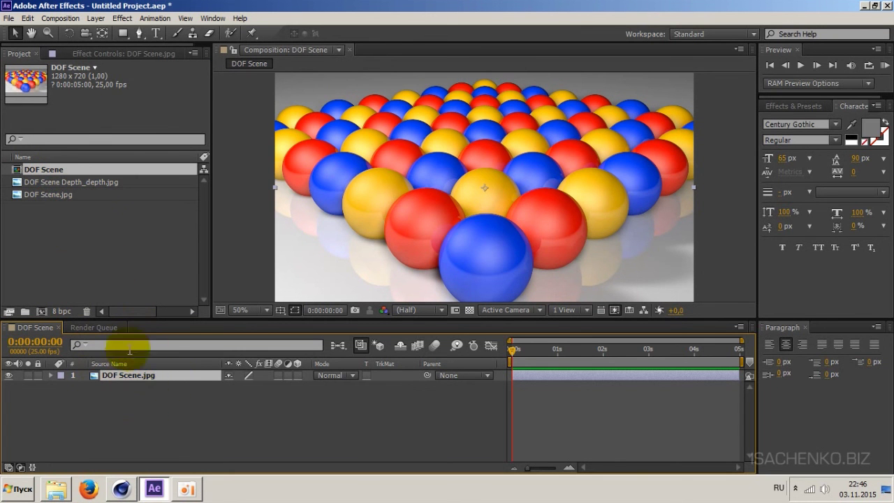
Place DOF Scene Depth_depth.jpg beneath the render in the timeline and select the render layer.
{"action": "left_click", "coordinate": [80, 183]}
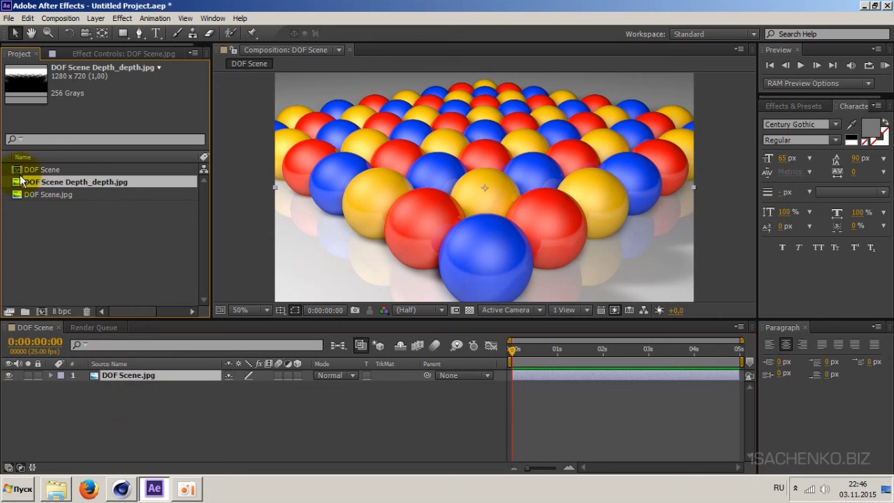
{"action": "mouse_move", "coordinate": [78, 185]}
{"action": "left_mouse_down"}
{"action": "mouse_move", "coordinate": [137, 392]}
{"action": "mouse_move", "coordinate": [141, 385]}
{"action": "left_mouse_up"}
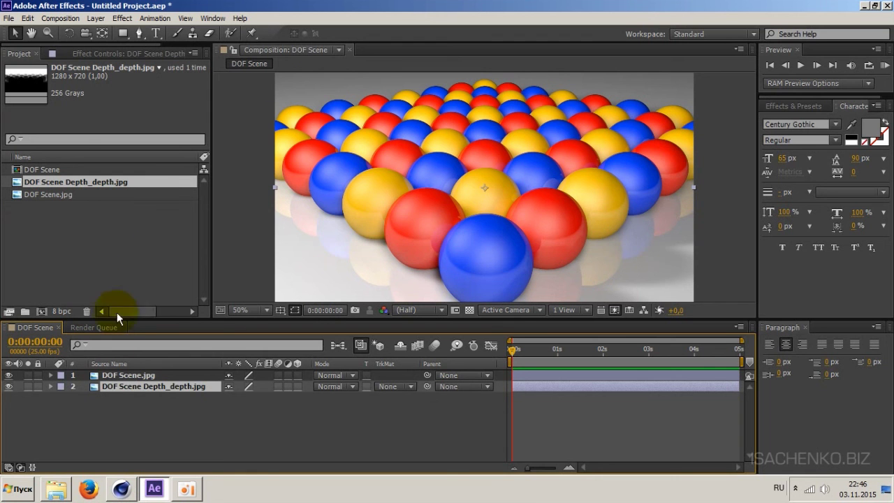
{"action": "left_click", "coordinate": [126, 376]}
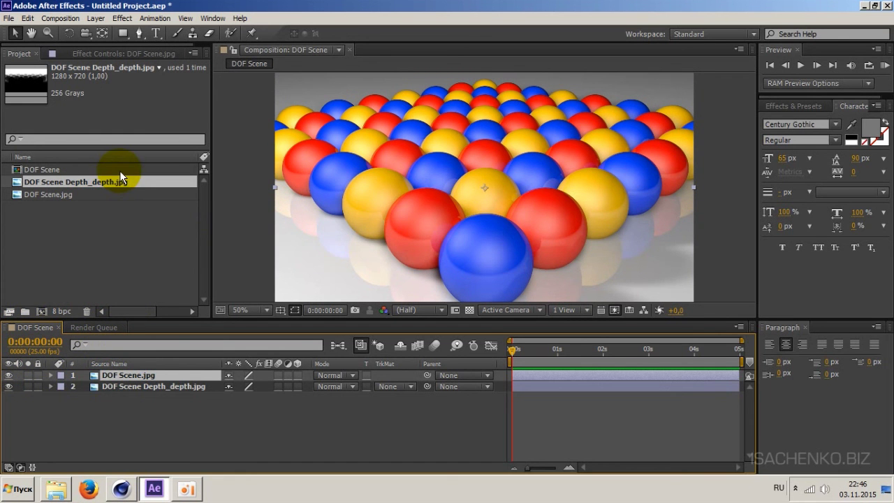
Apply Camera Lens Blur to DOF Scene.jpg with layer 2, DOF Scene Depth_depth.jpg, as the blur map.
{"action": "left_click", "coordinate": [125, 21]}
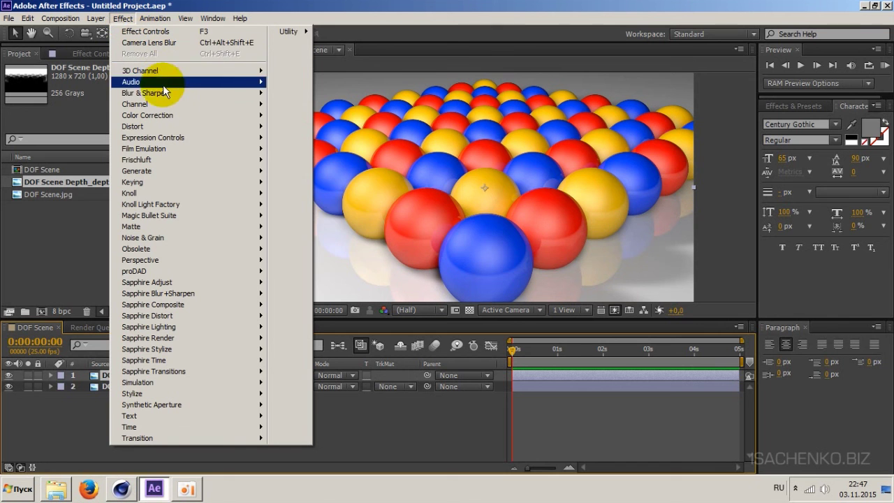
{"action": "mouse_move", "coordinate": [146, 92]}
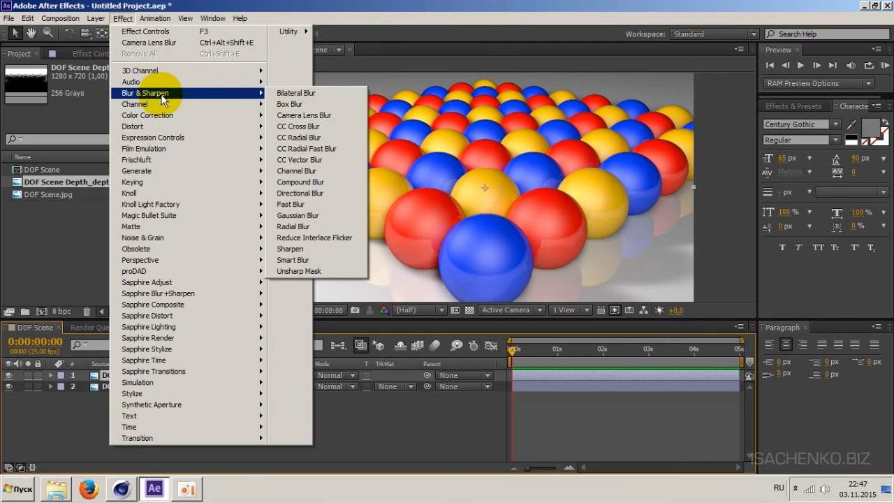
{"action": "left_click", "coordinate": [328, 116]}
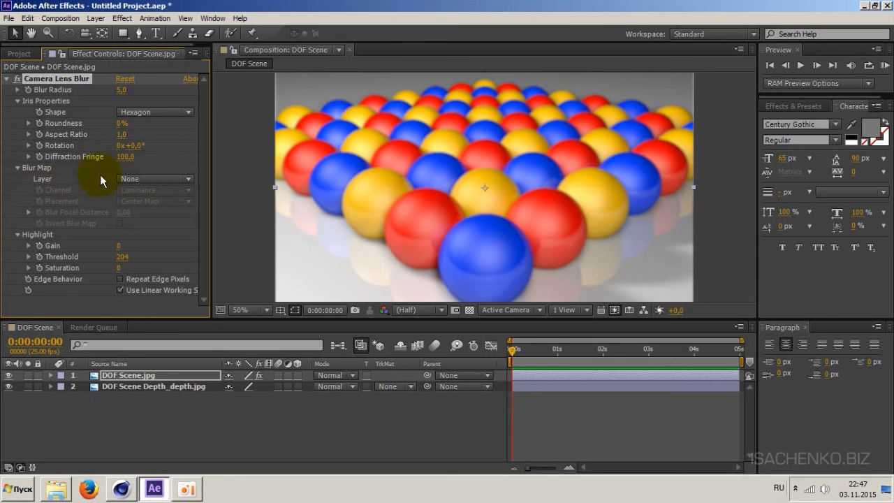
{"action": "left_click", "coordinate": [186, 180]}
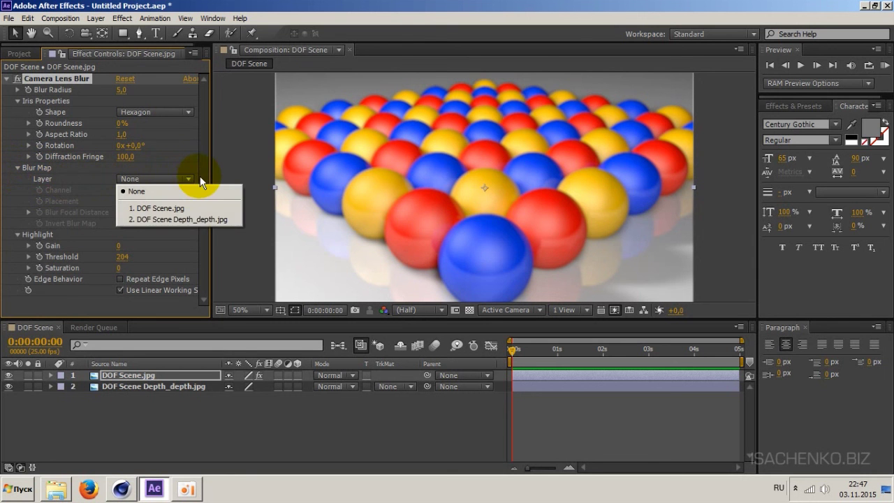
{"action": "left_click", "coordinate": [209, 220]}
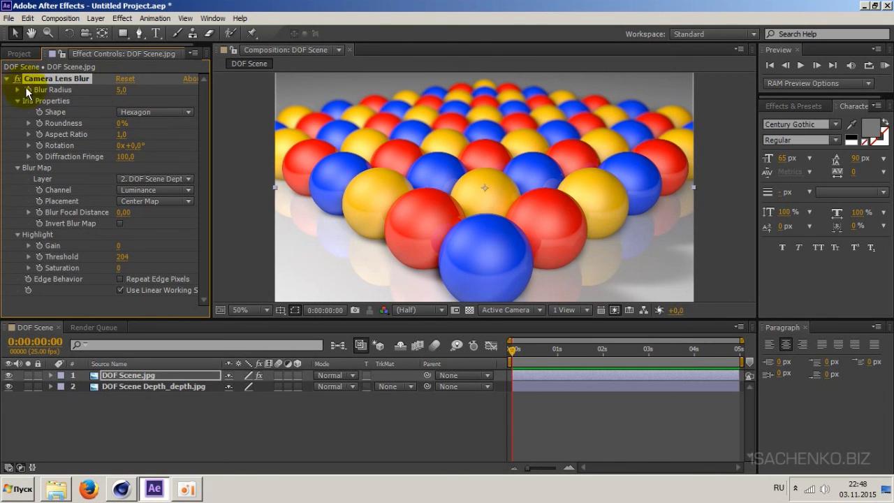
Try blur radius 28 and 18 with Repeat Edge Pixels and an inverted map, then delete Camera Lens Blur.
{"action": "mouse_move", "coordinate": [129, 90]}
{"action": "left_mouse_down"}
{"action": "mouse_move", "coordinate": [139, 90]}
{"action": "mouse_move", "coordinate": [127, 91]}
{"action": "left_mouse_up"}
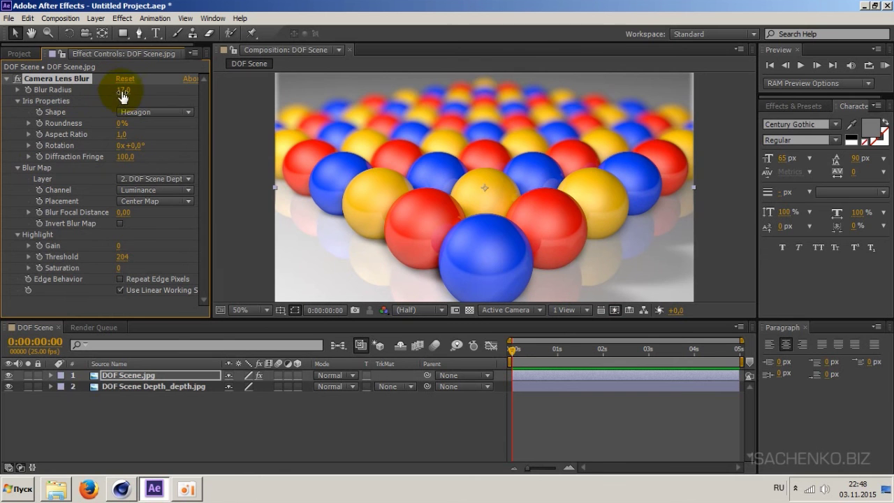
{"action": "left_click_drag", "start_coordinate": [123, 95], "coordinate": [131, 95]}
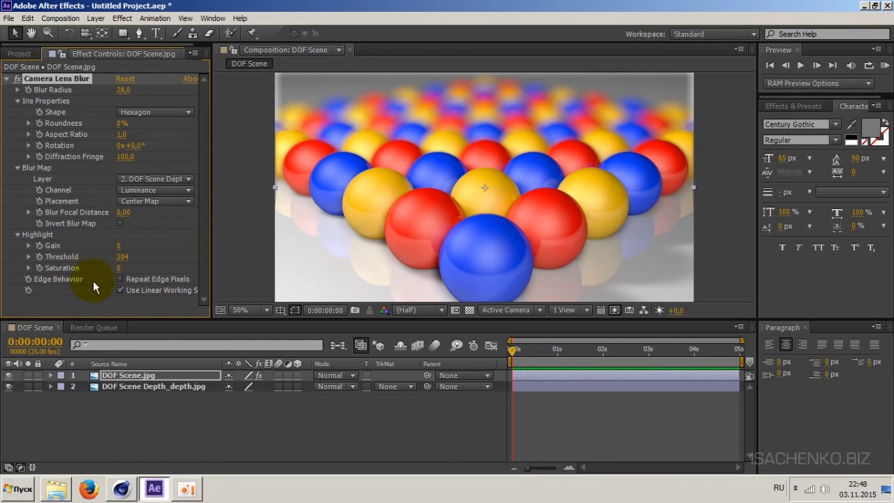
{"action": "left_click", "coordinate": [120, 279]}
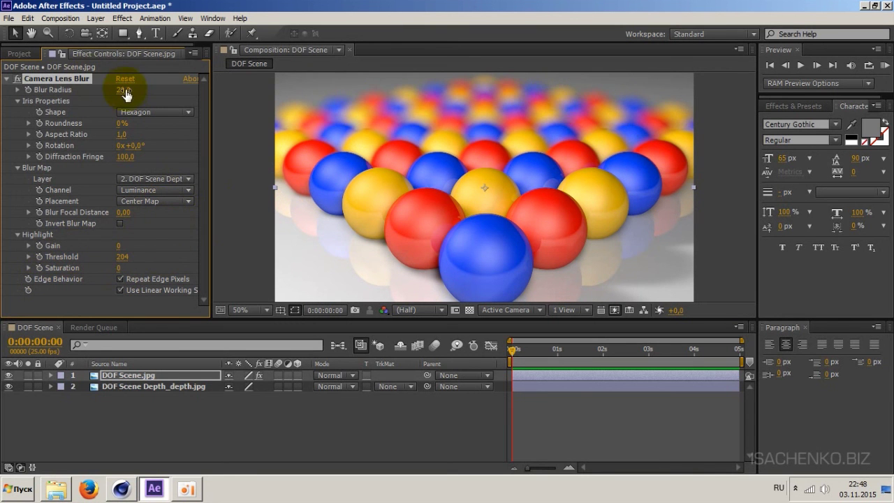
{"action": "left_click_drag", "start_coordinate": [124, 90], "coordinate": [123, 89]}
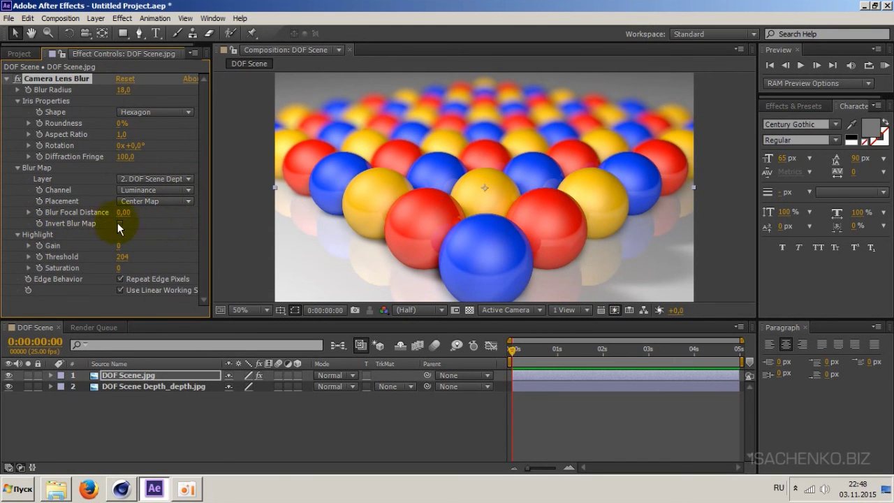
{"action": "left_click", "coordinate": [119, 222]}
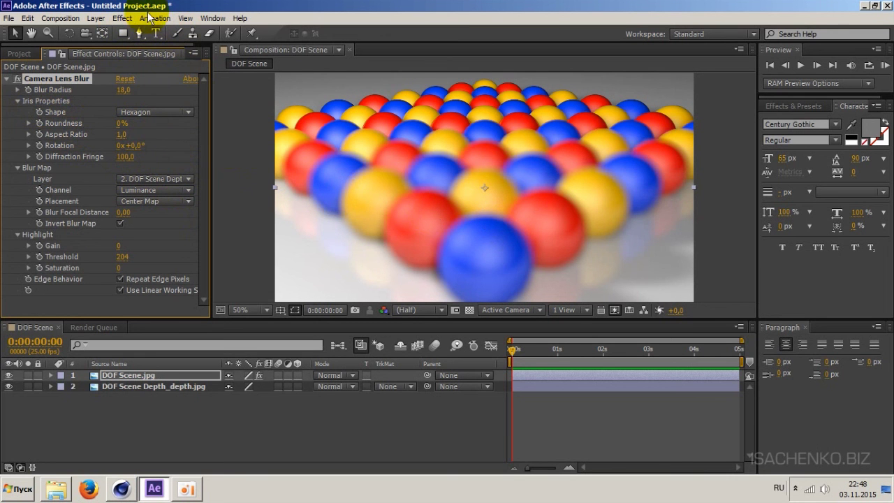
{"action": "left_click", "coordinate": [58, 79]}
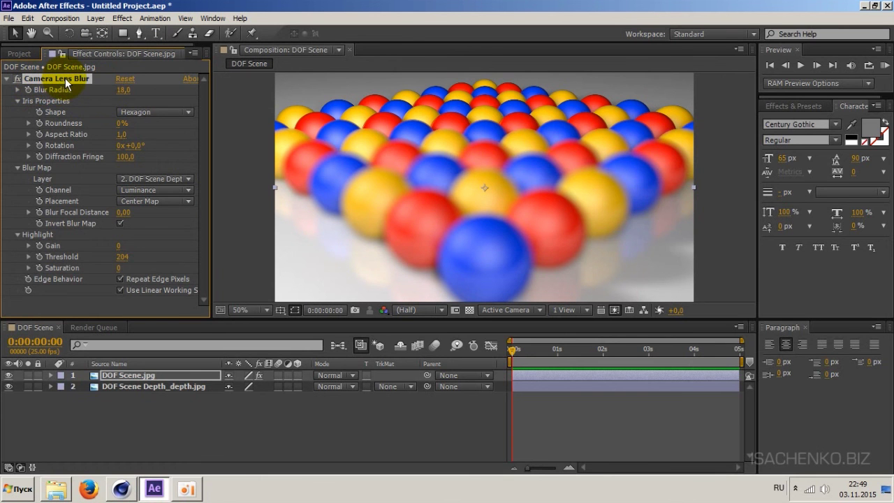
{"action": "key", "text": "Delete"}
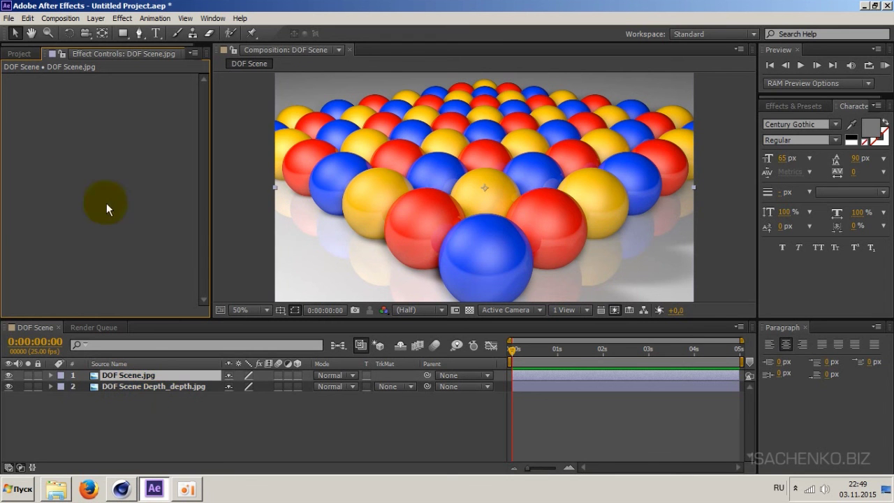
Apply FL Depth Of Field using the depth pass as depth layer, radius 14.4.
{"action": "left_click", "coordinate": [124, 21]}
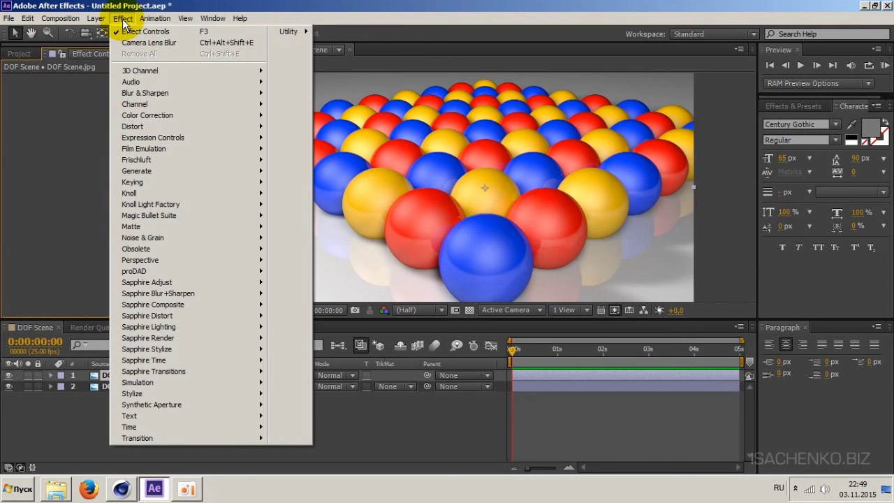
{"action": "mouse_move", "coordinate": [137, 160]}
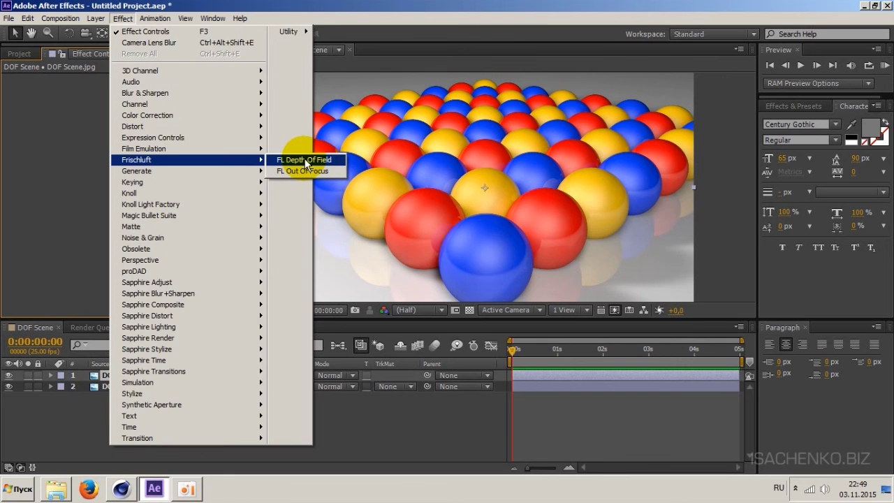
{"action": "left_click", "coordinate": [305, 161]}
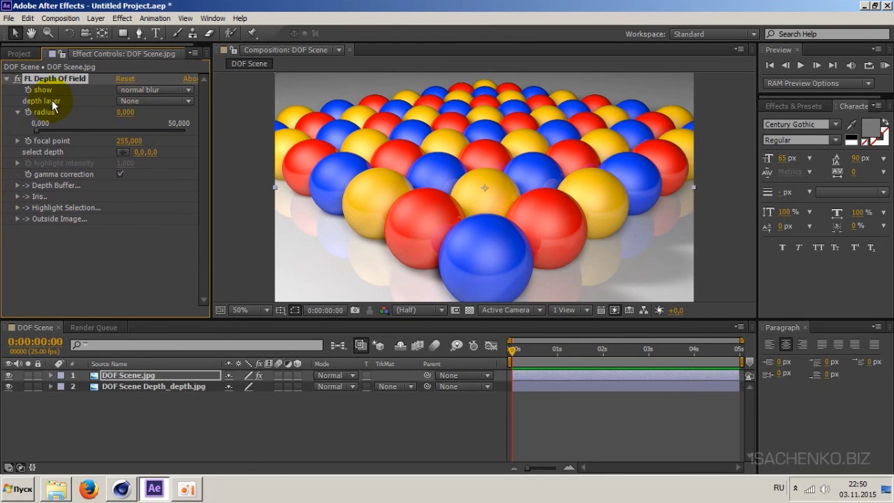
{"action": "left_click", "coordinate": [190, 105]}
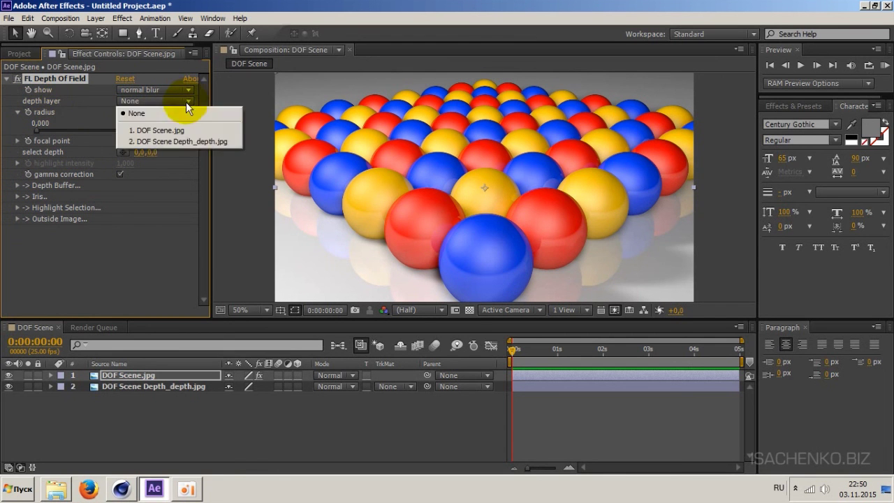
{"action": "left_click", "coordinate": [195, 141]}
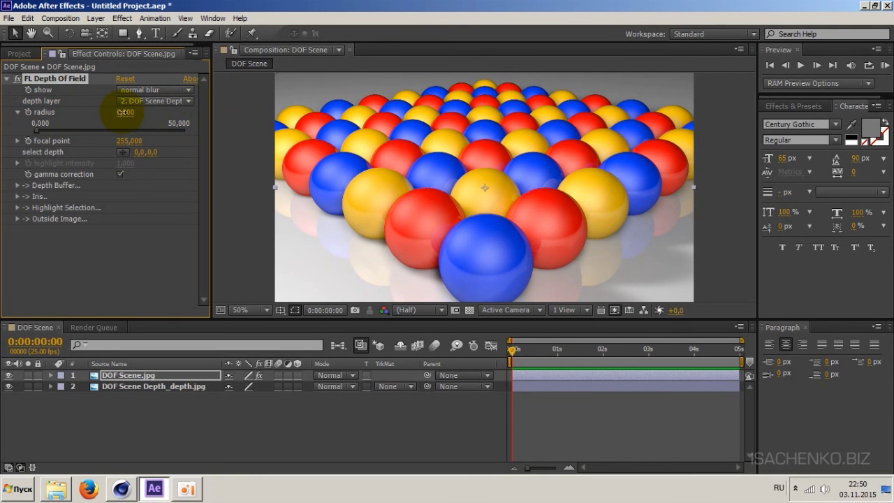
{"action": "left_click_drag", "start_coordinate": [123, 116], "coordinate": [215, 110]}
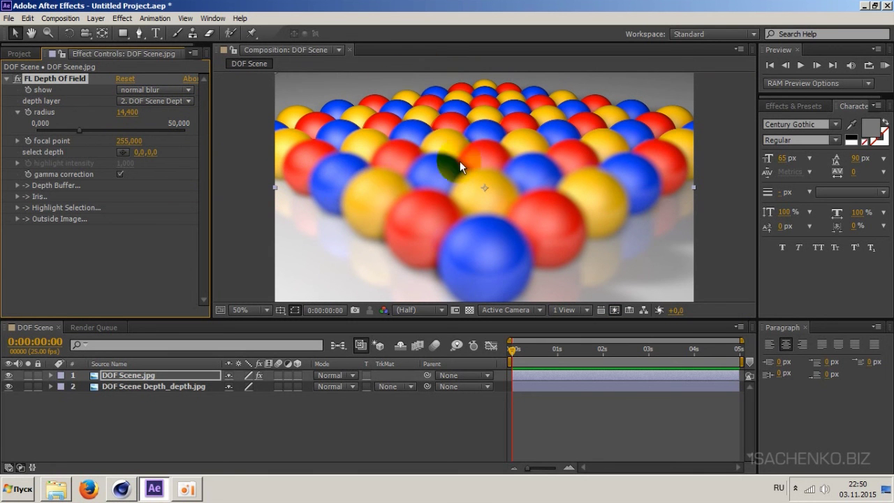
Tick invert in FL Depth Of Field's Depth Buffer so the front spheres stay sharp.
{"action": "left_click", "coordinate": [18, 186]}
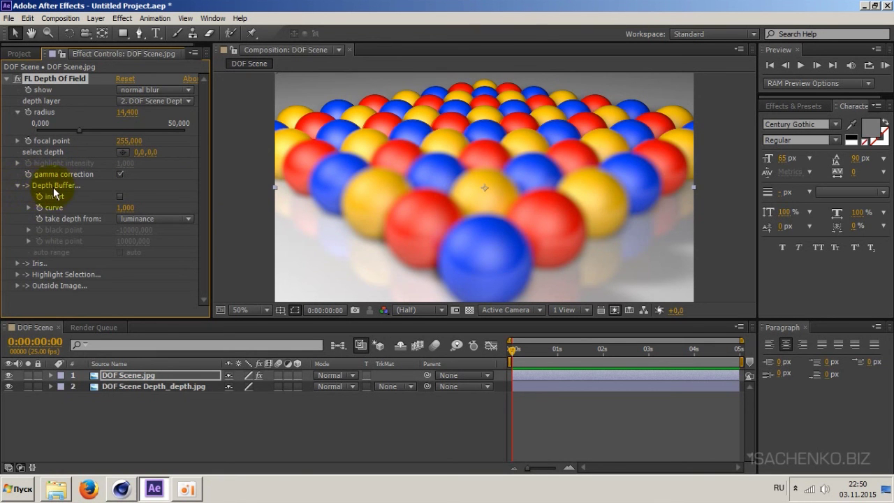
{"action": "left_click", "coordinate": [120, 196]}
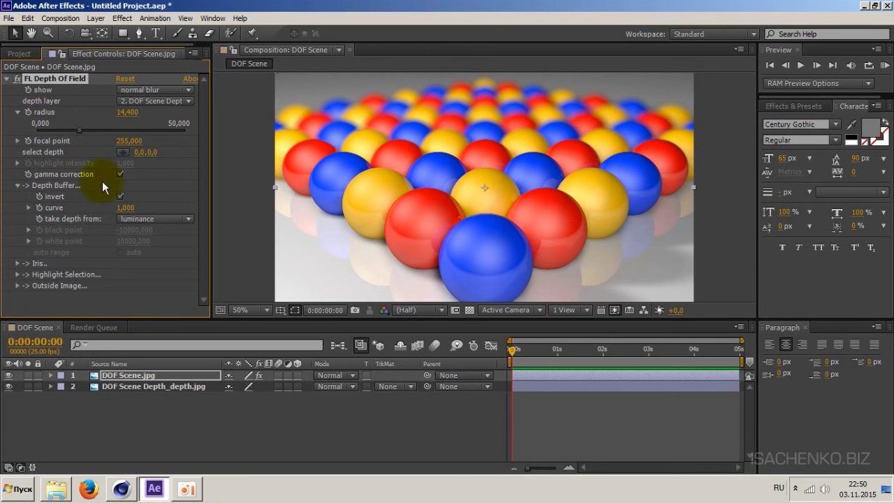
{"action": "left_click", "coordinate": [17, 185]}
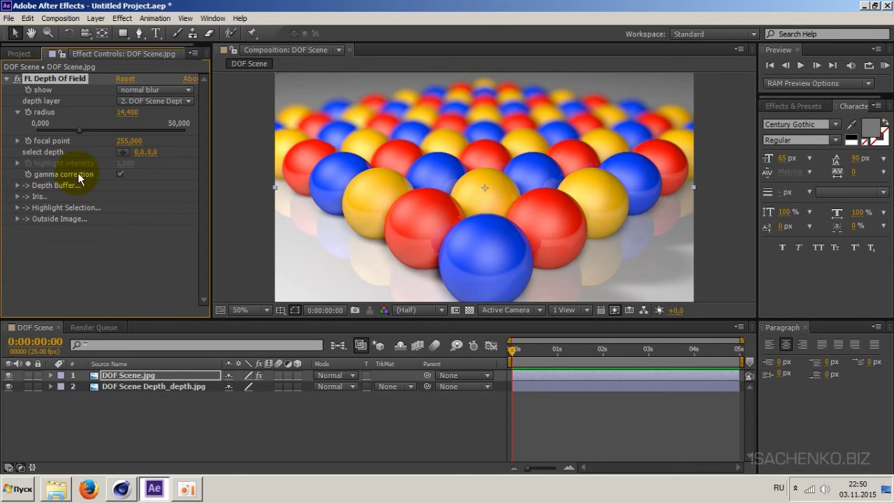
{"action": "left_click", "coordinate": [190, 90]}
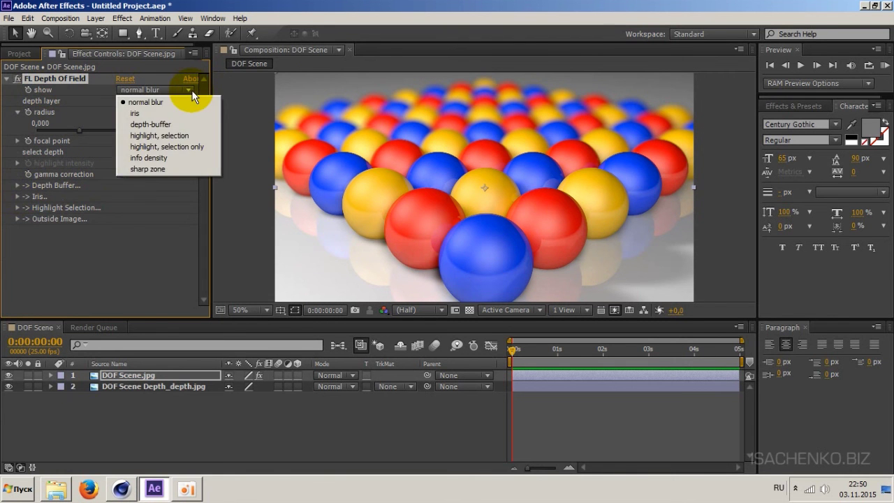
Show the iris preview and set the iris to 7 facets with rounded facets at 0.
{"action": "left_click", "coordinate": [164, 113]}
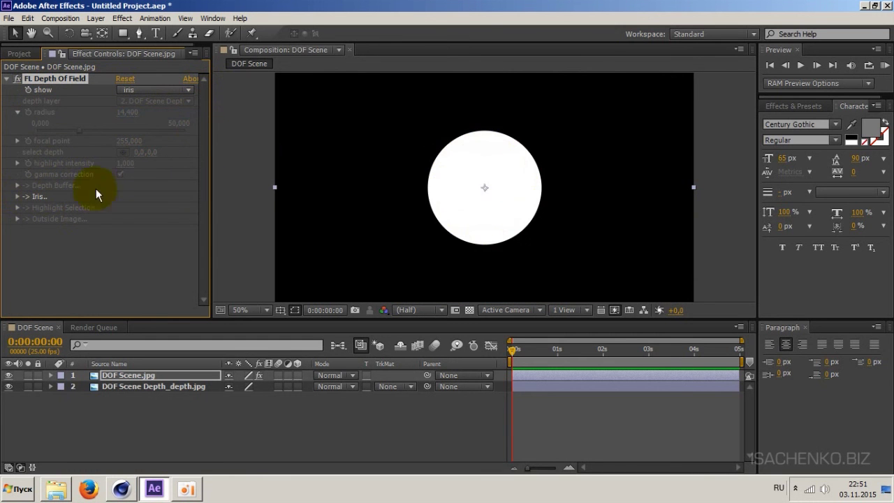
{"action": "left_click", "coordinate": [18, 197]}
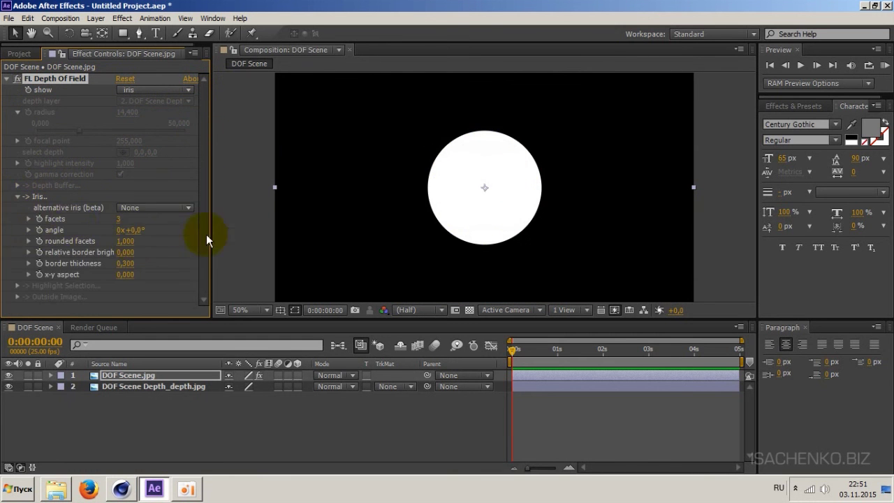
{"action": "left_click", "coordinate": [118, 218]}
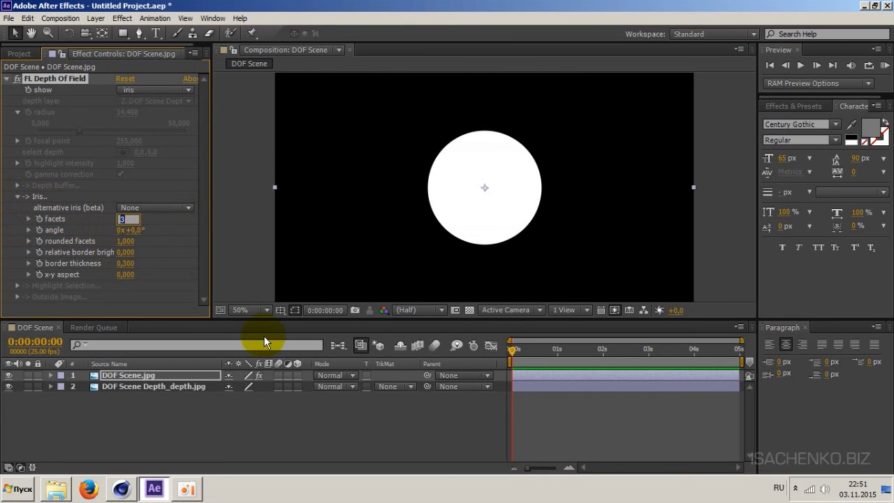
{"action": "type", "text": "7"}
{"action": "key", "text": "Return"}
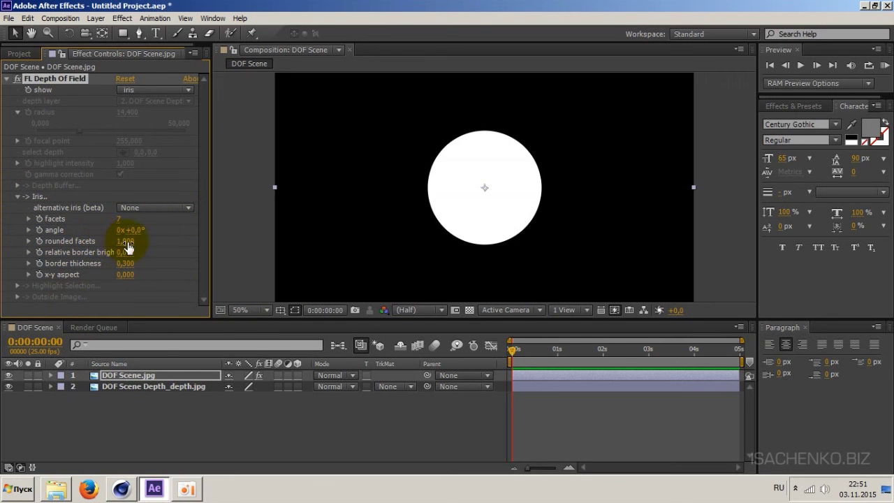
{"action": "left_click_drag", "start_coordinate": [125, 240], "coordinate": [18, 244]}
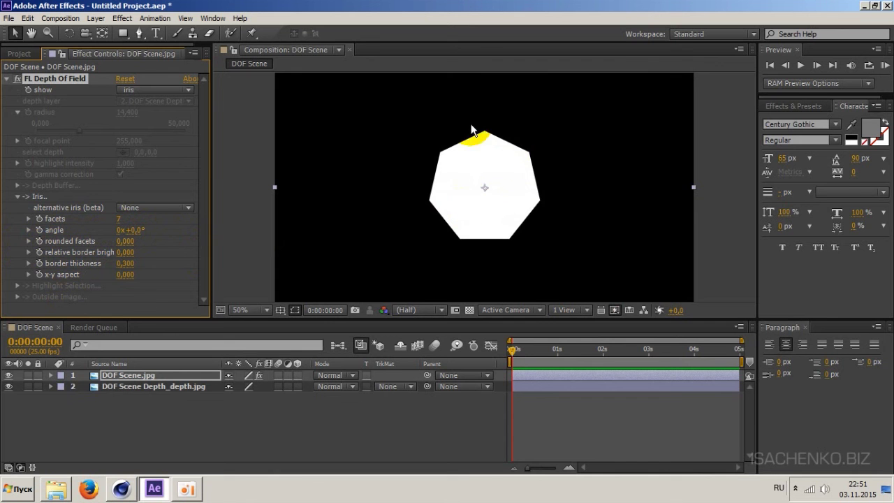
{"action": "left_click", "coordinate": [189, 89]}
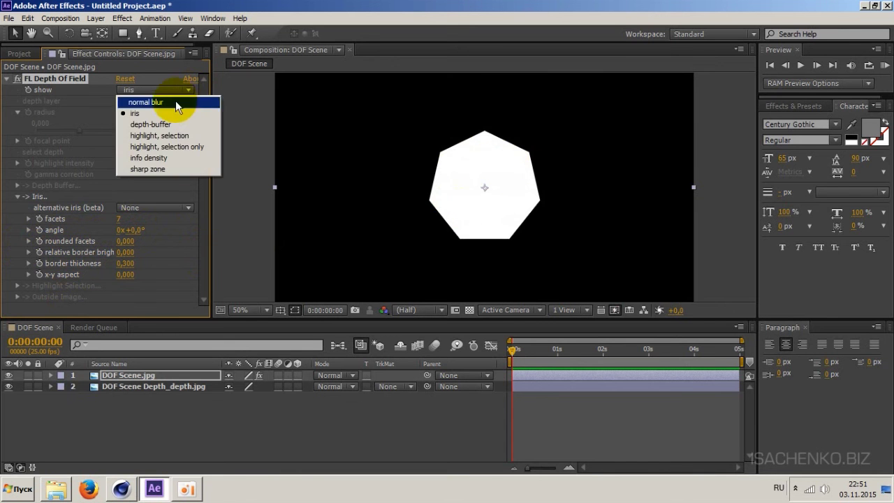
Switch the display back to normal blur and raise the radius to about 18.943.
{"action": "left_click", "coordinate": [176, 101]}
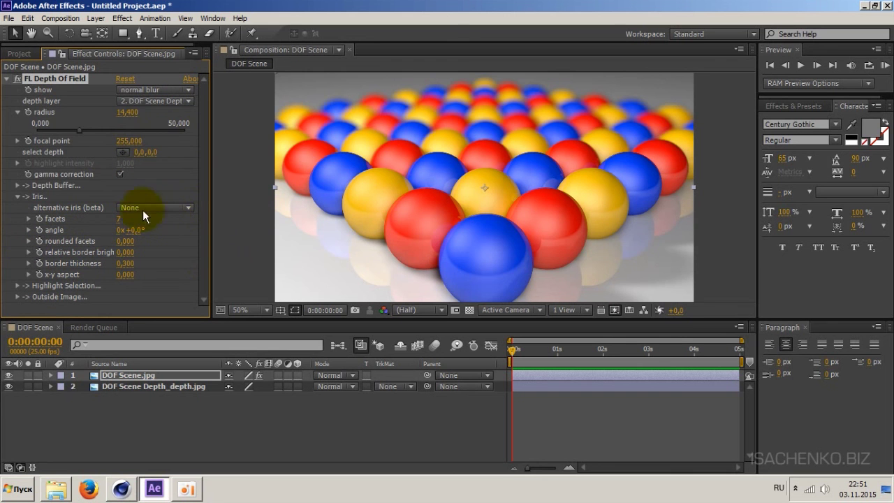
{"action": "left_click_drag", "start_coordinate": [79, 130], "coordinate": [92, 131]}
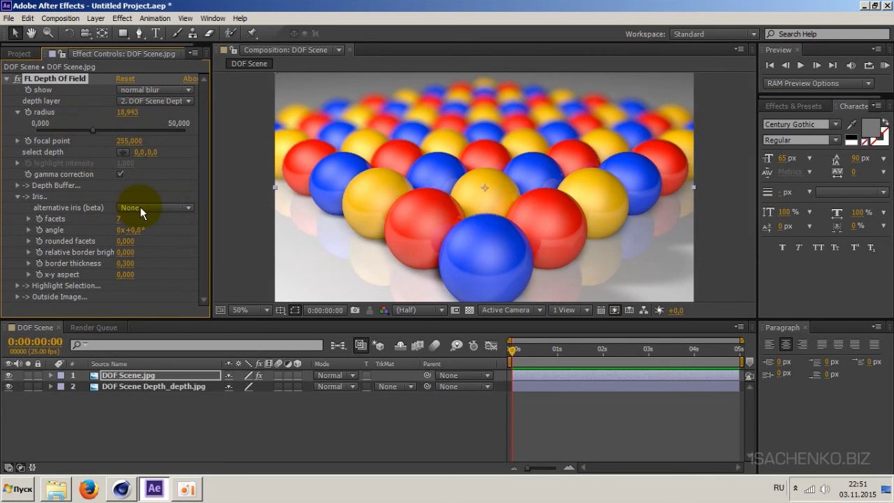